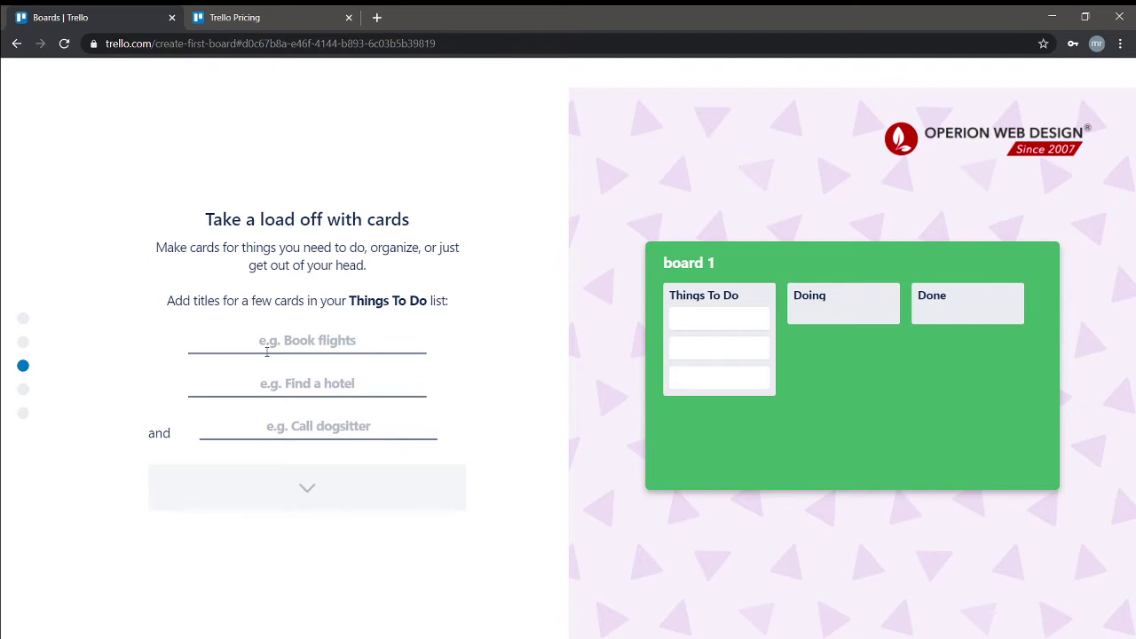
Add the cards "buying ebook", "finding website" and "having meeting with all member" to the Things To Do list
click(266, 352)
drag(362, 305, 436, 333)
click(351, 342)
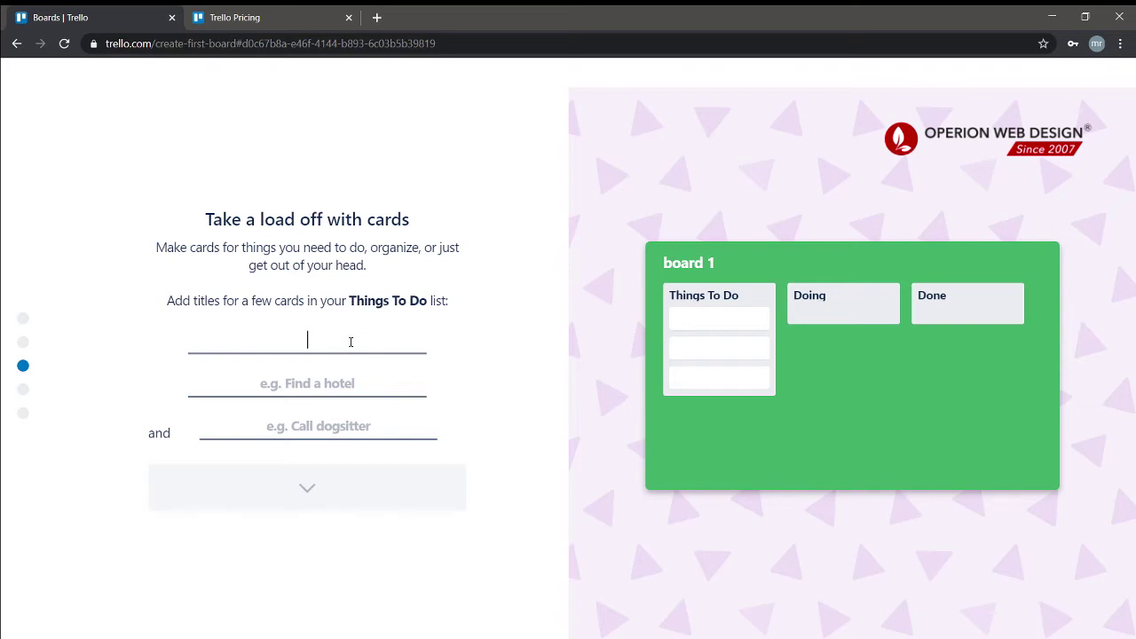
text(buying ebook)
key(Tab)
text(finding website)
key(Tab)
text(having meeting with )
text(a)
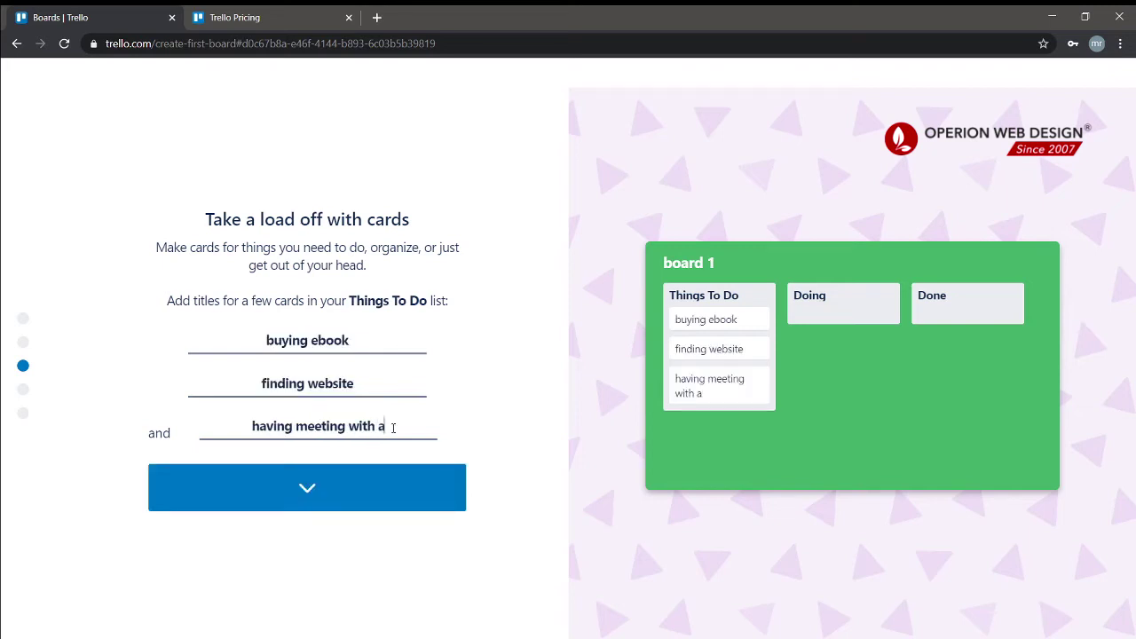
text(ll member)
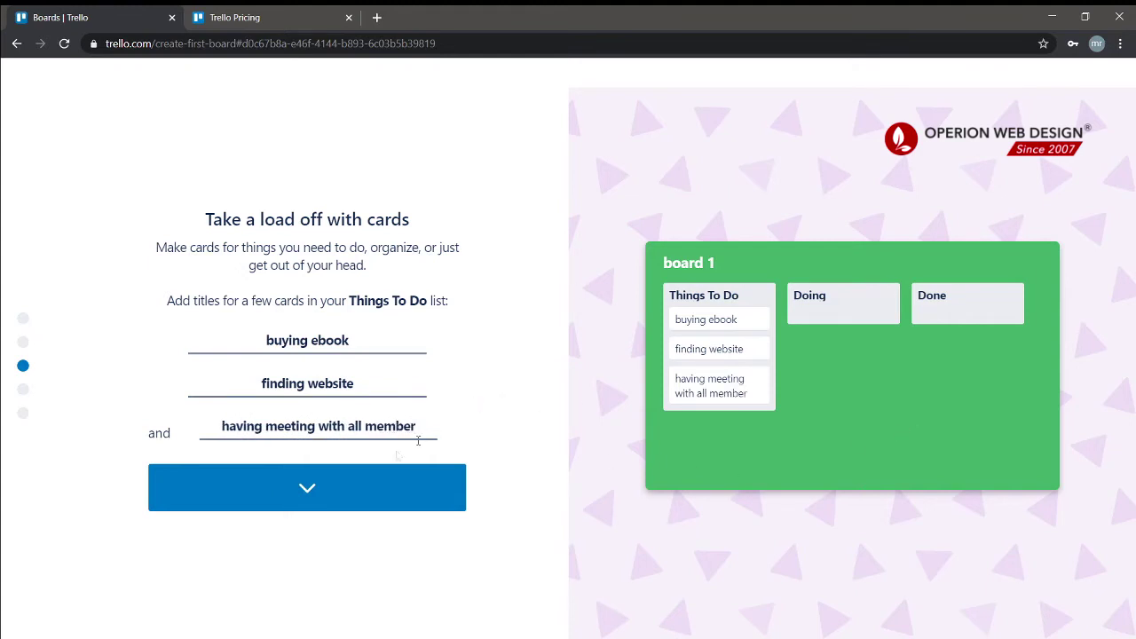
click(310, 500)
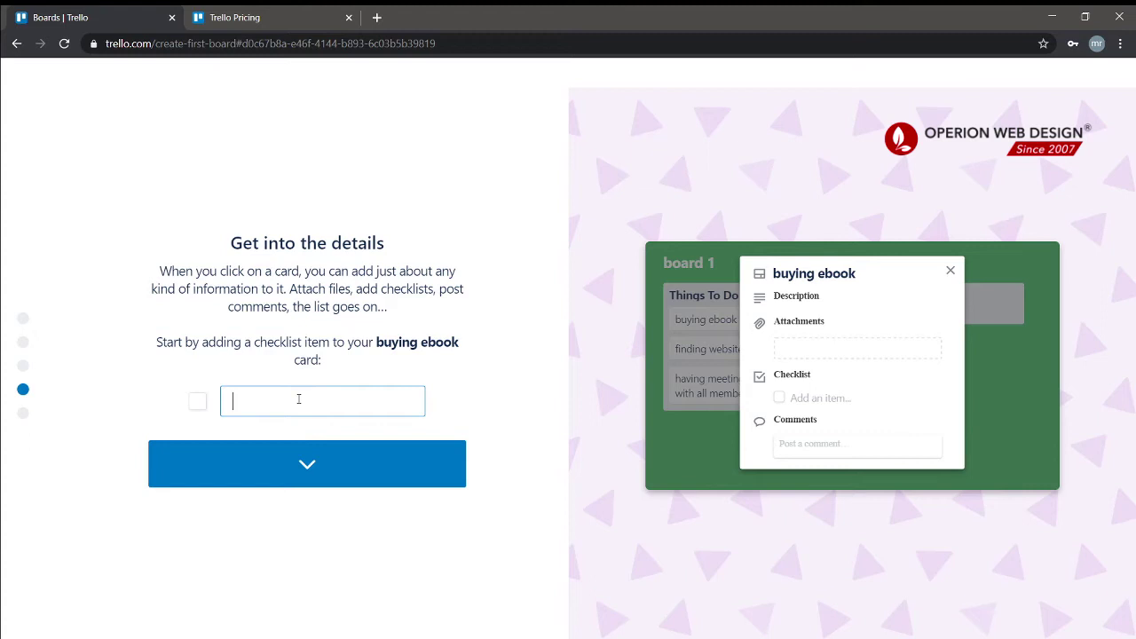
Add the checklist item "find 3 ebook" to the buying ebook card and finish the guided board setup
text(3 ebook fo)
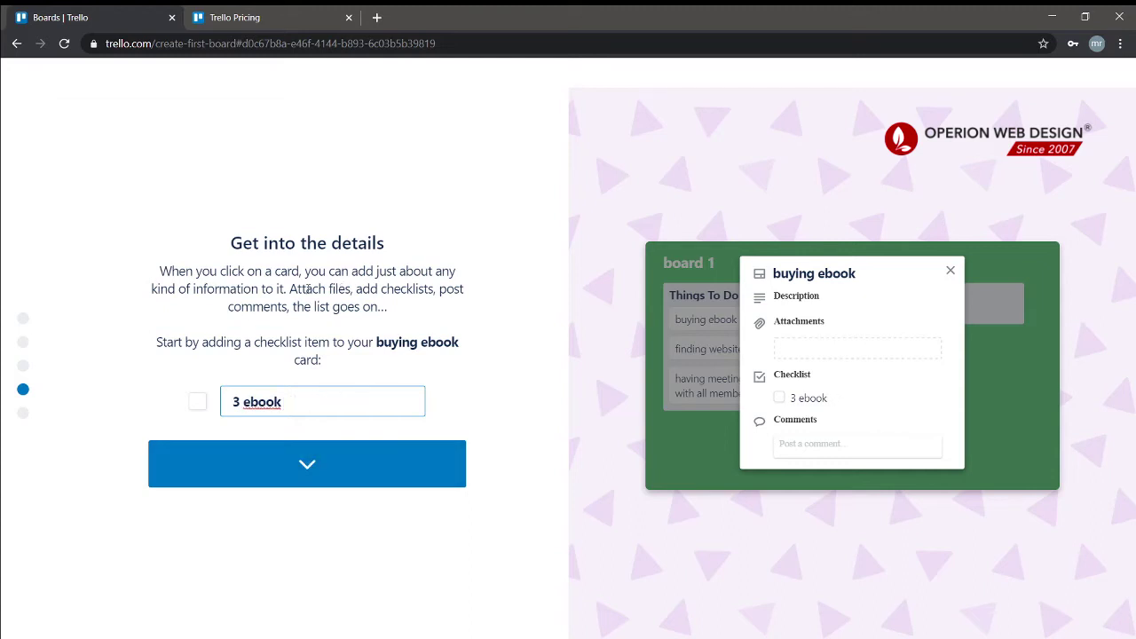
click(237, 402)
text(find)
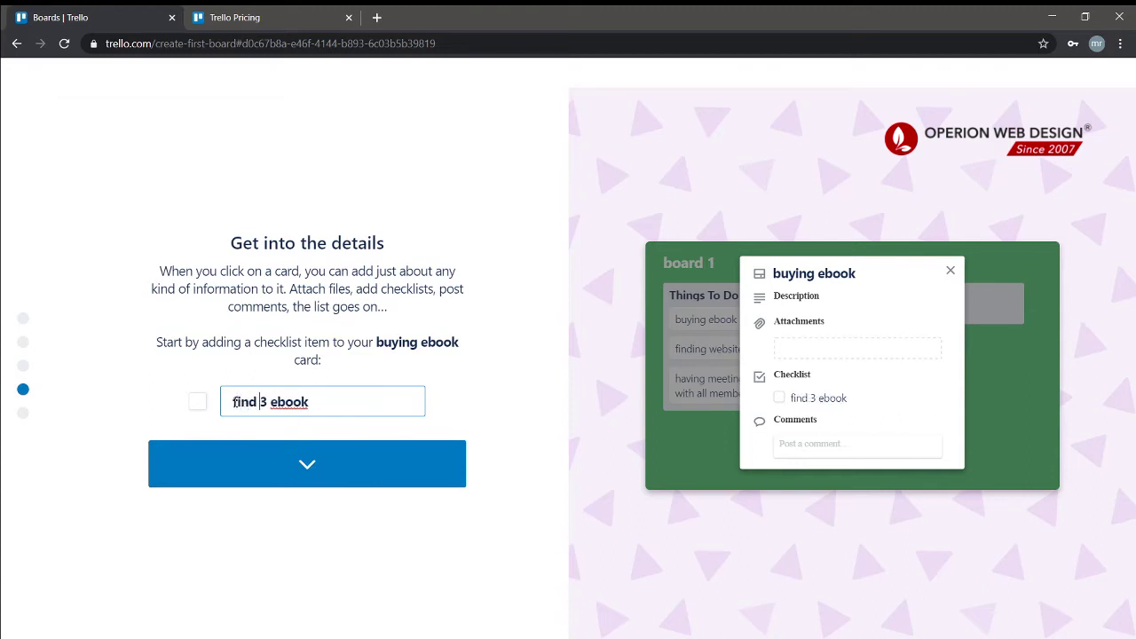
key(BackSpace)
key(BackSpace)
text(d)
click(325, 464)
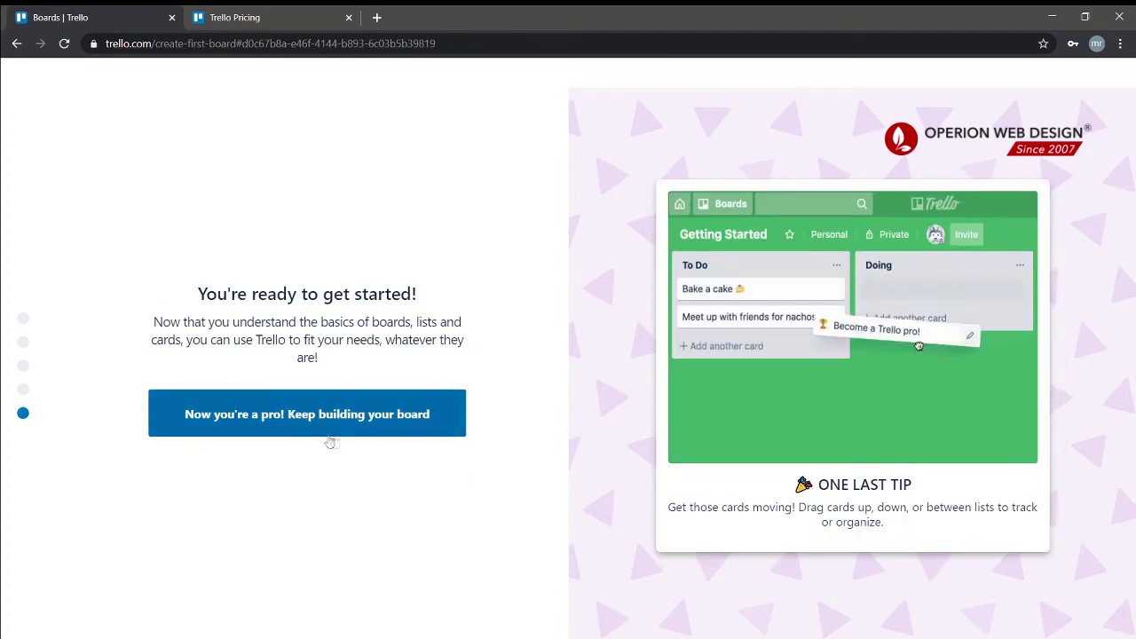
click(267, 425)
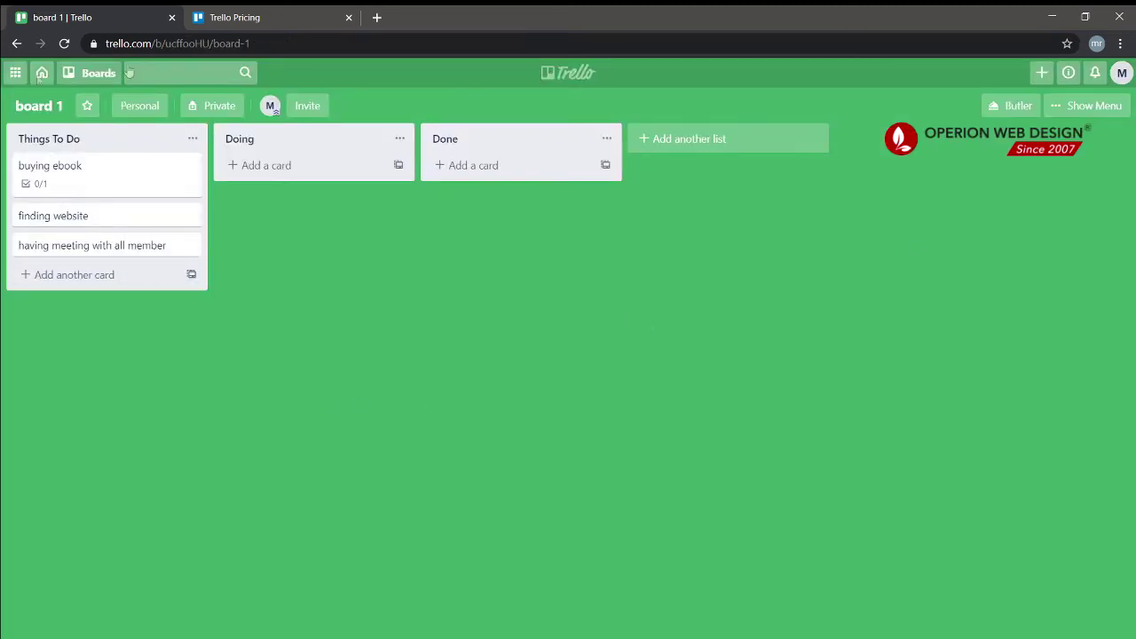
Rename the board as "first board"
click(56, 107)
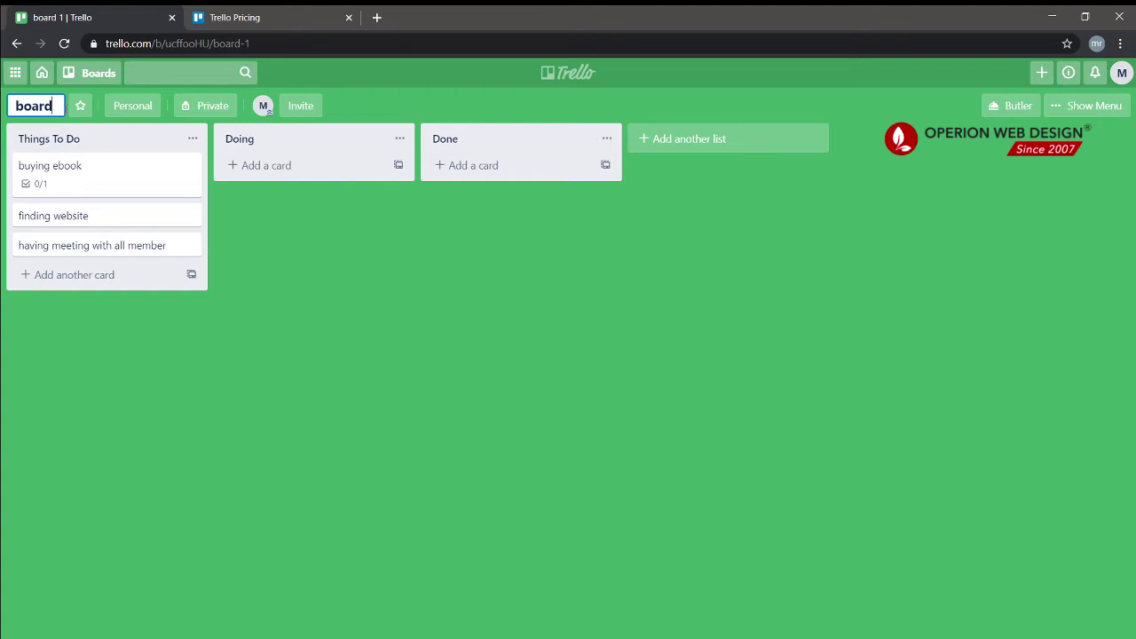
text(first)
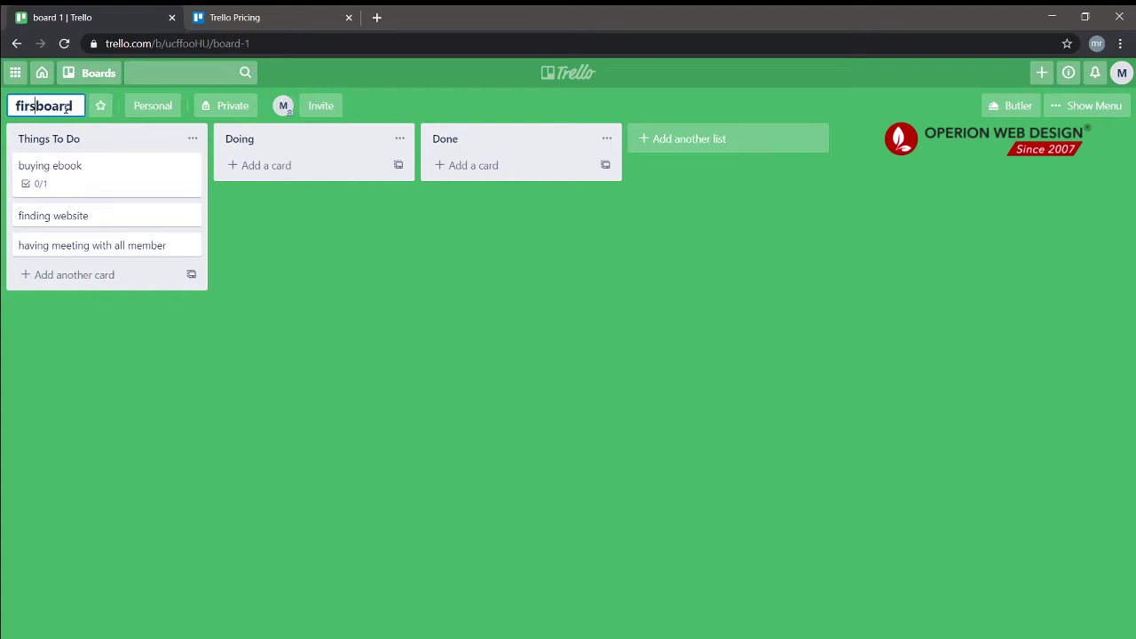
key(Return)
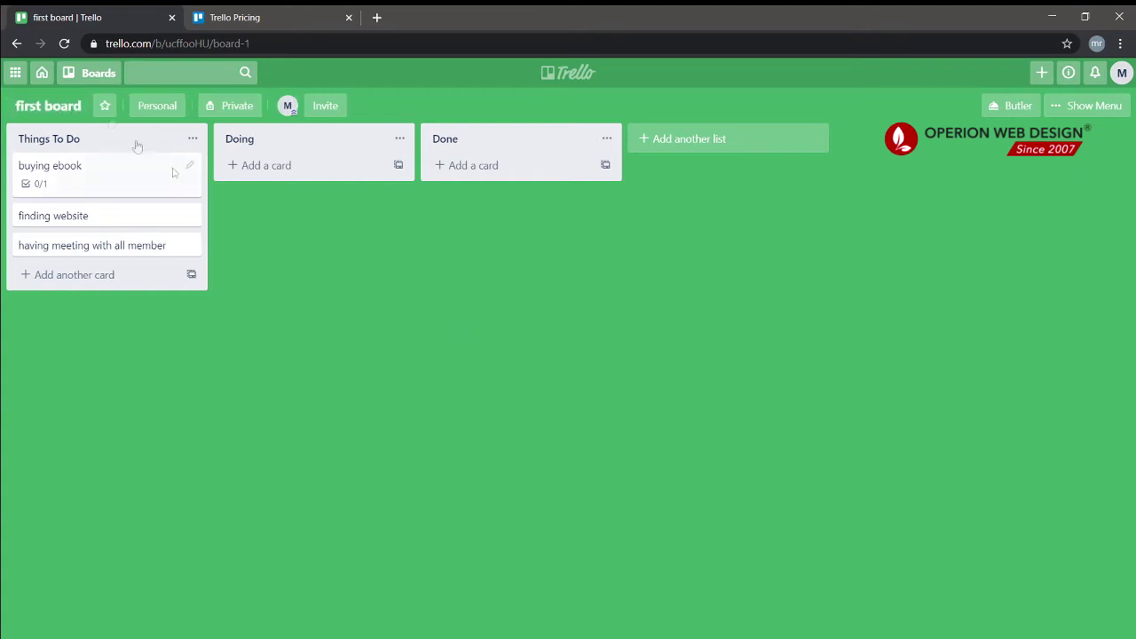
Start a new team from the boards overview, naming it "My team 1" with the team type Small Business
click(42, 74)
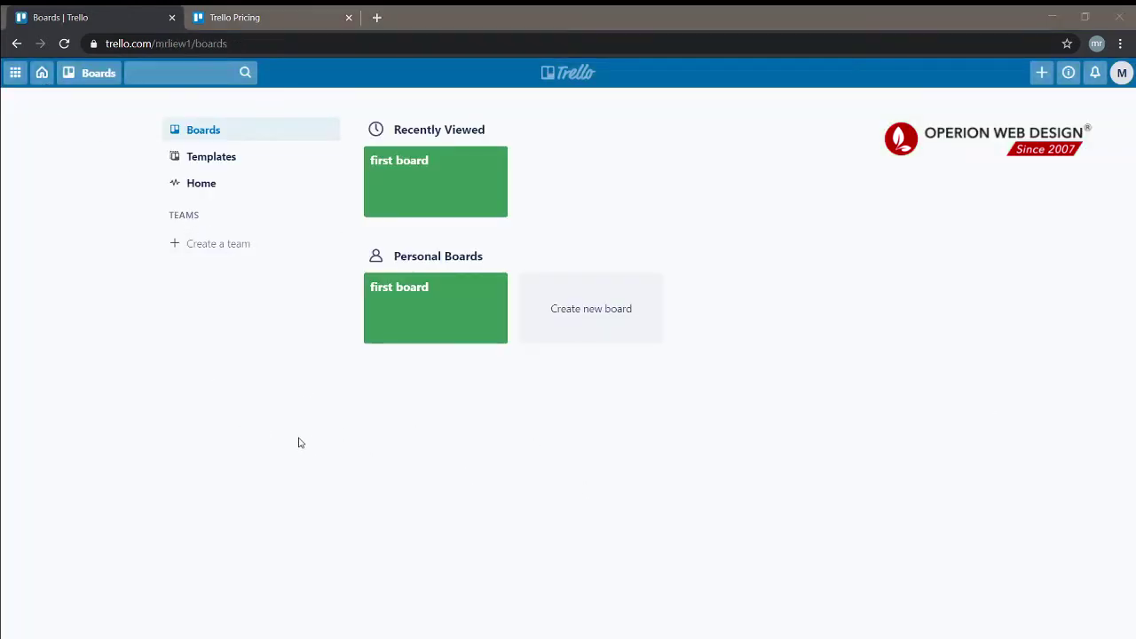
click(257, 245)
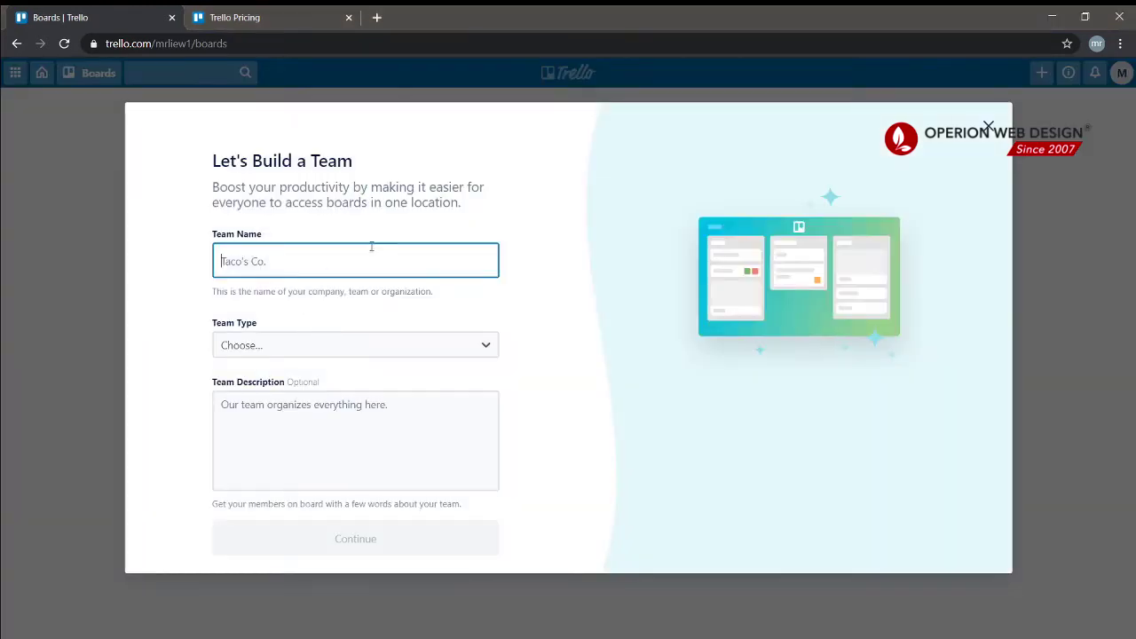
text(My team 1)
click(435, 346)
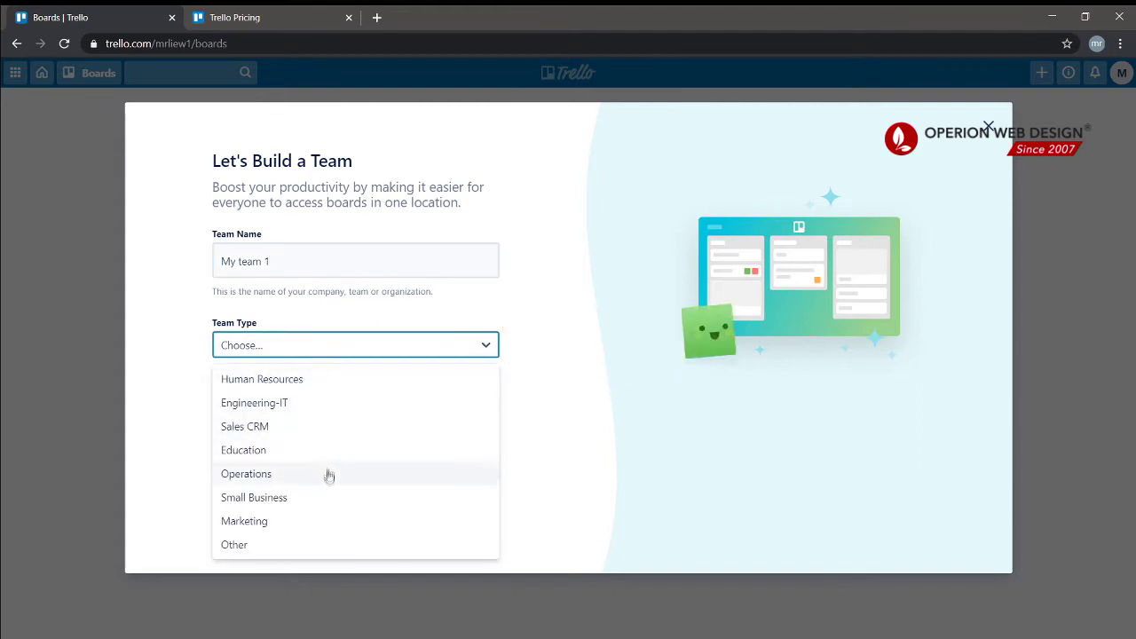
click(307, 497)
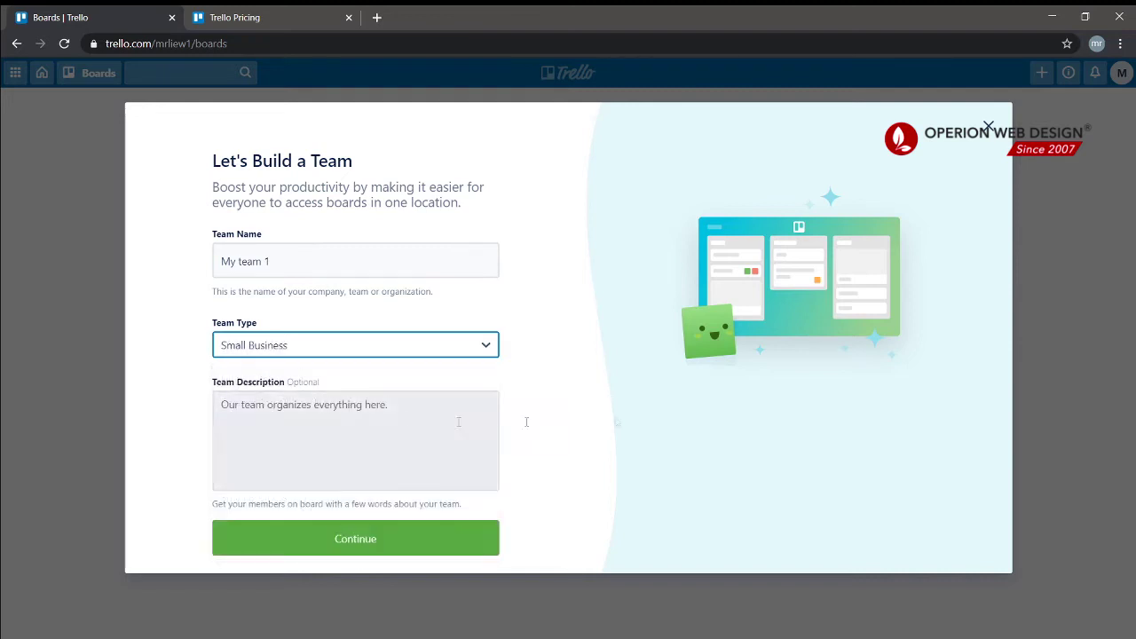
Create the team with its optional description left blank and postpone inviting team members
click(287, 394)
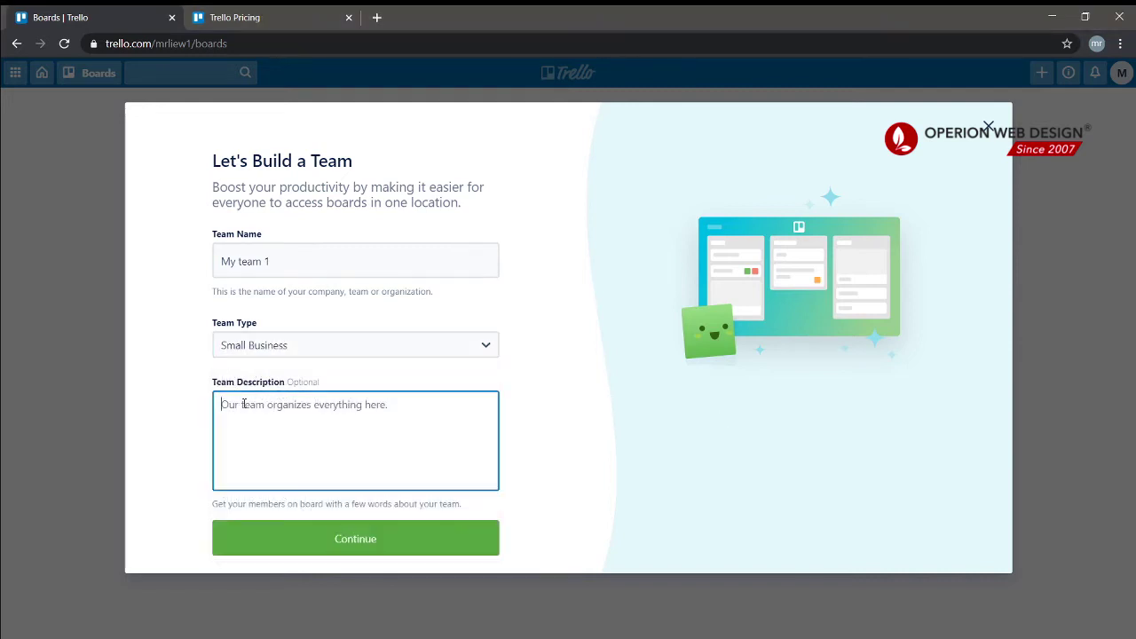
drag(215, 385, 322, 387)
click(288, 410)
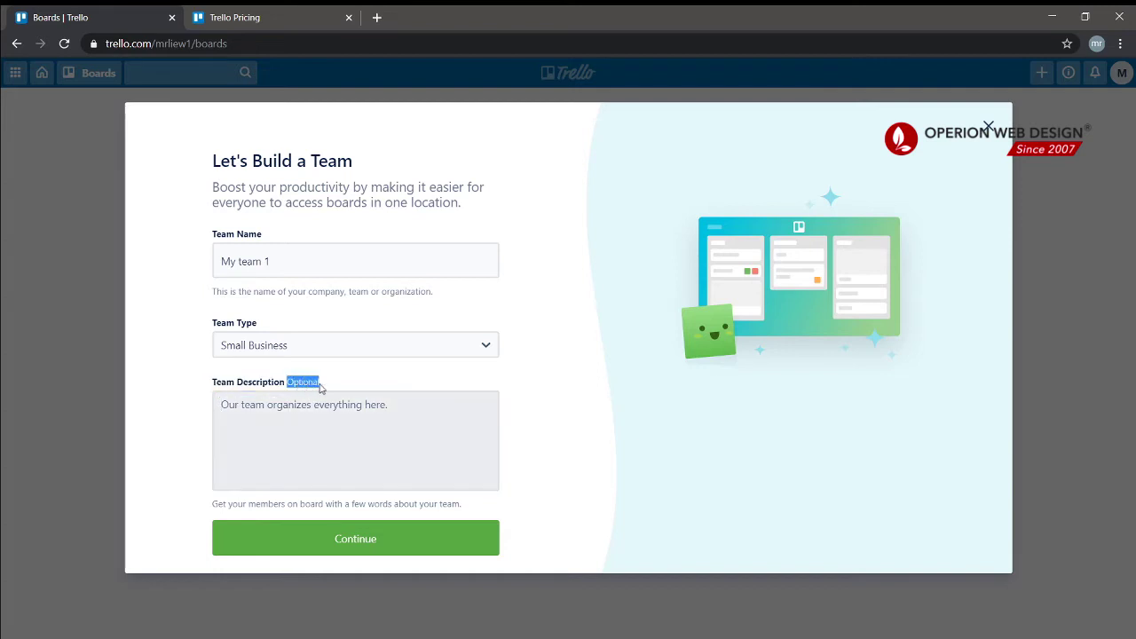
click(324, 392)
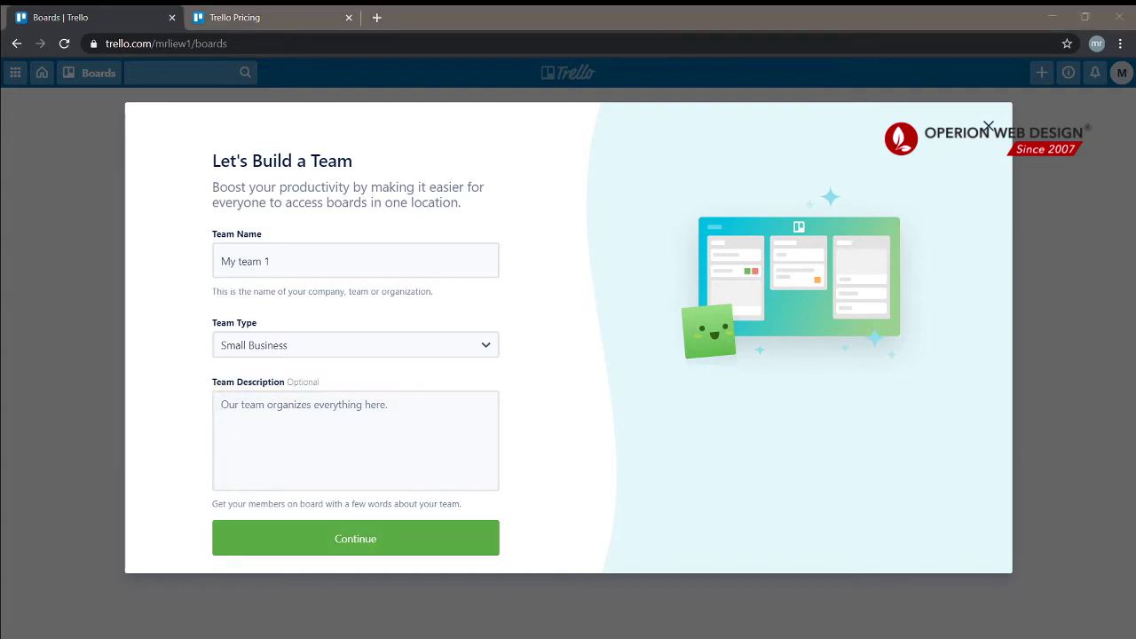
click(379, 540)
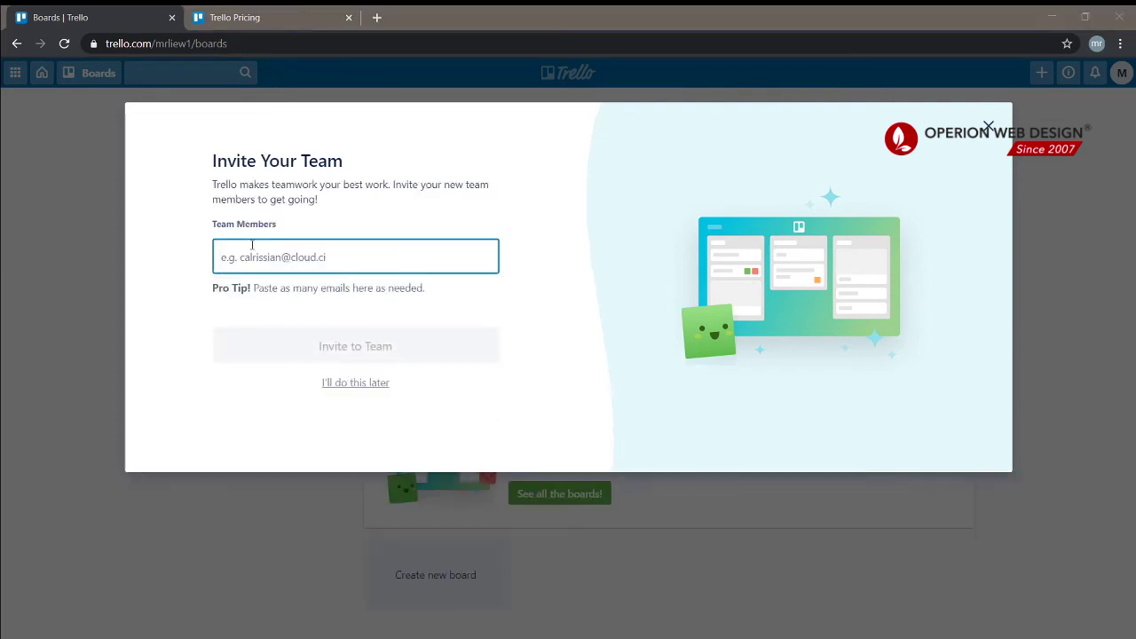
click(340, 251)
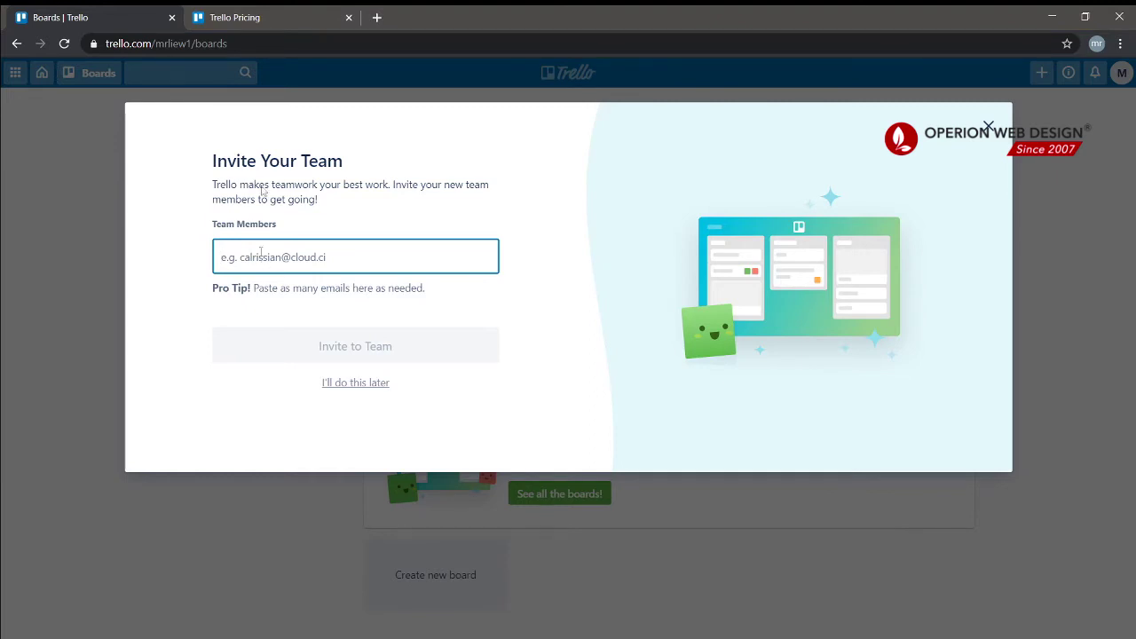
click(353, 384)
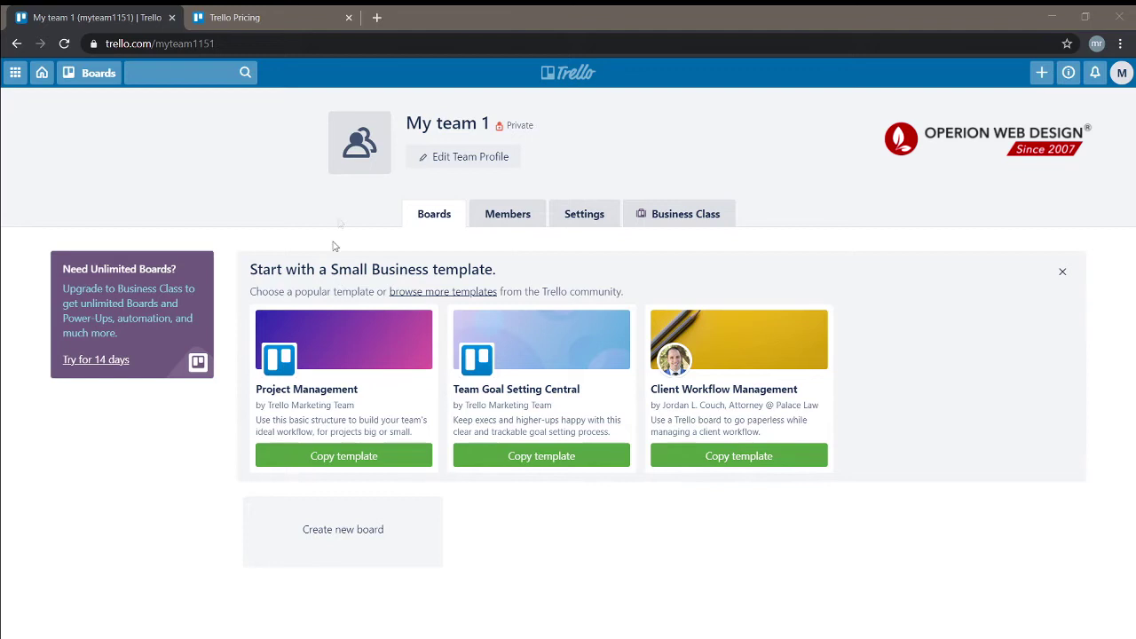
Review the team's member invitation page and its settings, including the team visibility choices and Business Class restrictions
click(511, 216)
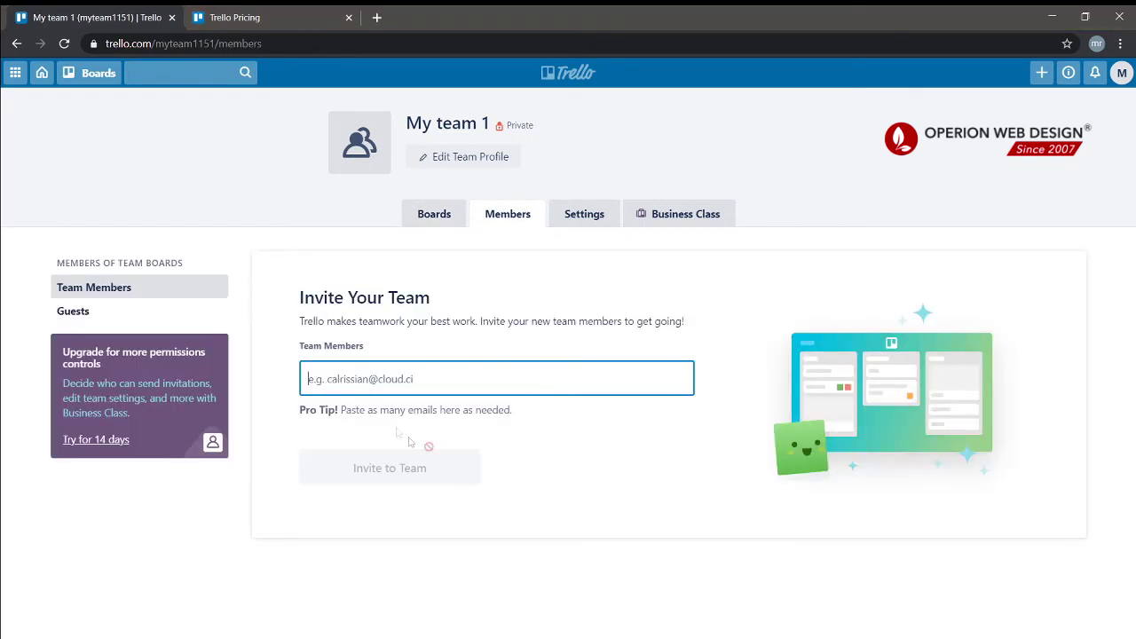
click(584, 214)
scroll(532, 382, down, 1)
scroll(388, 452, up, 1)
drag(277, 265, 369, 267)
click(396, 289)
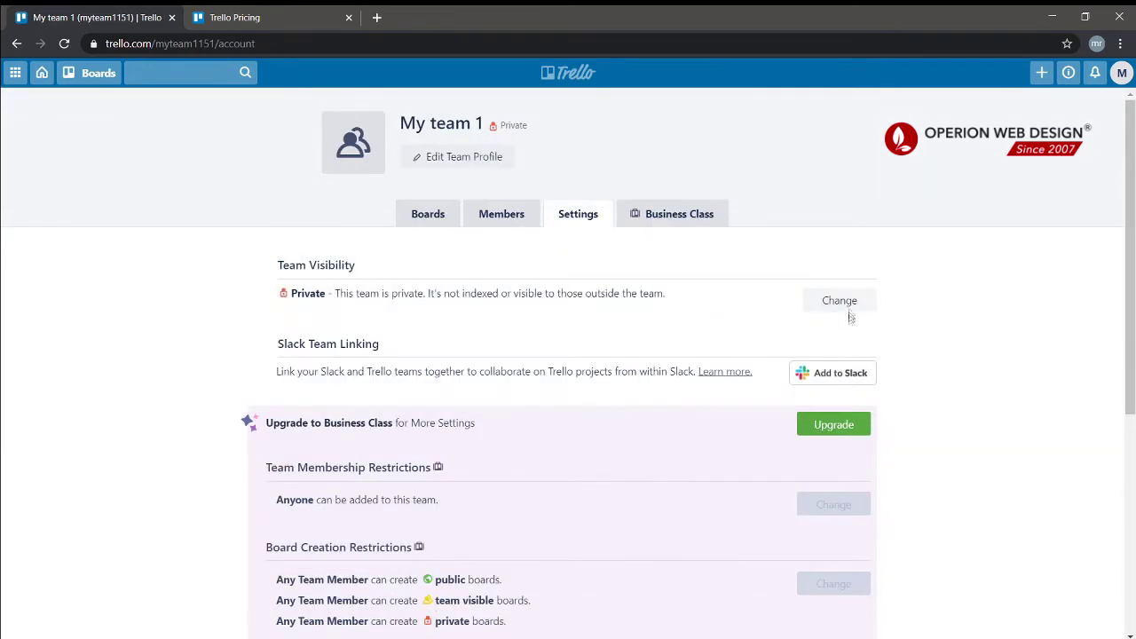
click(849, 311)
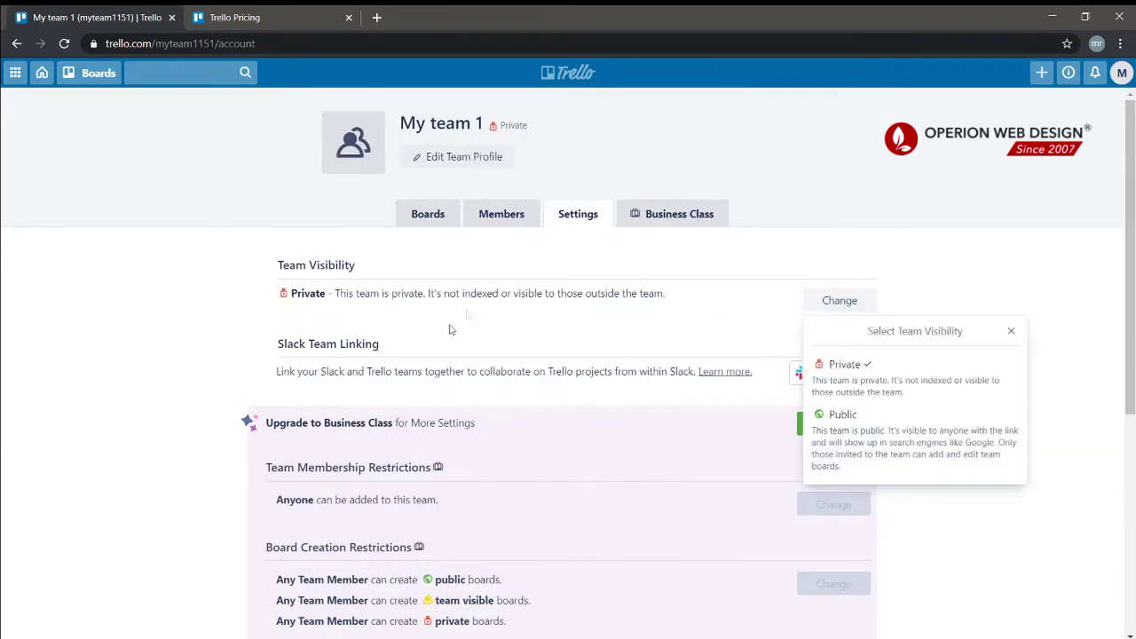
click(668, 302)
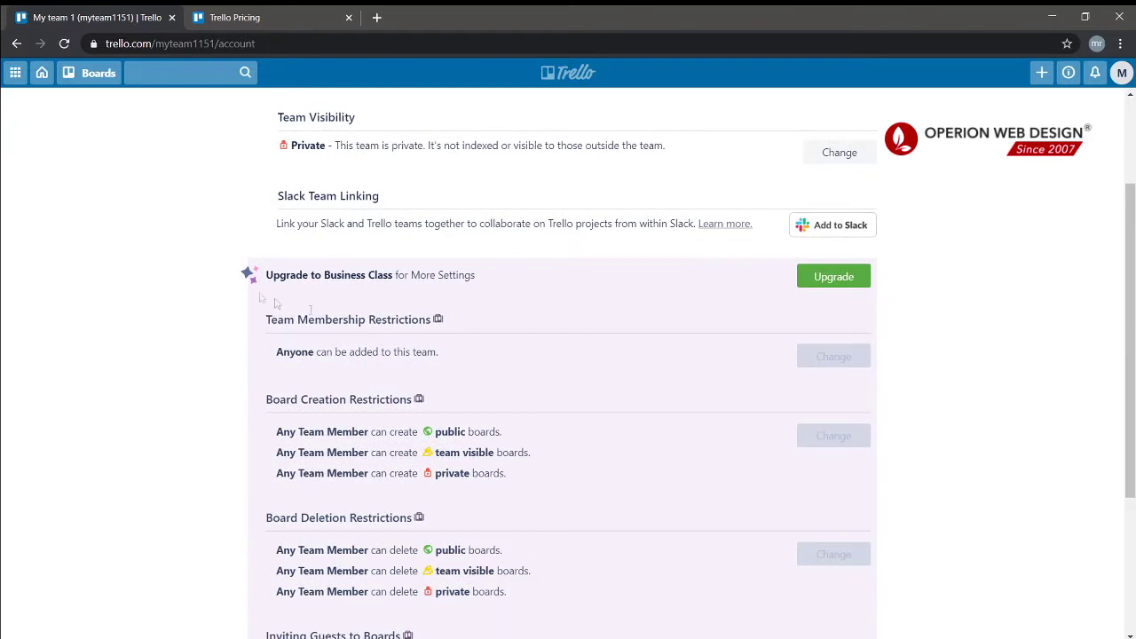
drag(275, 304, 543, 317)
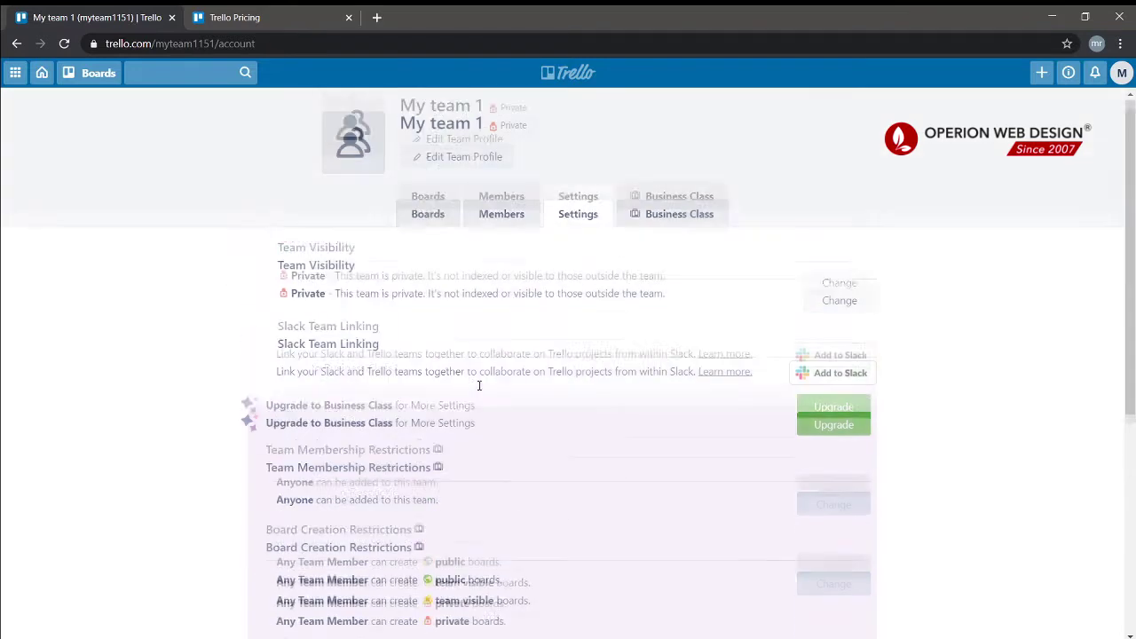
Return to the team's boards and inspect the editable team profile details, including the team type
click(433, 212)
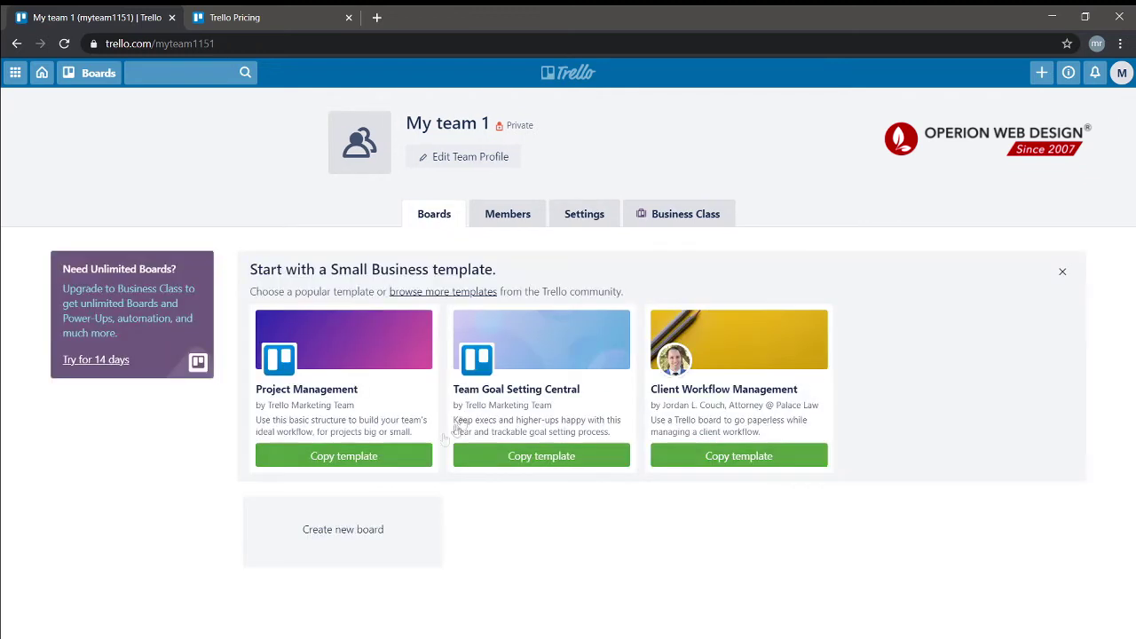
click(470, 156)
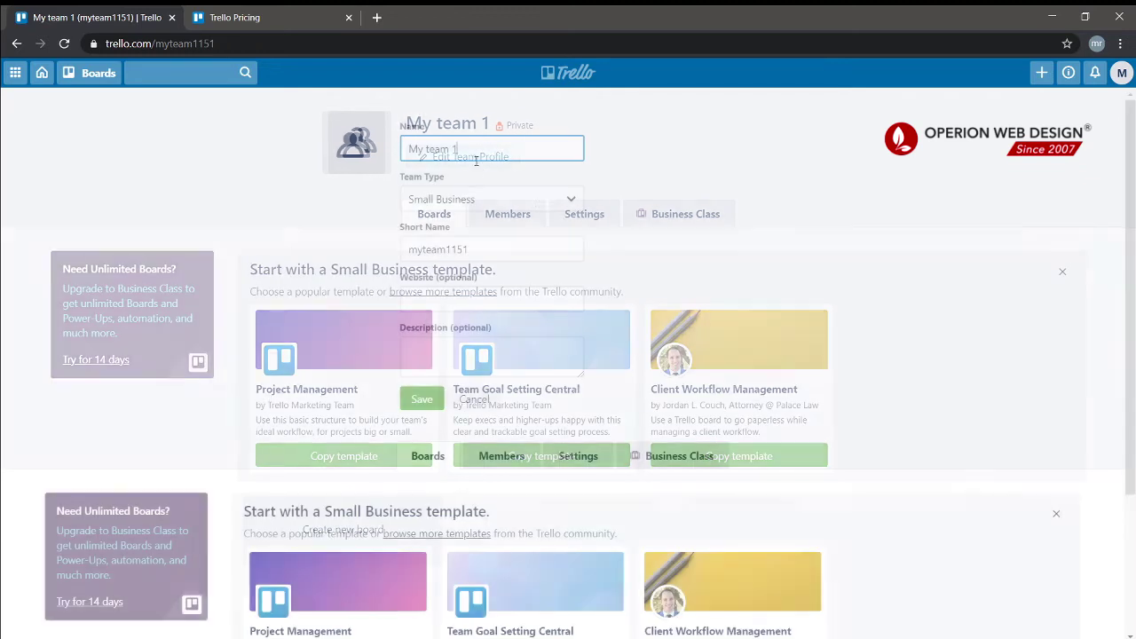
click(530, 199)
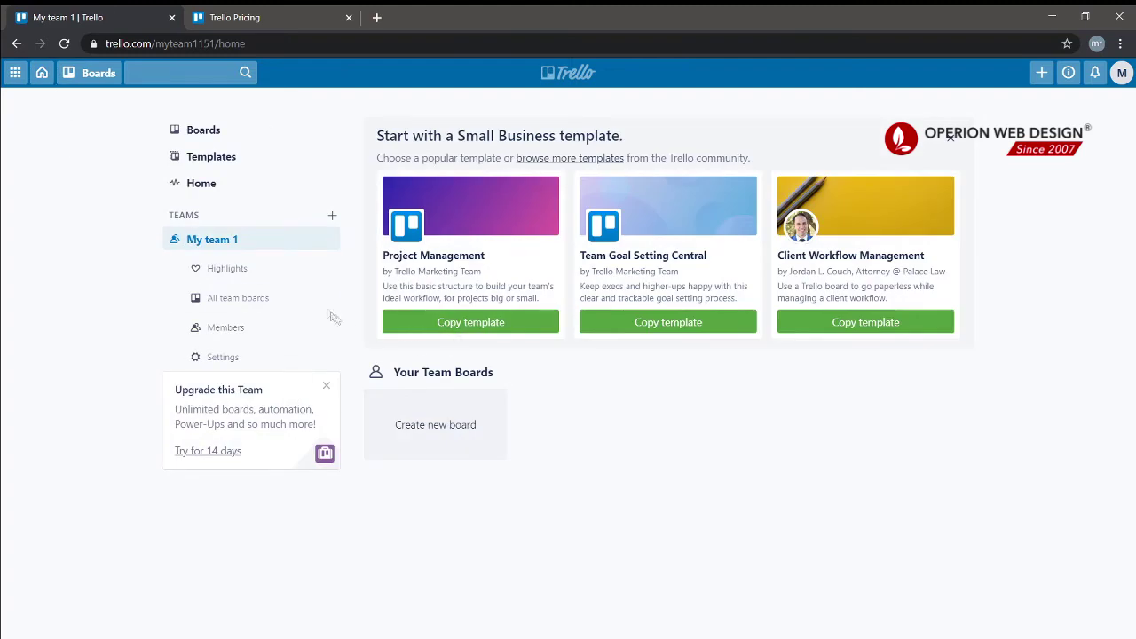
Dismiss the team welcome notice on the boards overview and start a new board titled "team project 1" under My team 1
click(202, 132)
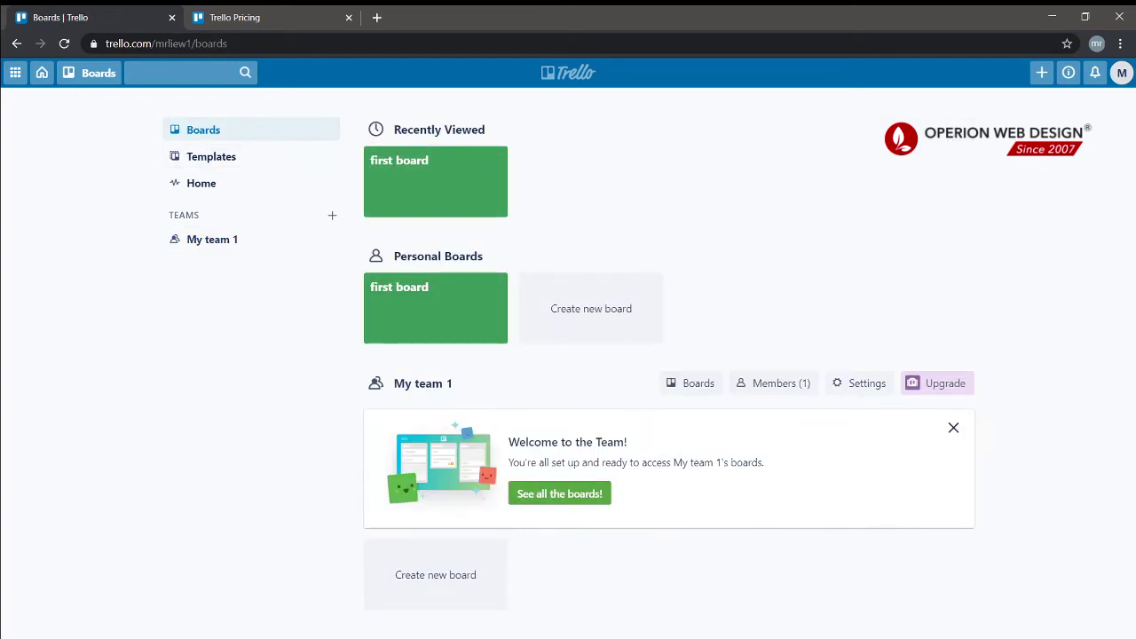
click(953, 428)
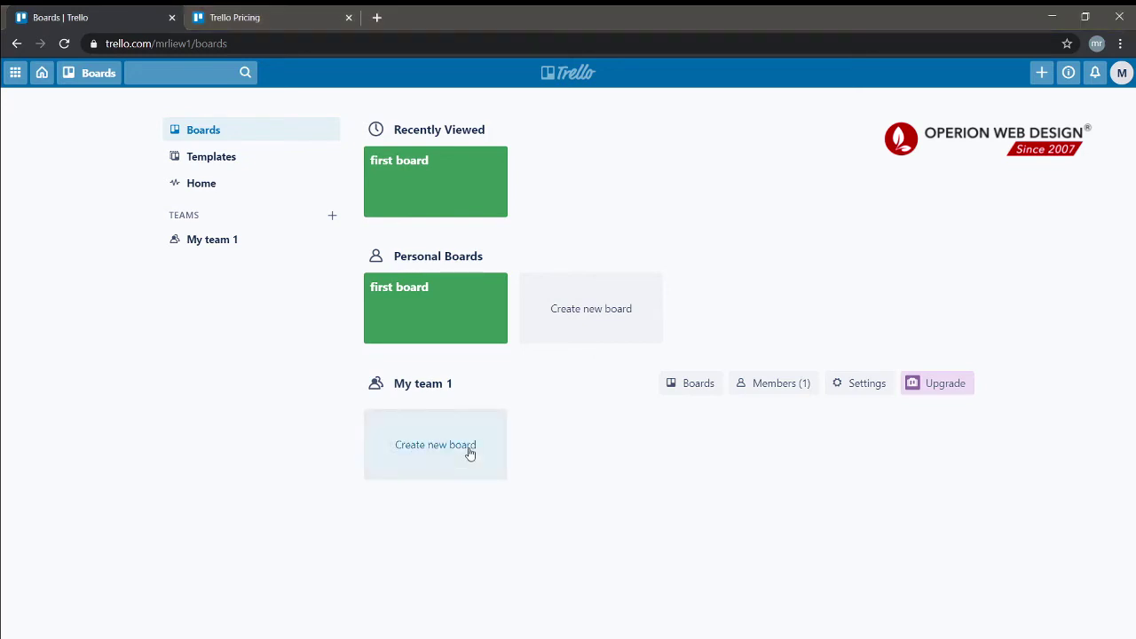
click(467, 451)
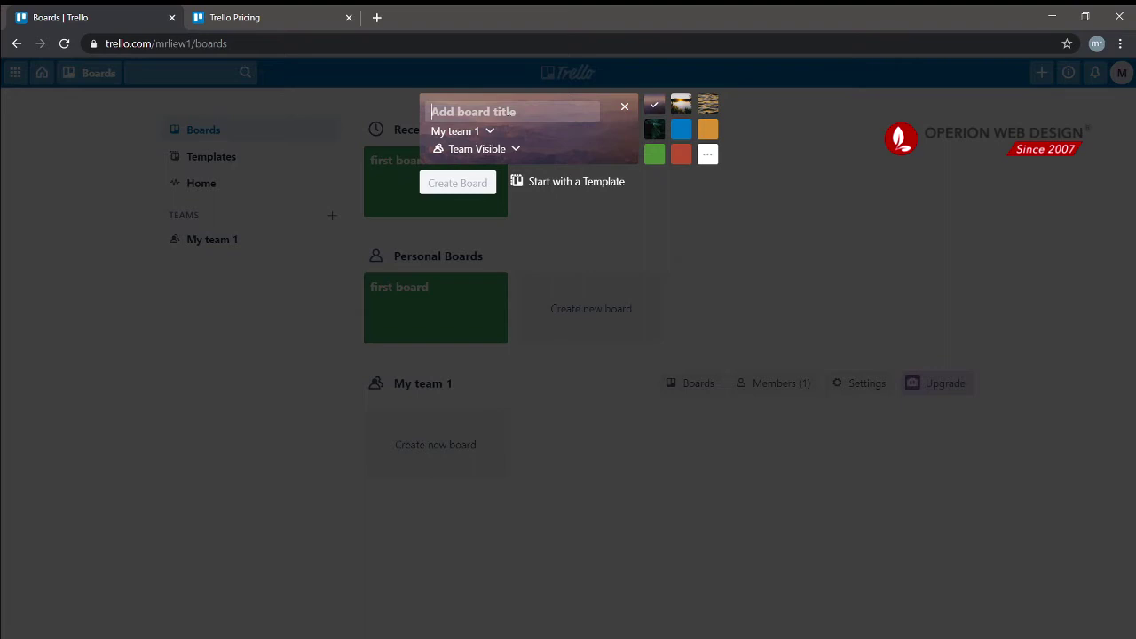
text(team project 1)
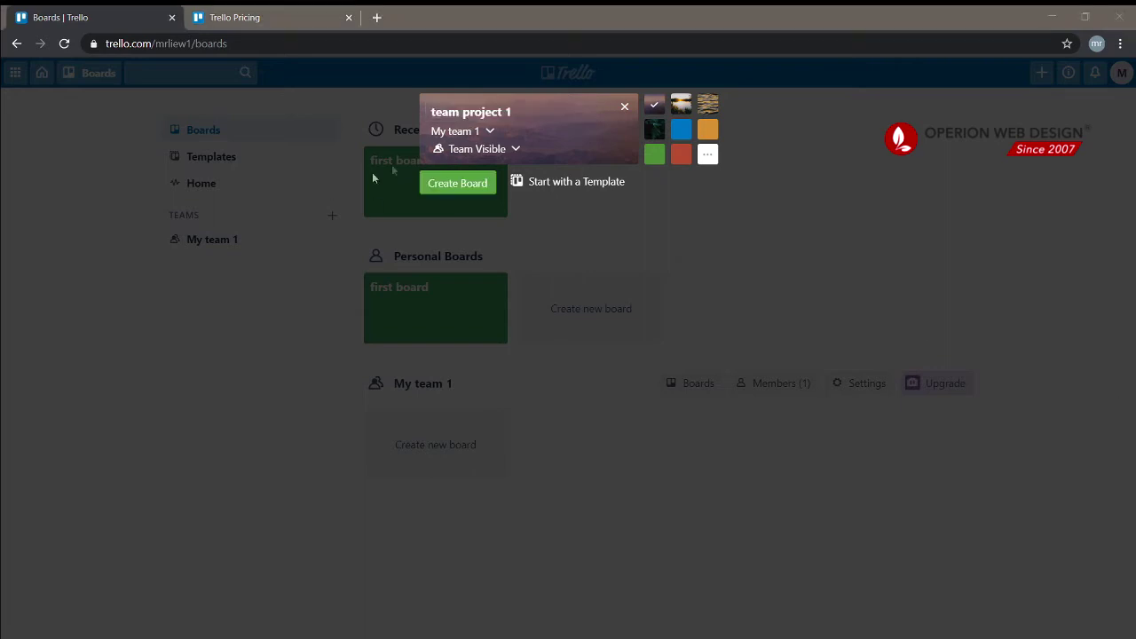
click(489, 131)
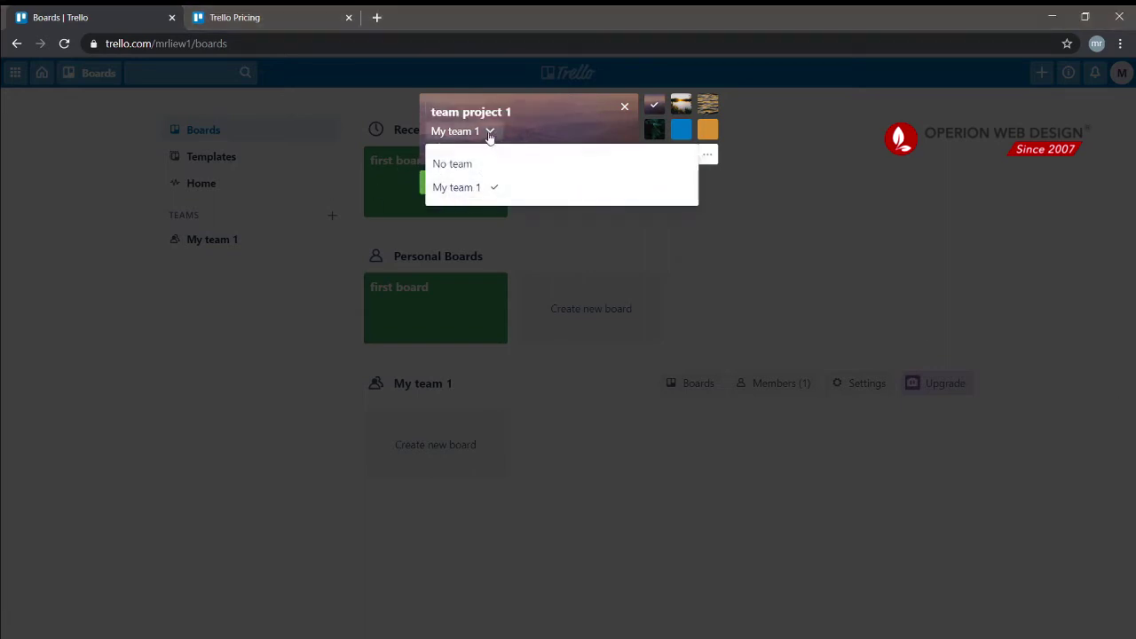
click(541, 146)
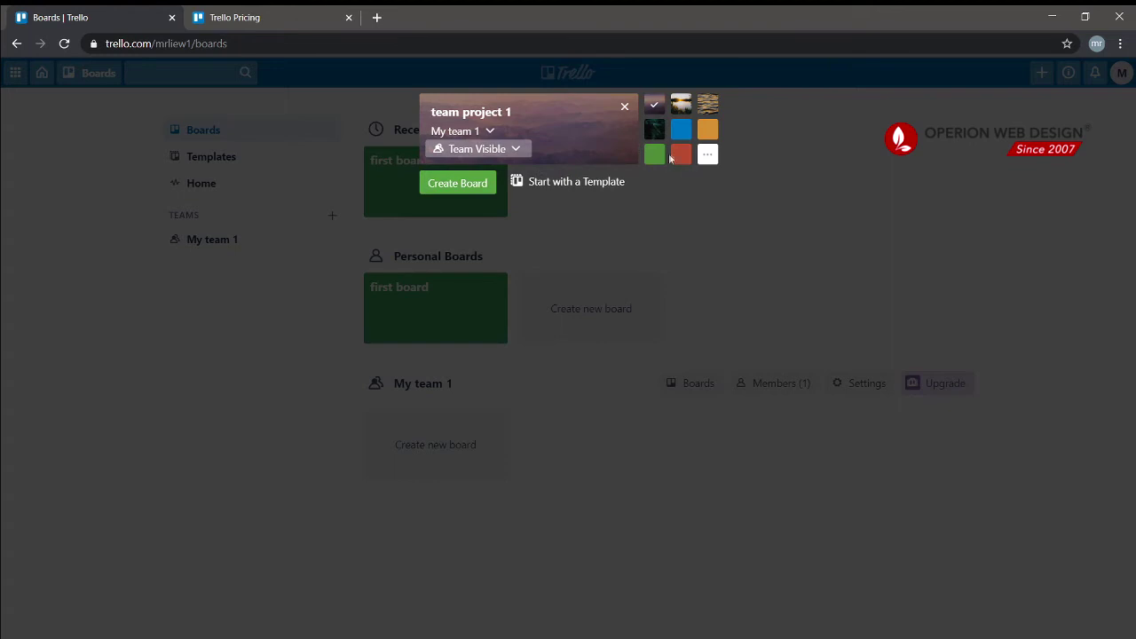
Try several background swatches, choose the dark fern photo, and create the team board
click(681, 155)
click(660, 155)
click(654, 129)
click(654, 104)
click(680, 103)
click(708, 104)
click(656, 130)
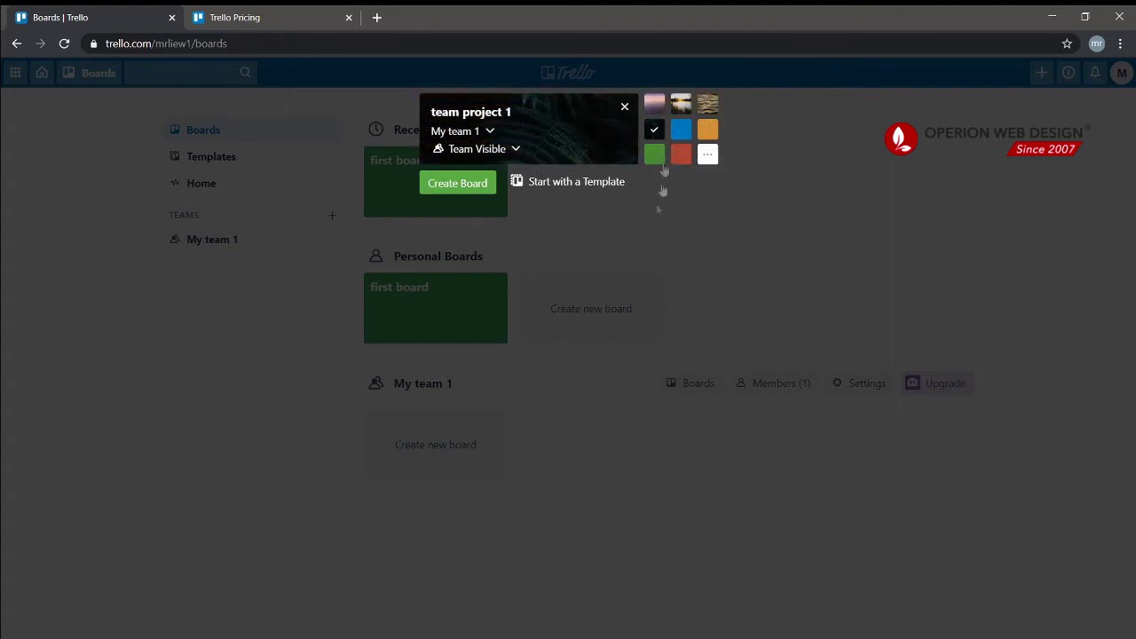
click(468, 188)
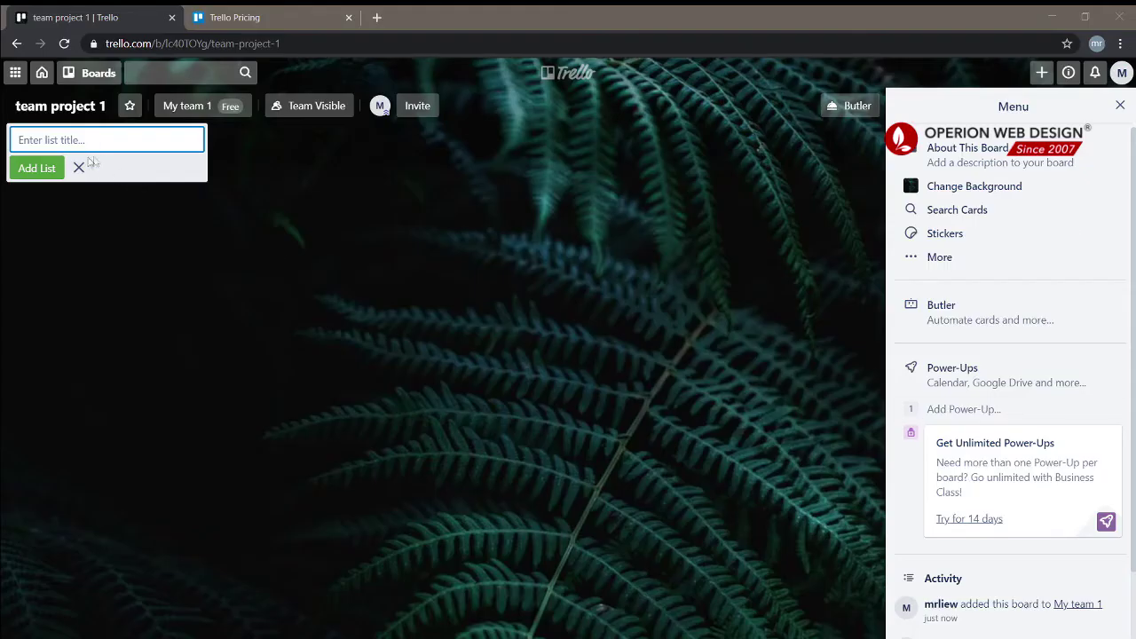
Add three lists to the board titled "things to do", "doing" and "done"
click(97, 144)
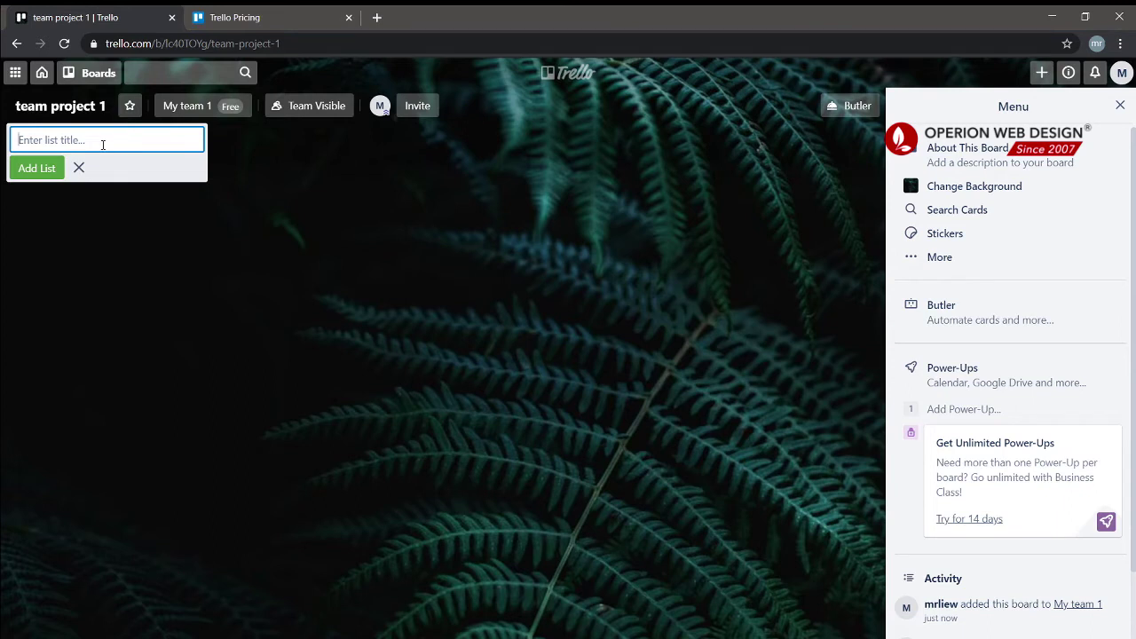
text(things to do)
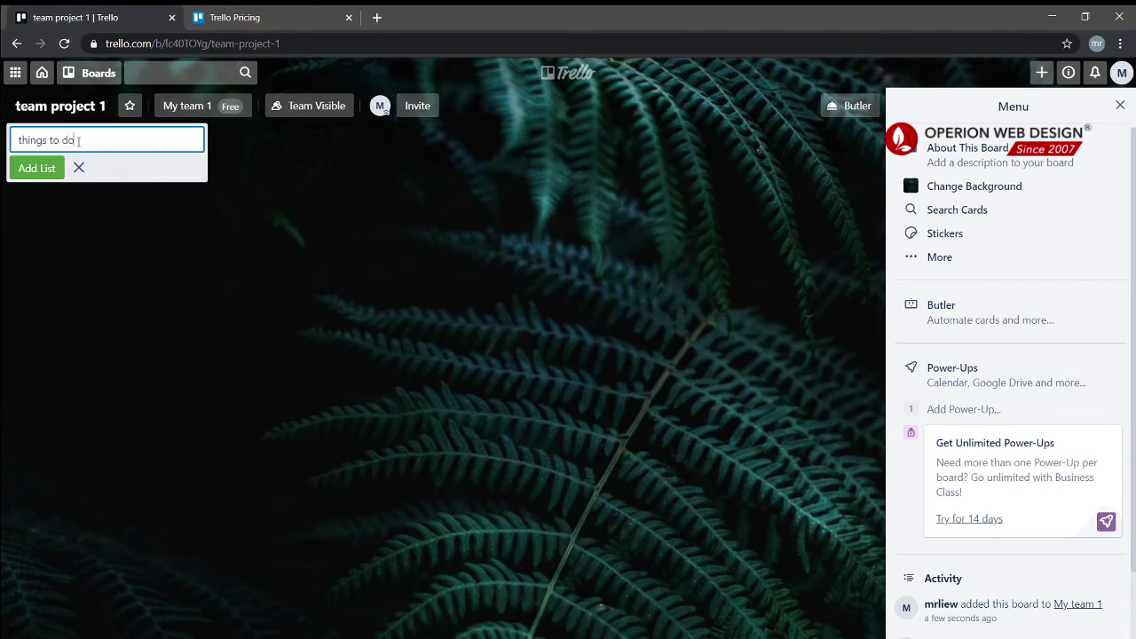
key(Return)
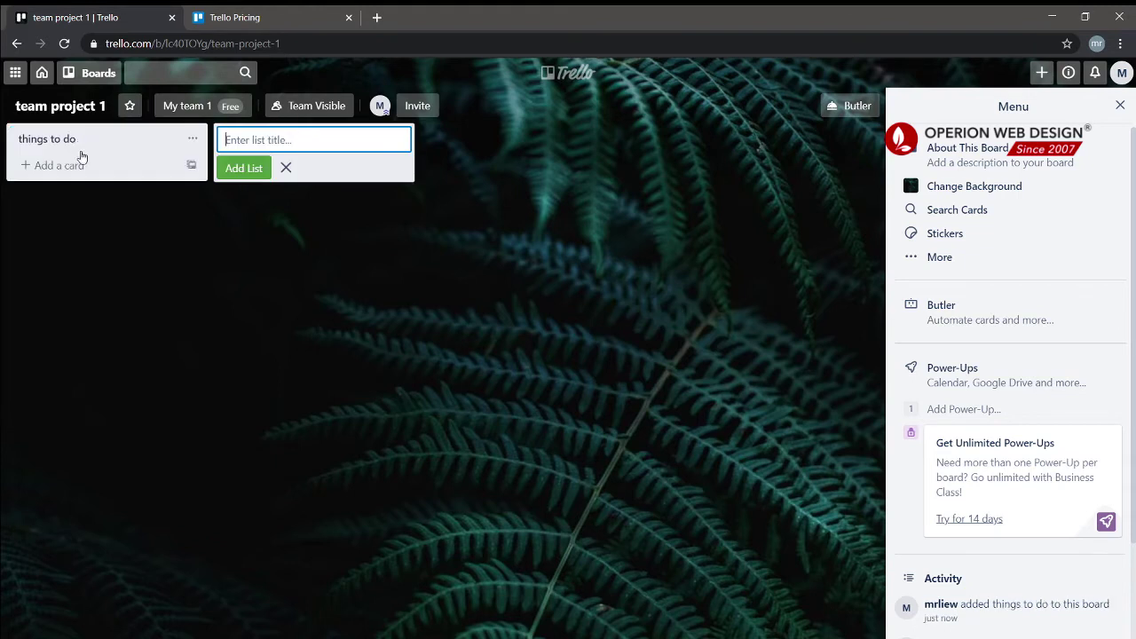
text(doing)
key(Return)
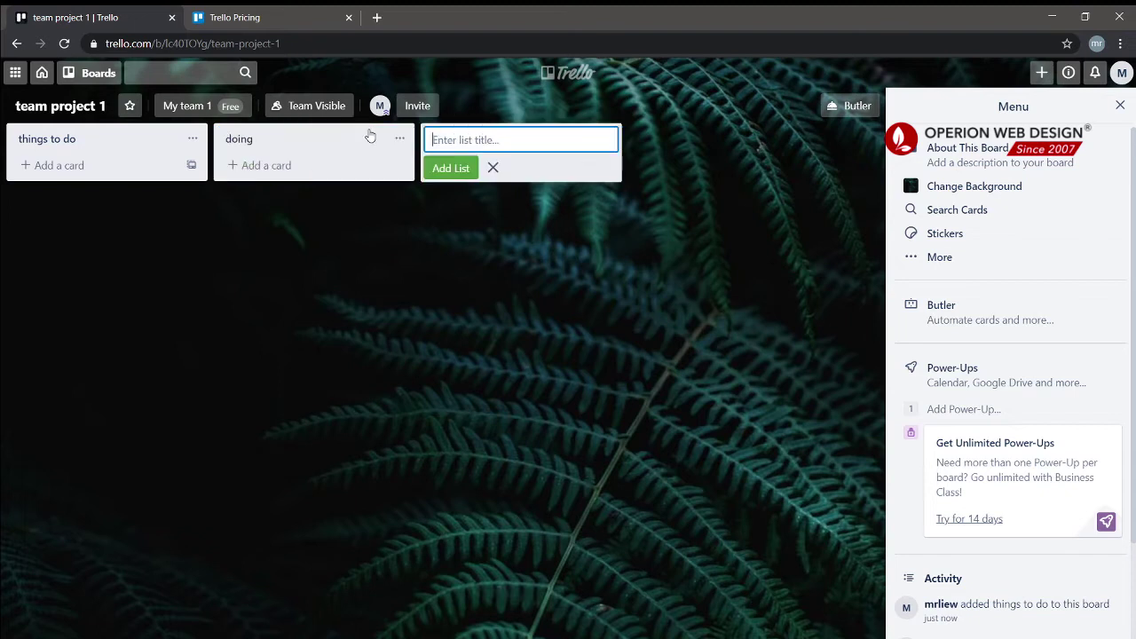
text(done)
key(Return)
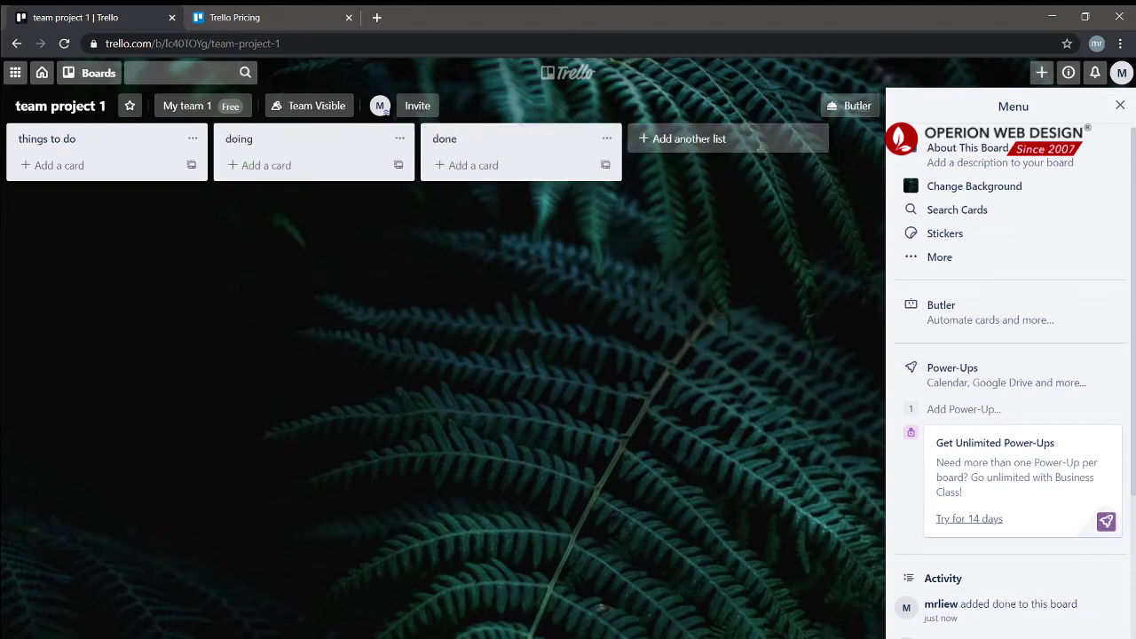
Add a card titled "finding 3 customer" to the "things to do" list and save it unchanged from its quick editor
click(68, 165)
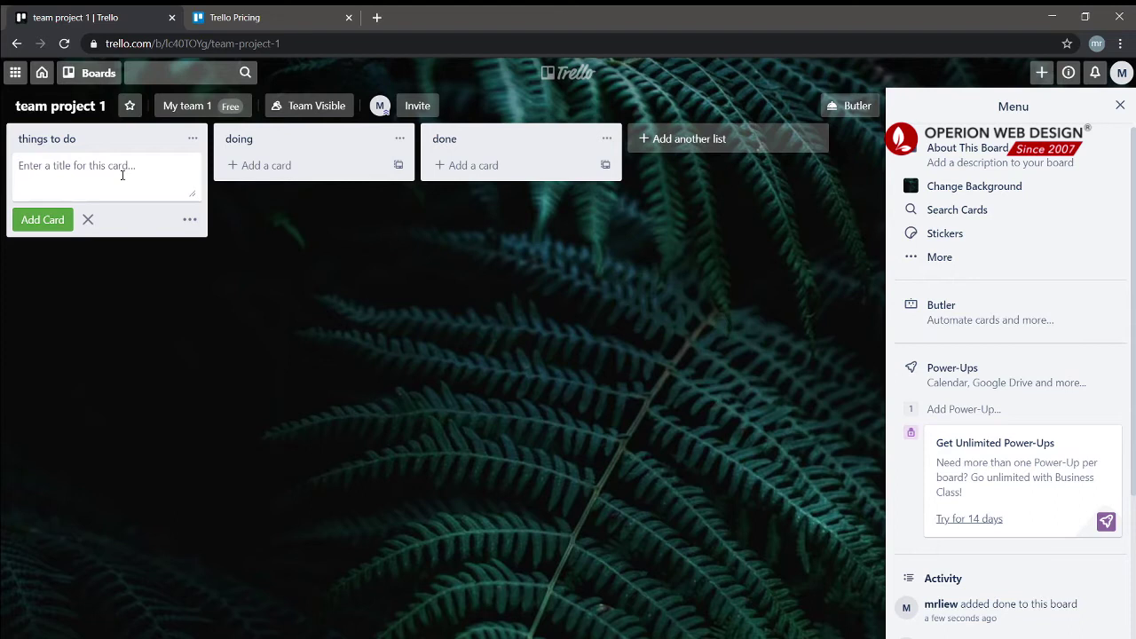
text(finding customer)
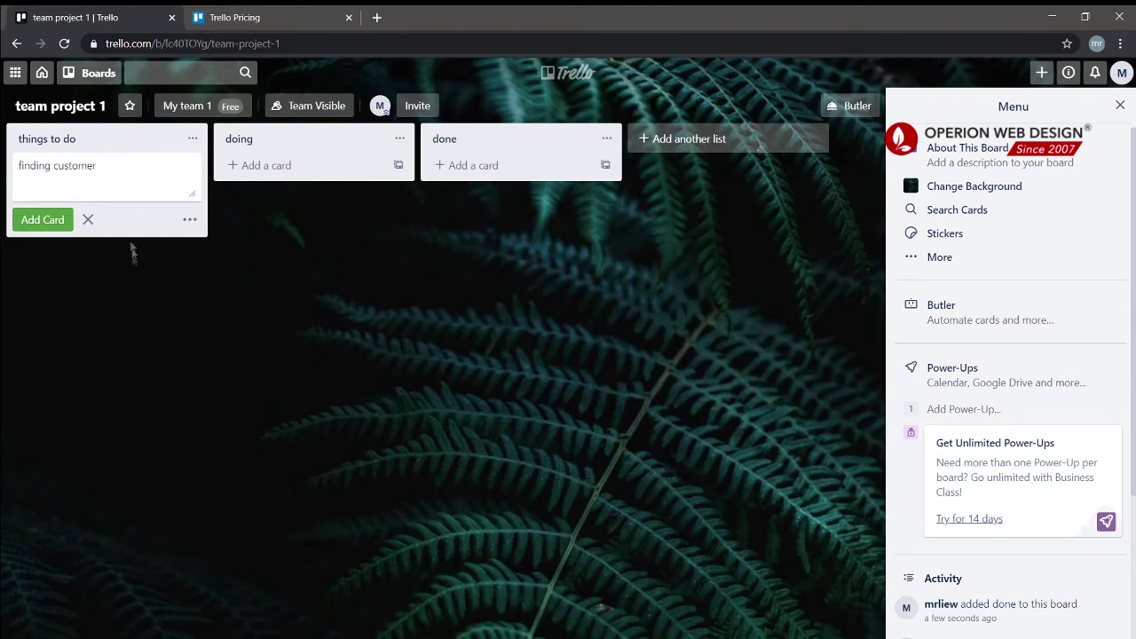
text(3)
click(139, 277)
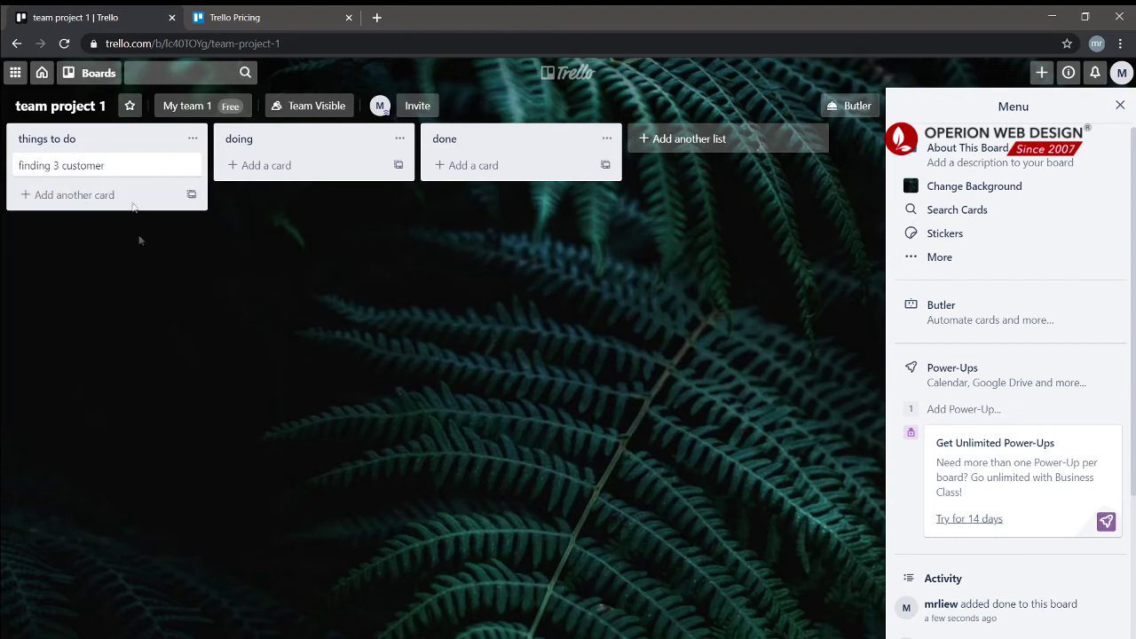
right_click(151, 167)
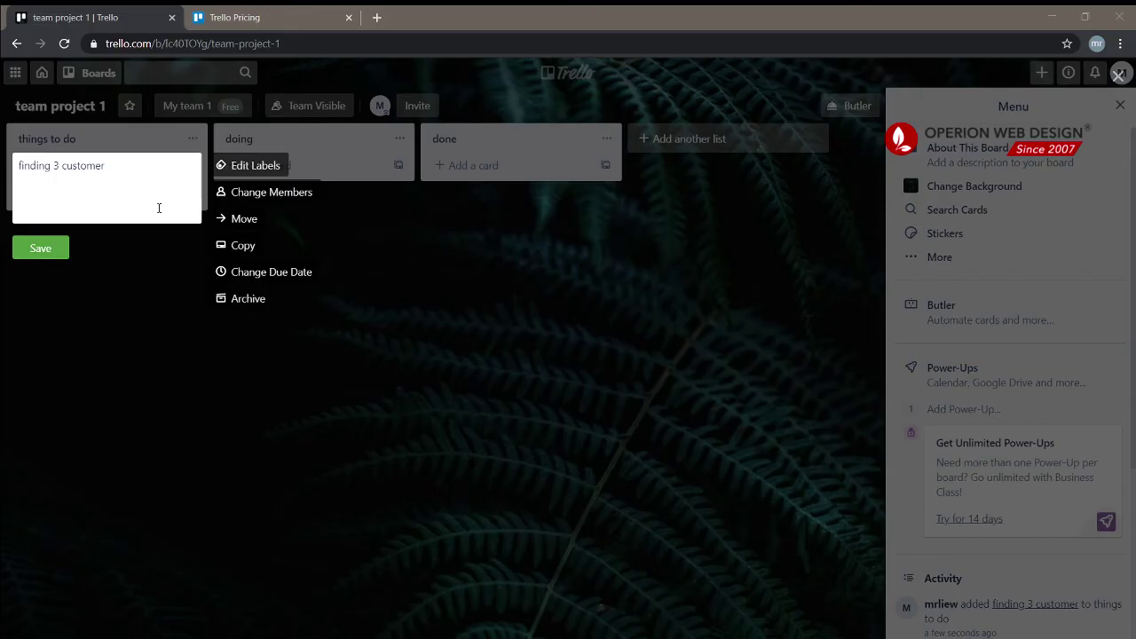
click(40, 248)
Add two more cards, "social media" and "collaboration", to the "things to do" list
click(102, 194)
text(social me)
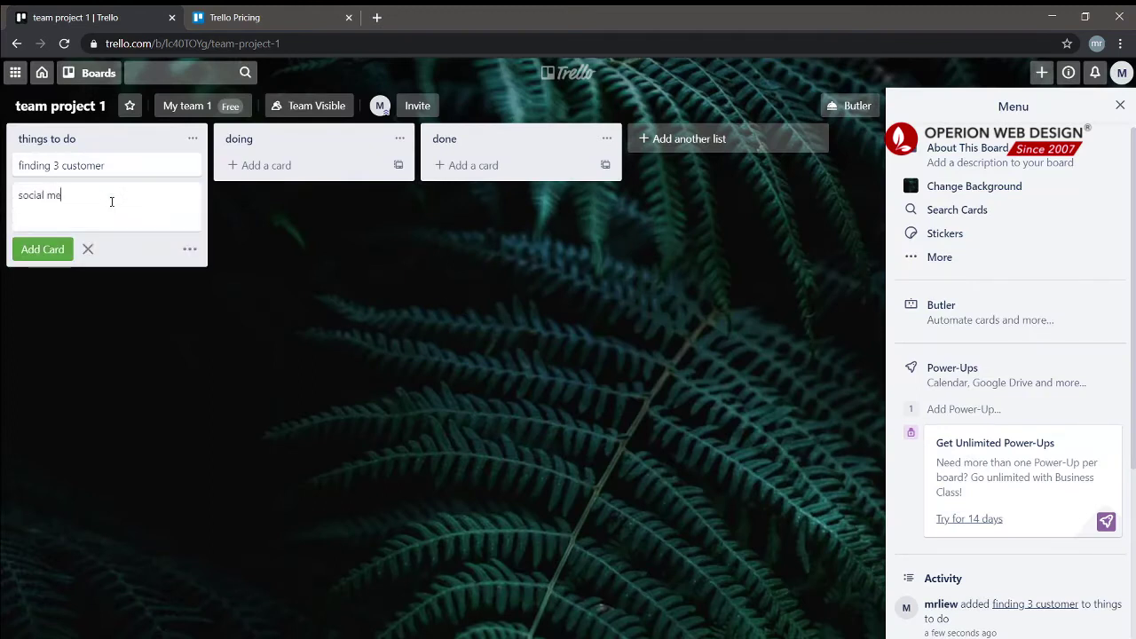
text(dia)
key(Return)
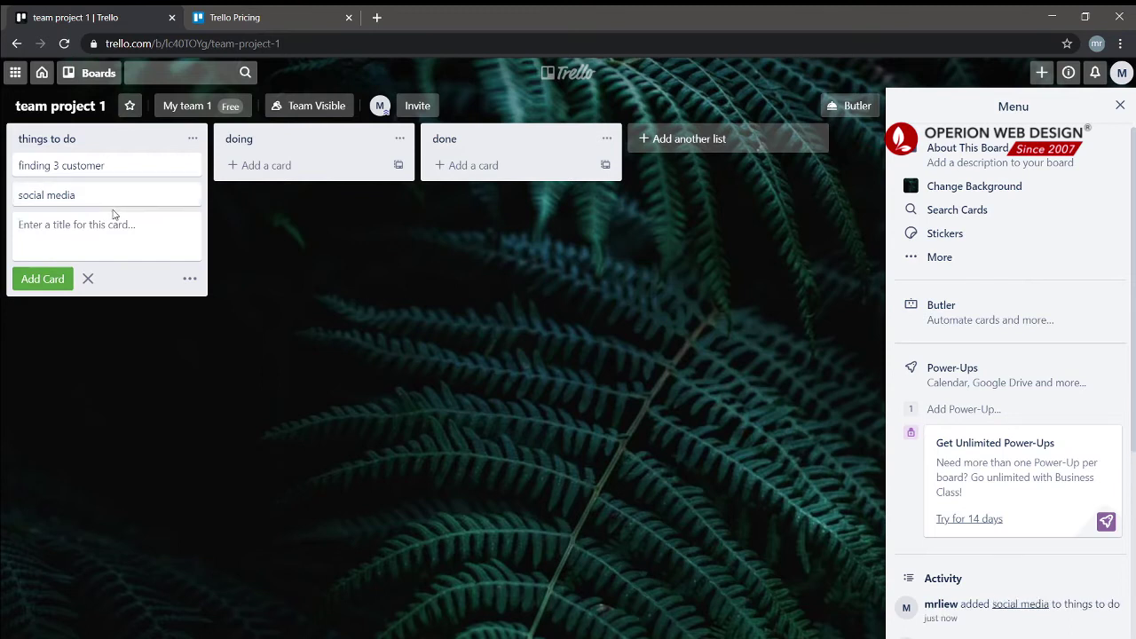
text(collaboration)
key(Return)
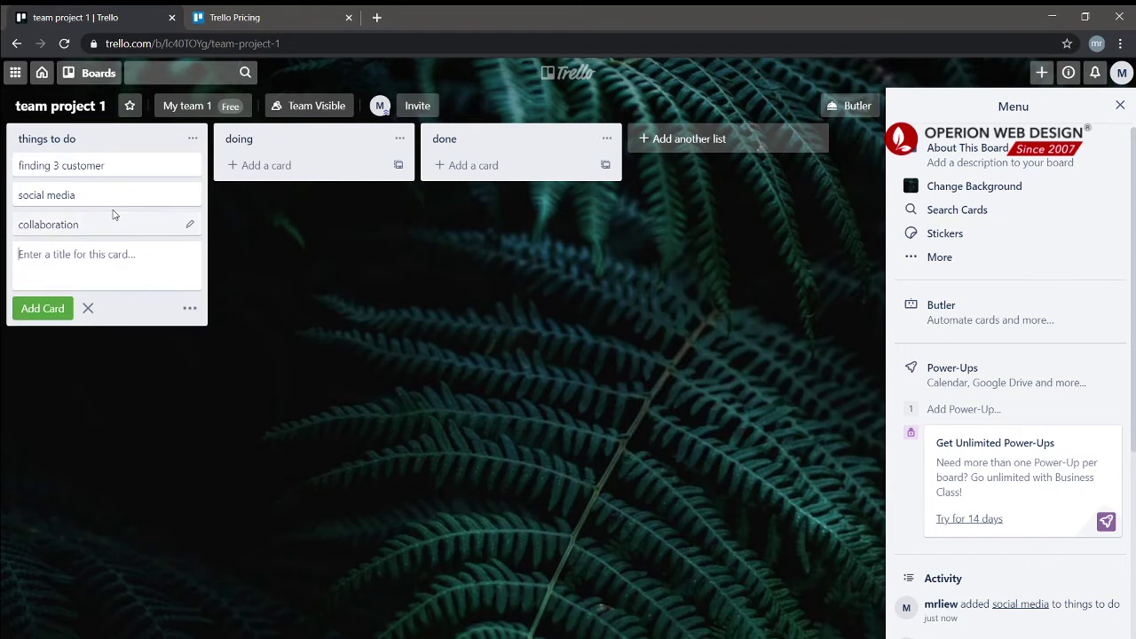
click(329, 336)
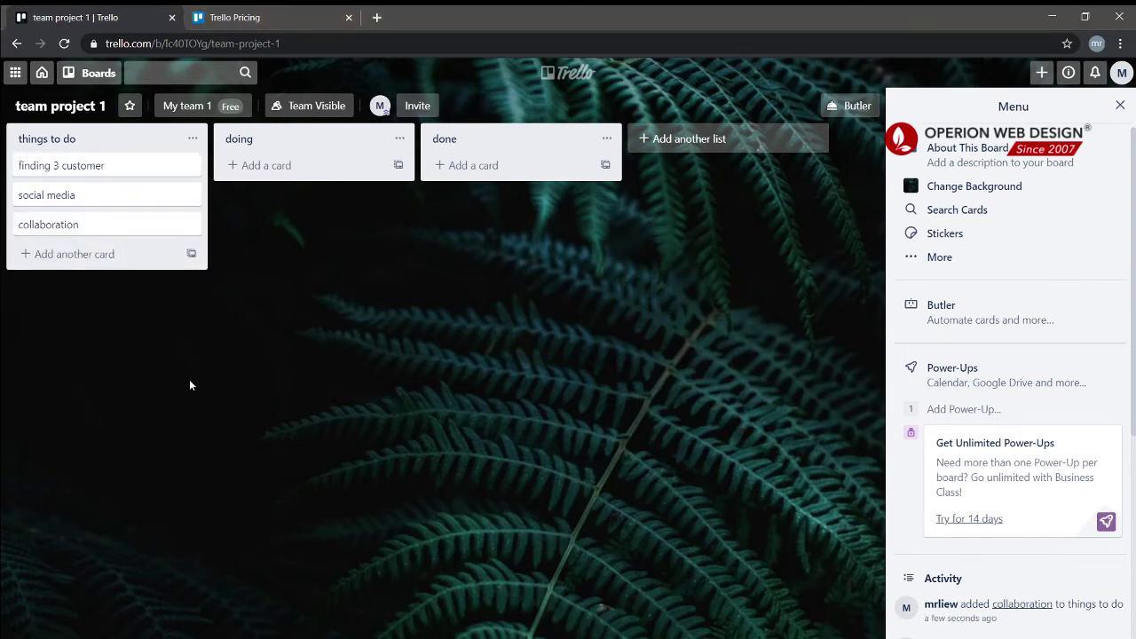
Move the "finding 3 customer" card to "doing" and back, placing it first in the "things to do" list
drag(69, 172, 269, 159)
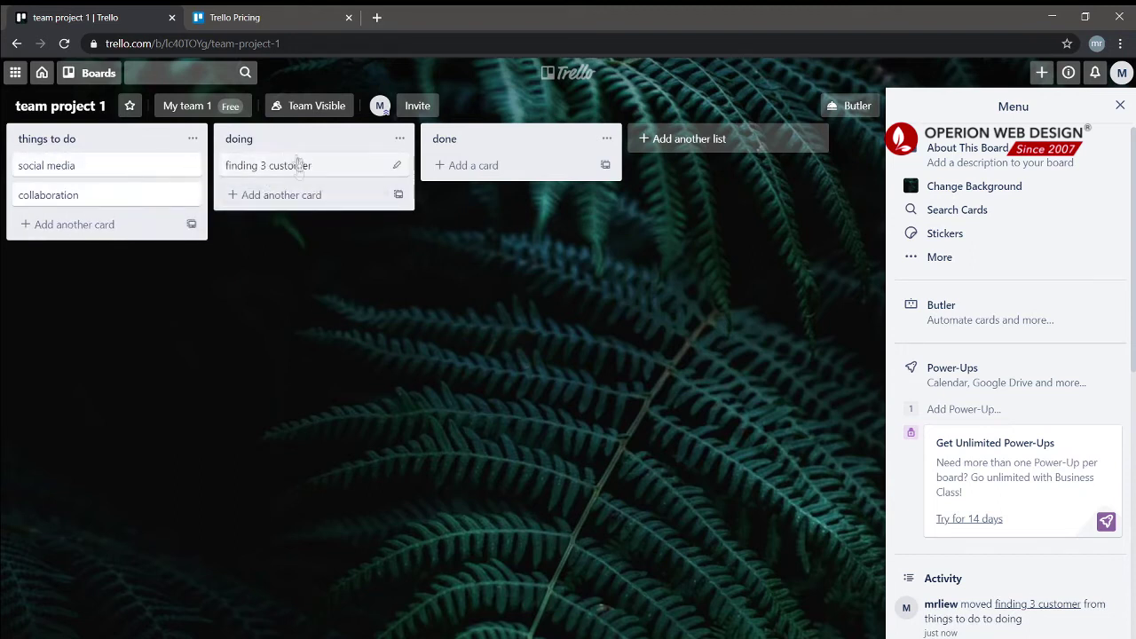
drag(293, 169, 98, 165)
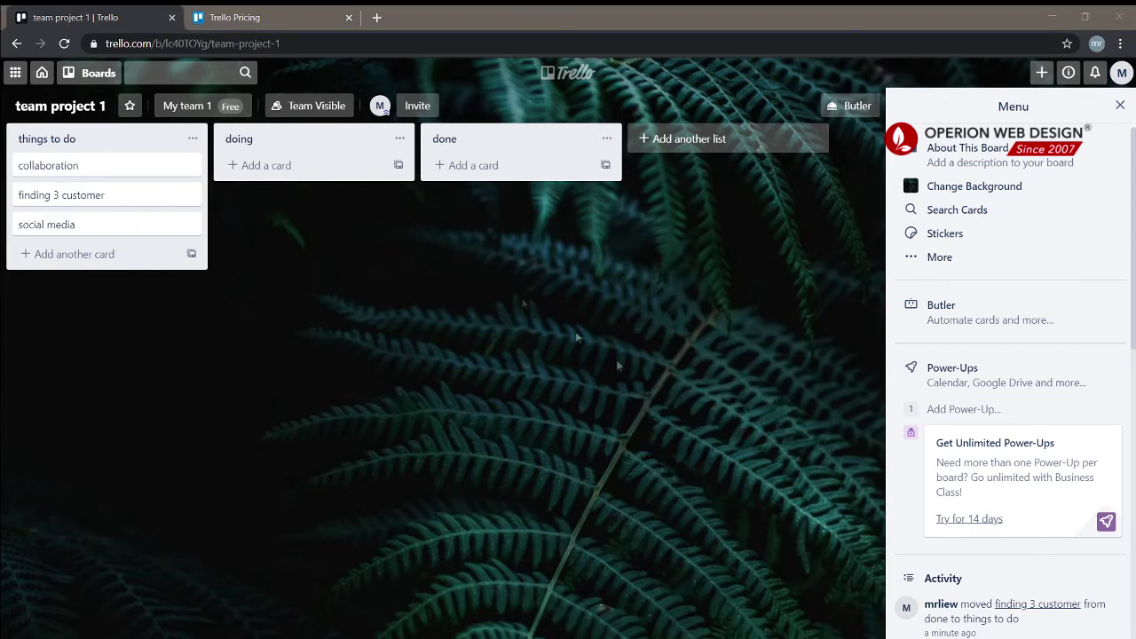
drag(100, 196, 95, 173)
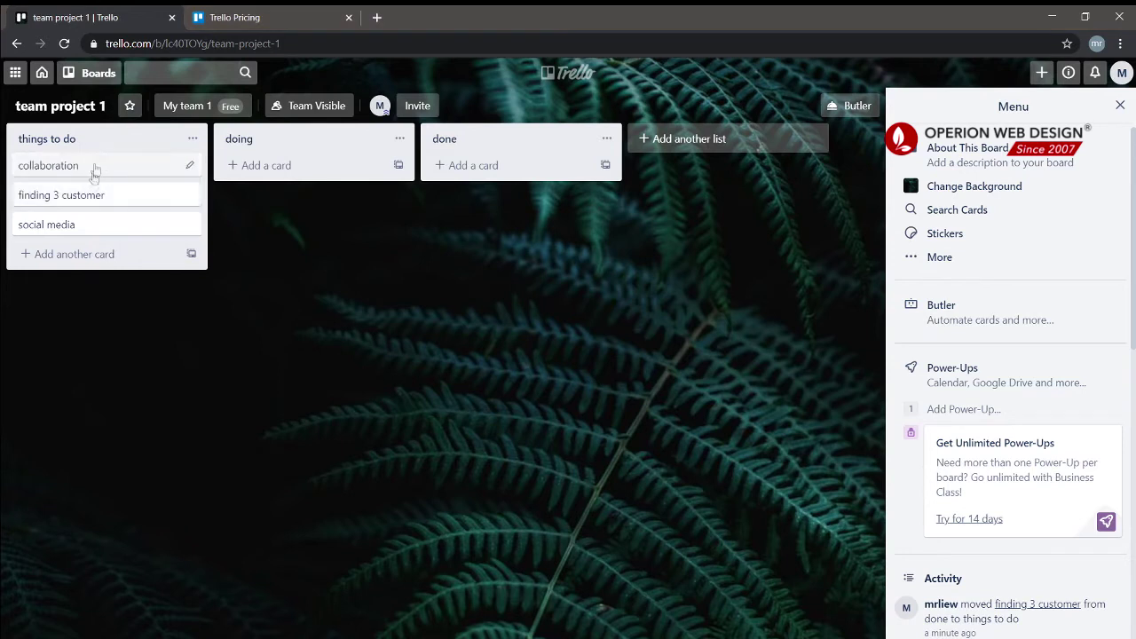
Save the description "finding 3 more customer" on the "finding 3 customer" card and close the card
click(110, 168)
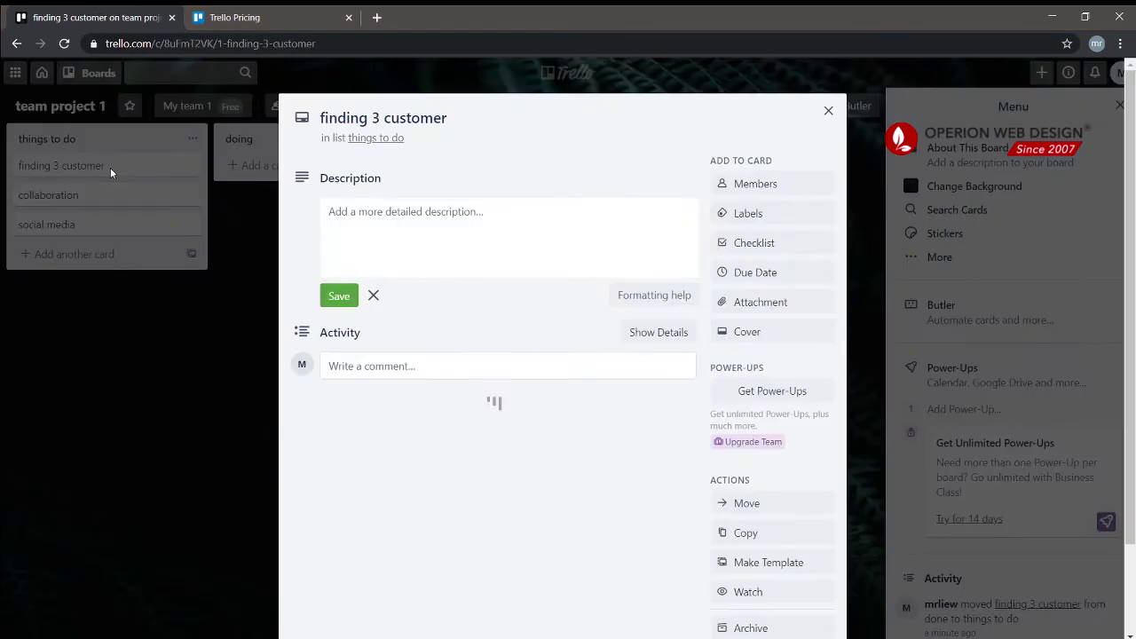
click(401, 222)
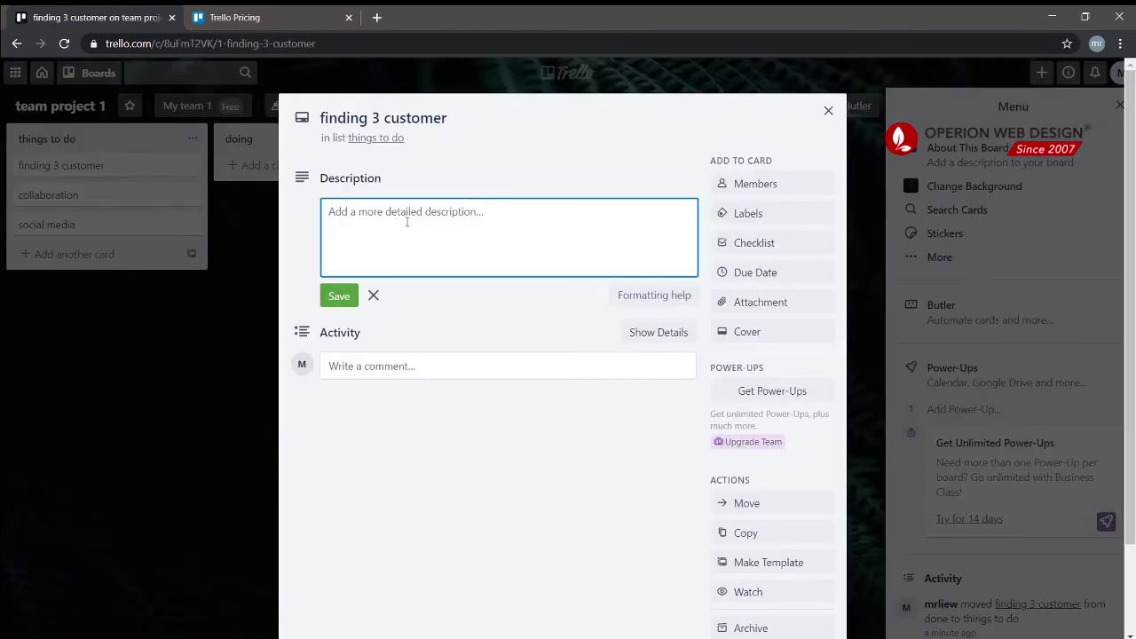
text(finding 3 more customer)
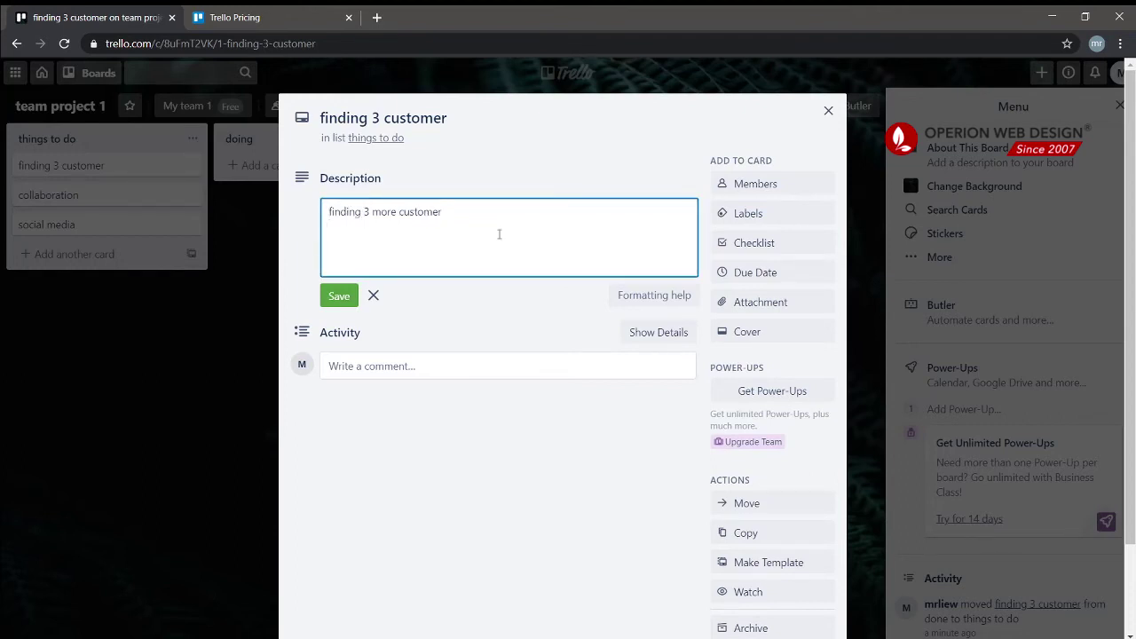
click(333, 296)
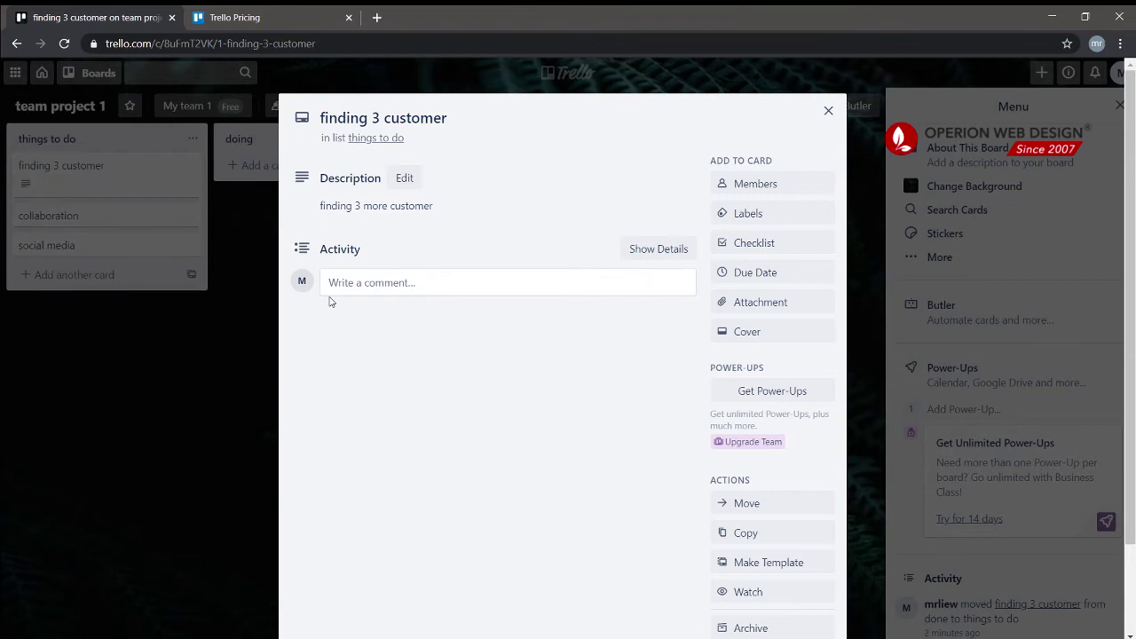
click(28, 184)
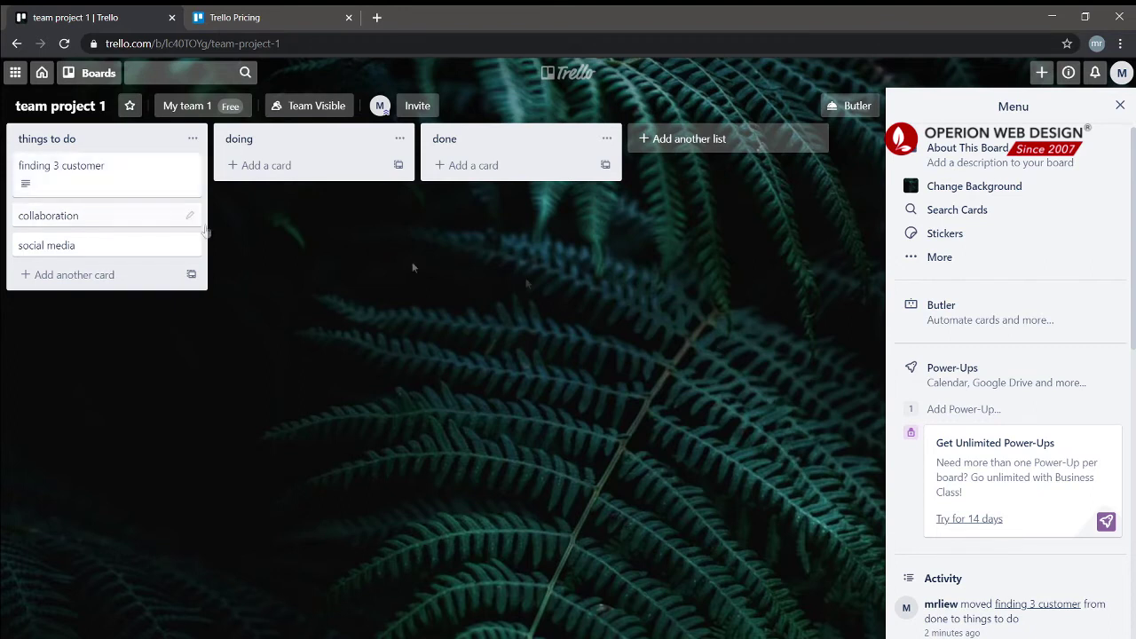
Reopen the "finding 3 customer" card and add a checklist titled "customer"
click(114, 176)
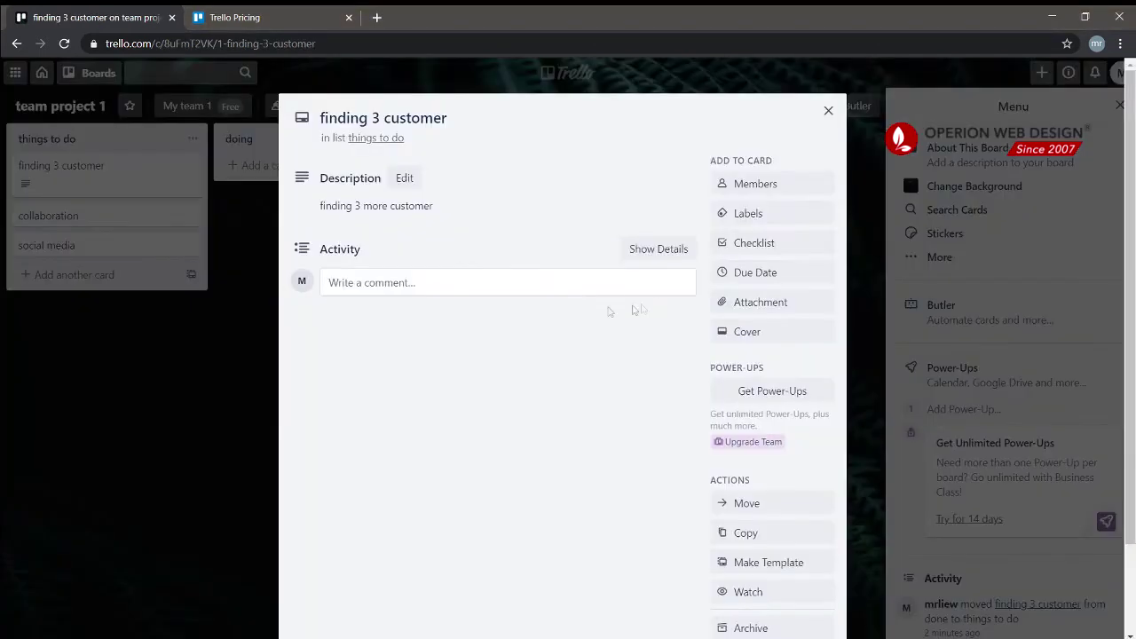
click(769, 252)
key(BackSpace)
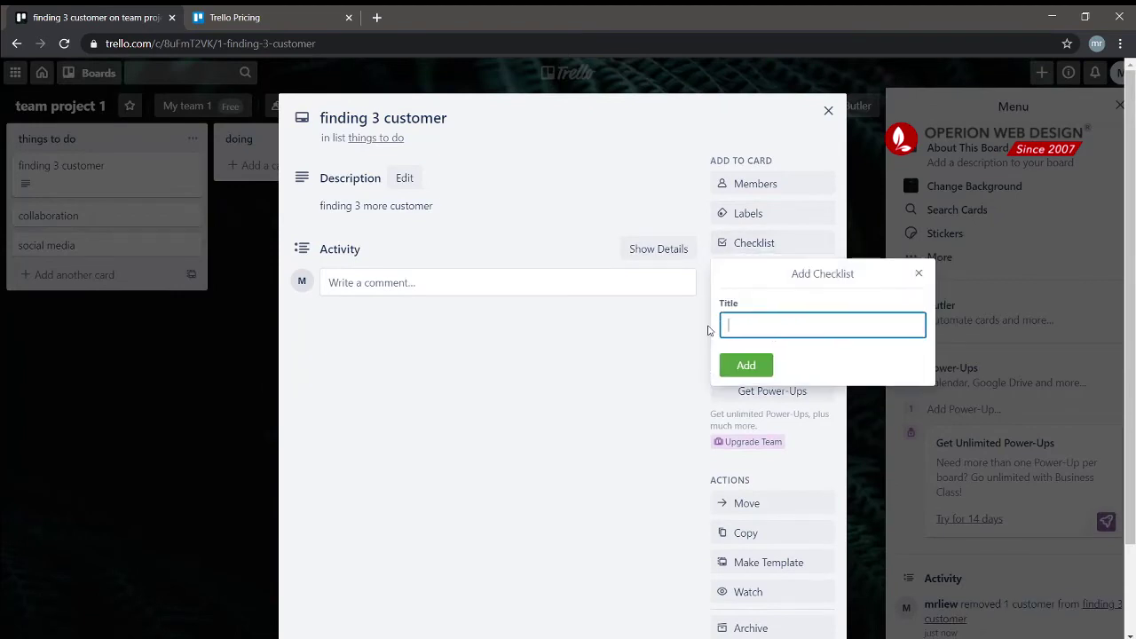
text(customer)
key(Return)
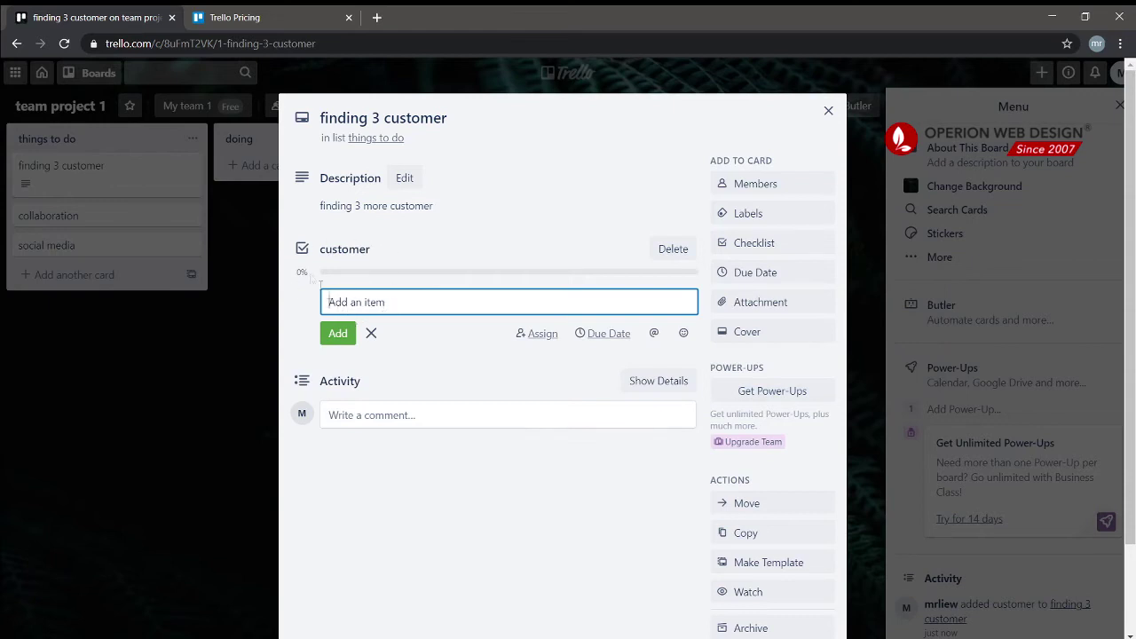
Add the items "customer 1", "customer 2" and "customer 3" to the customer checklist and finish item entry
text(customer 1)
drag(373, 304, 294, 309)
key(ctrl+c)
click(388, 305)
click(337, 333)
key(ctrl+v)
text(2)
click(338, 354)
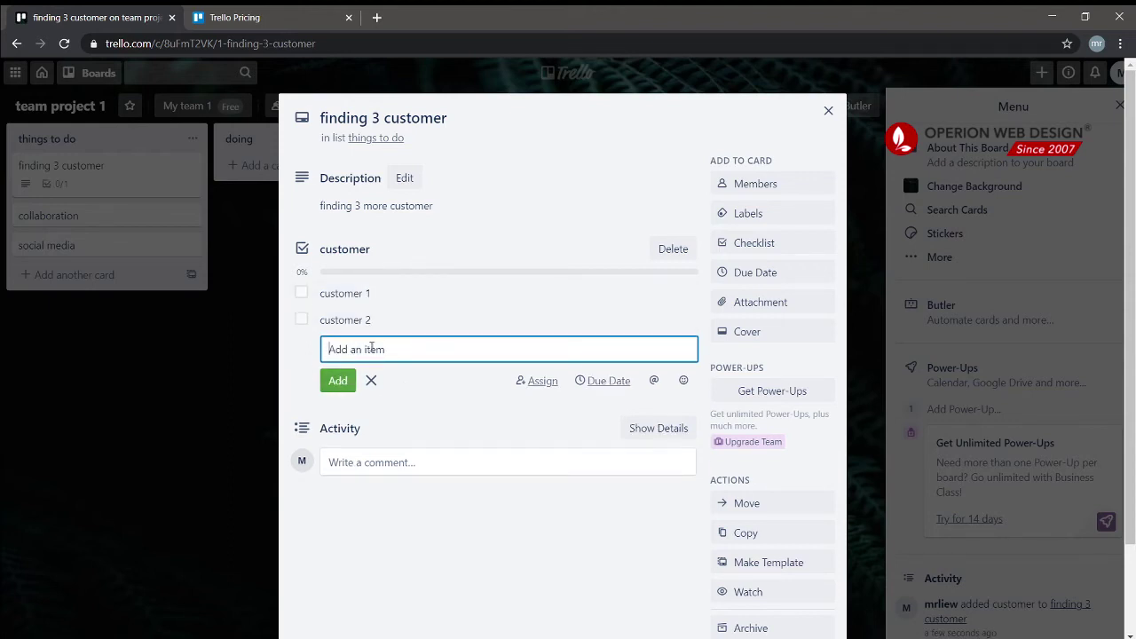
key(ctrl+v)
text(3)
click(337, 380)
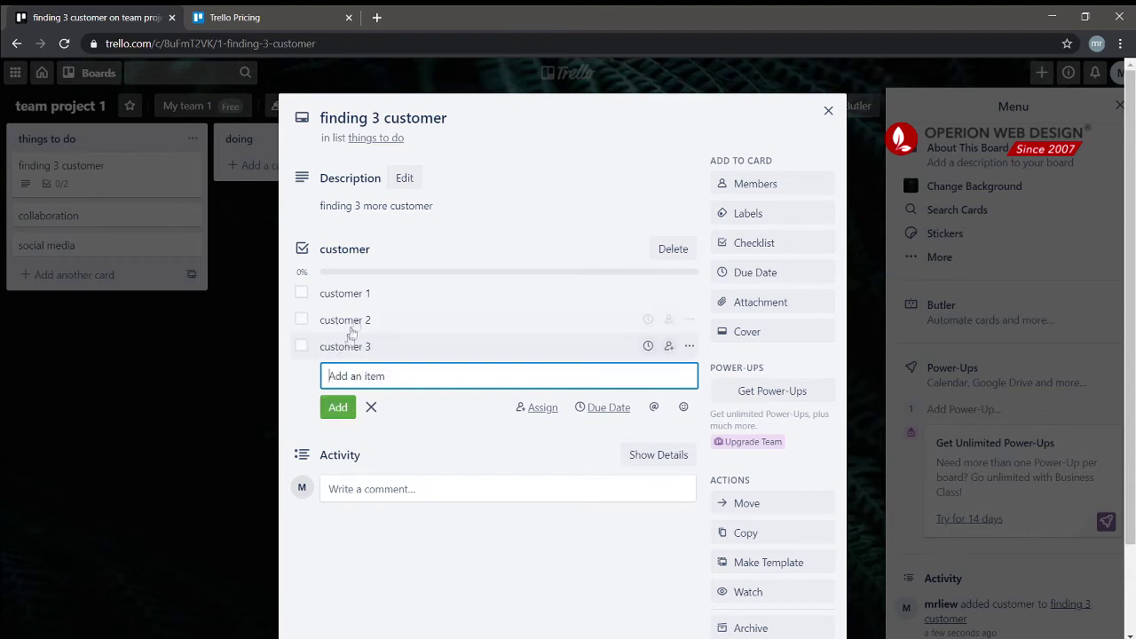
click(395, 449)
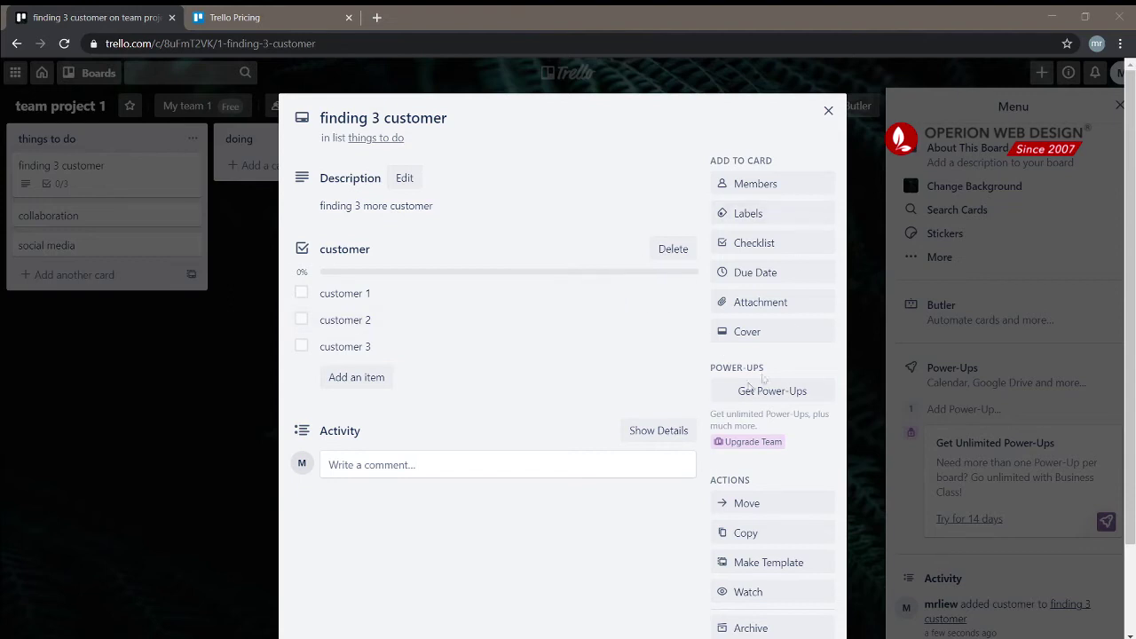
Add a second checklist titled "meeting" to the "finding 3 customer" card
click(781, 246)
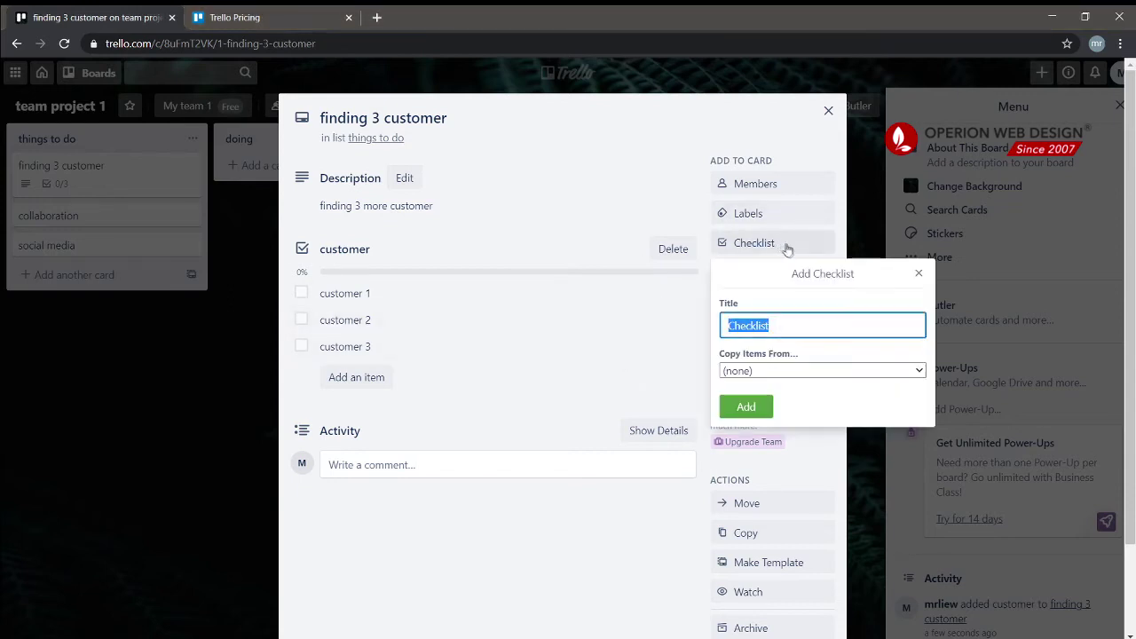
click(788, 329)
drag(788, 328, 688, 336)
text(meeting)
click(755, 408)
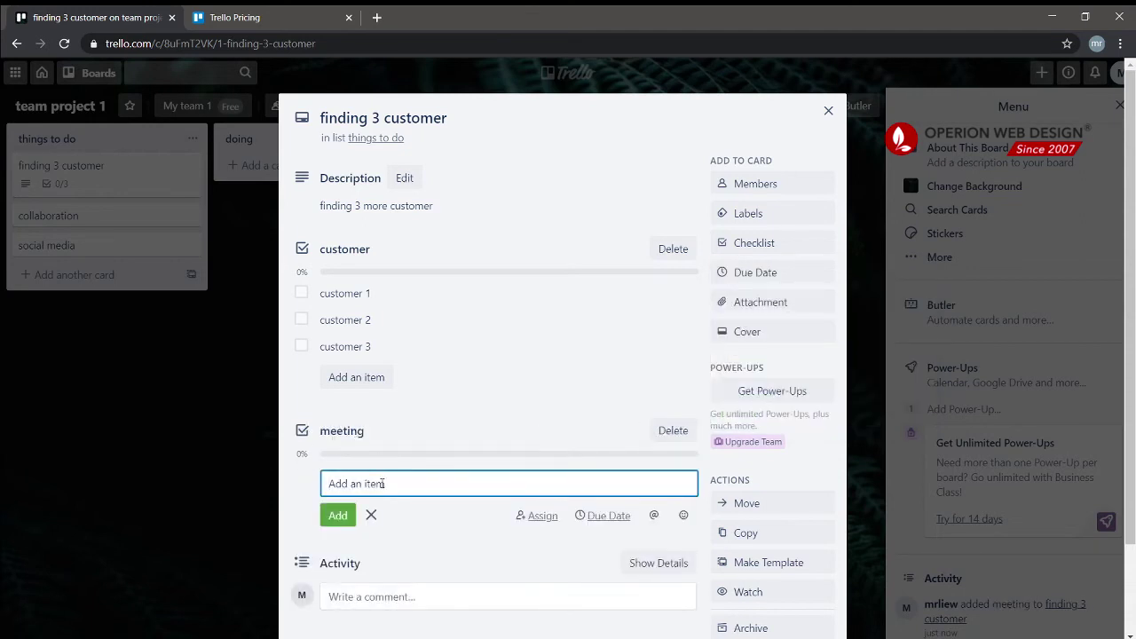
Add the item "having a meeting with customer 1,2,3" to the meeting checklist and finish item entry
text(having a meeting with customer)
text(1,2)
key(Return)
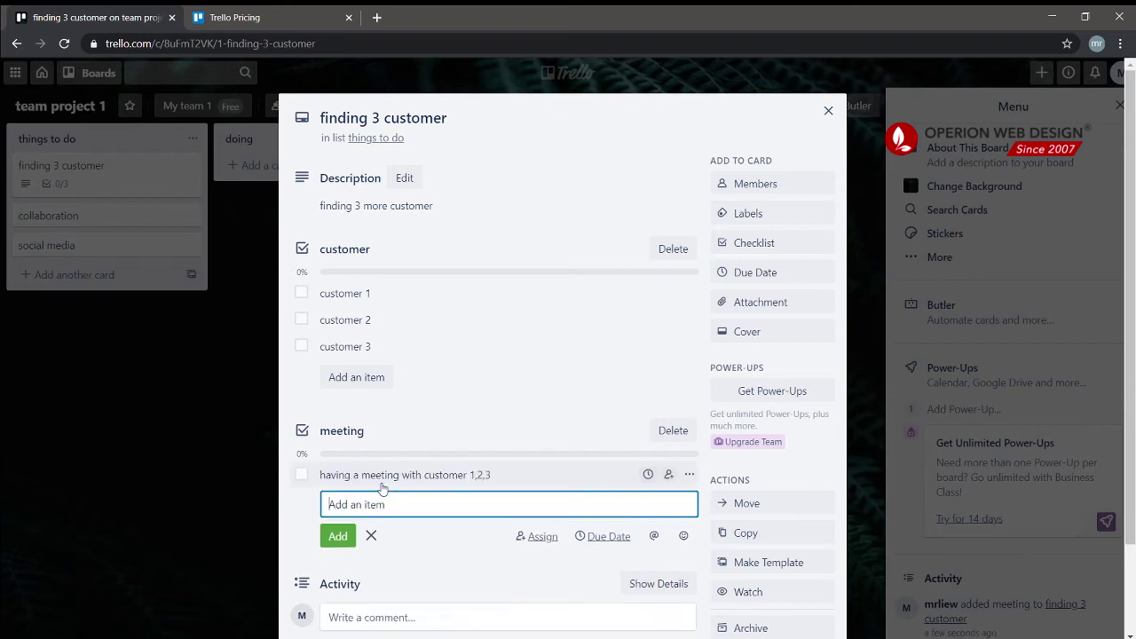
click(487, 596)
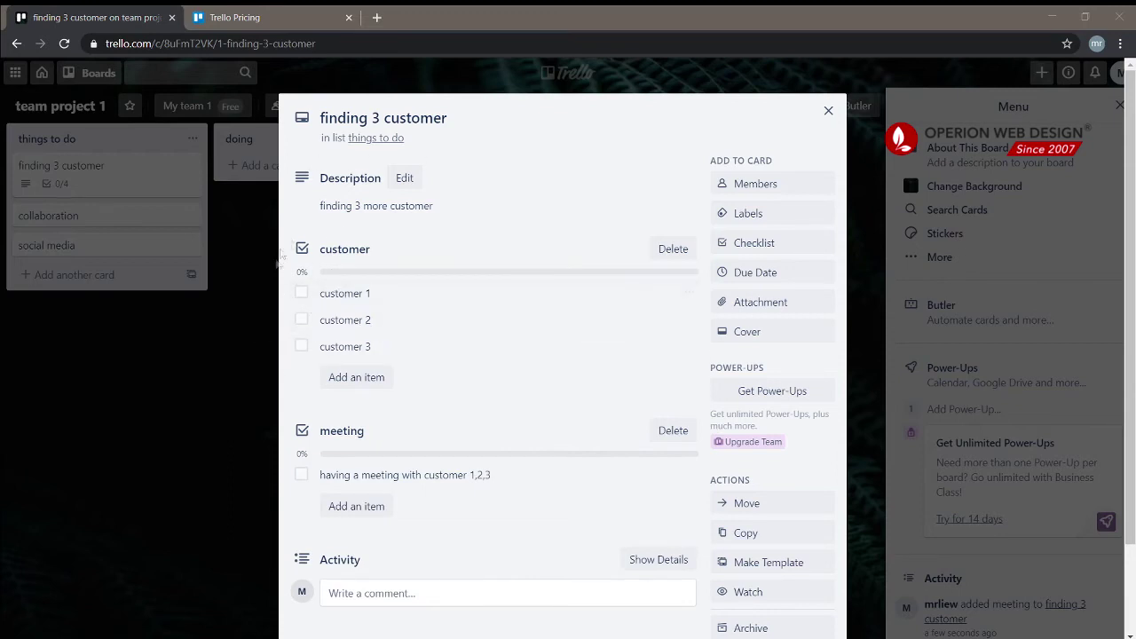
Mark all items in the customer and meeting checklists as complete and close the card
click(301, 293)
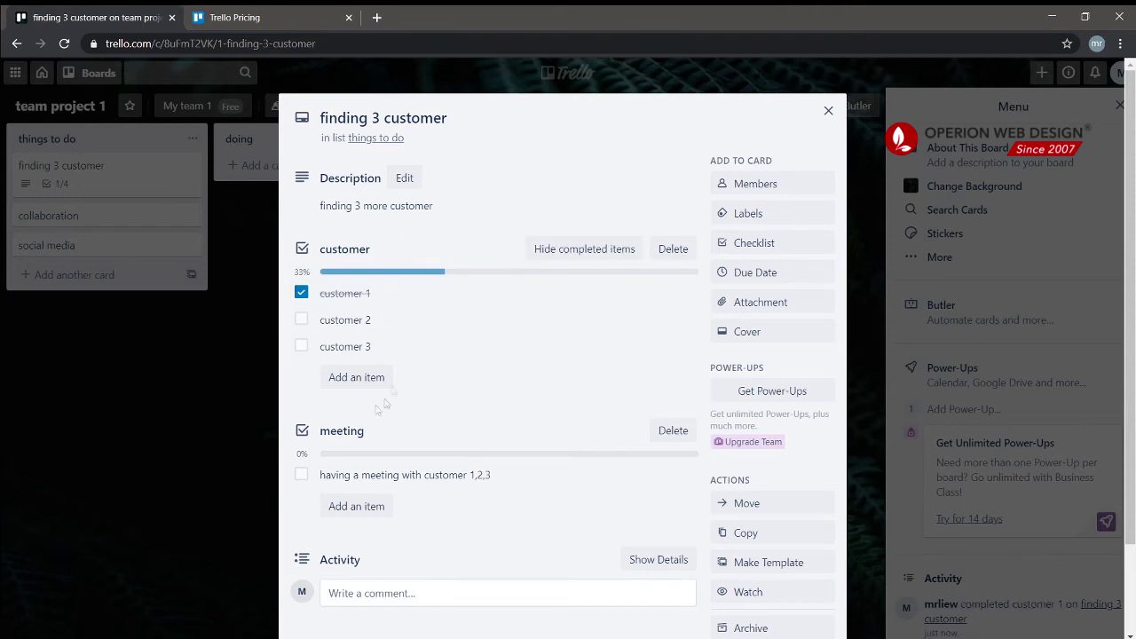
click(302, 320)
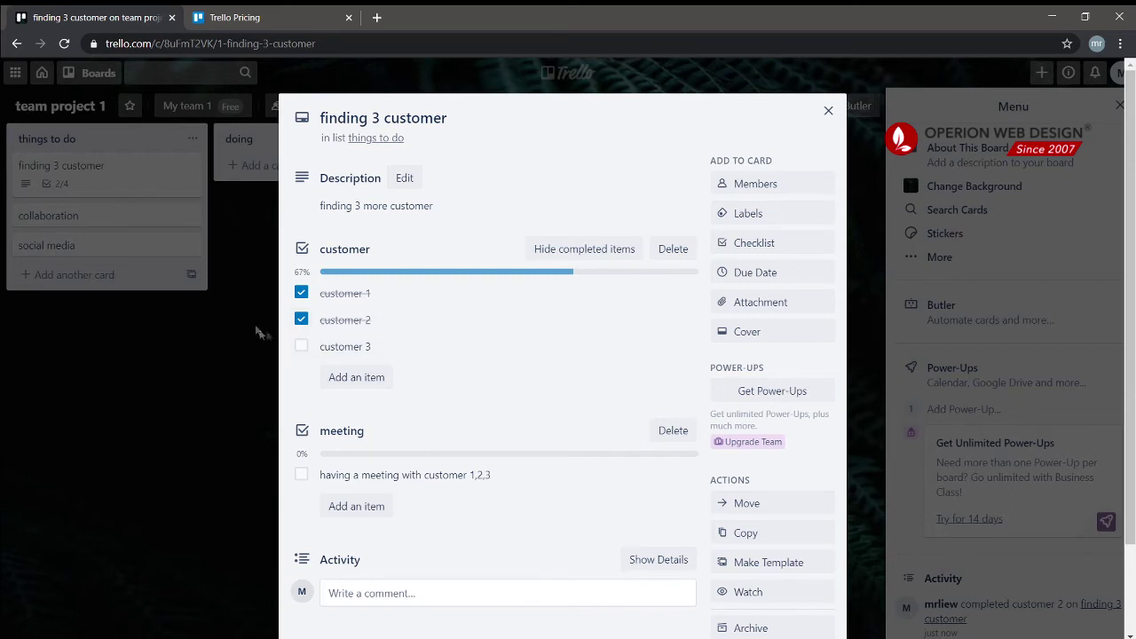
click(302, 346)
click(301, 474)
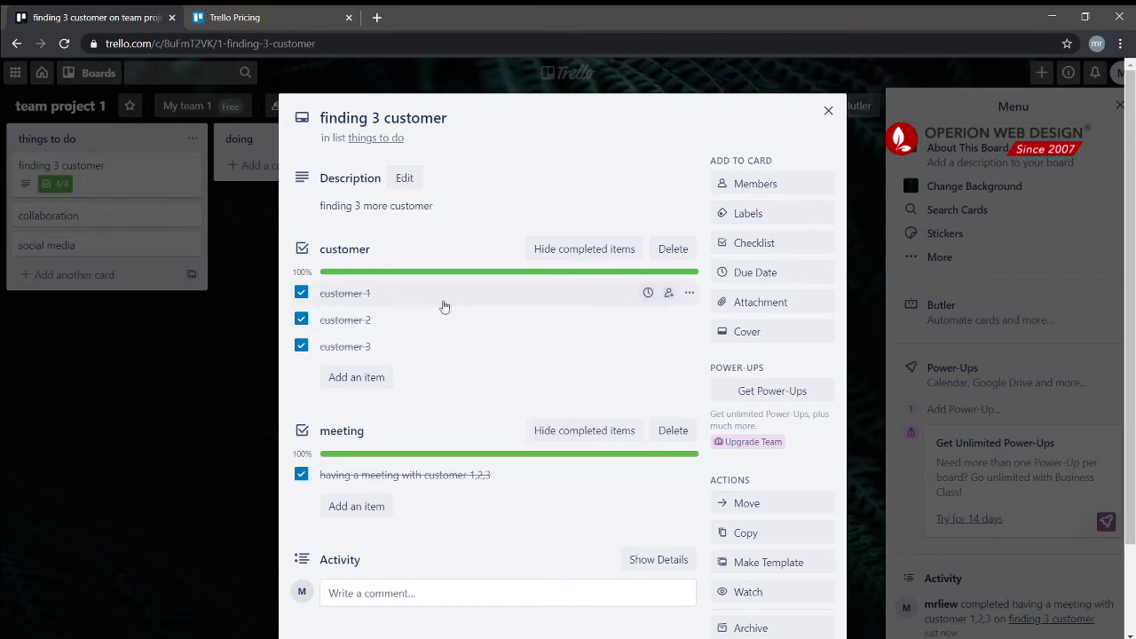
click(174, 321)
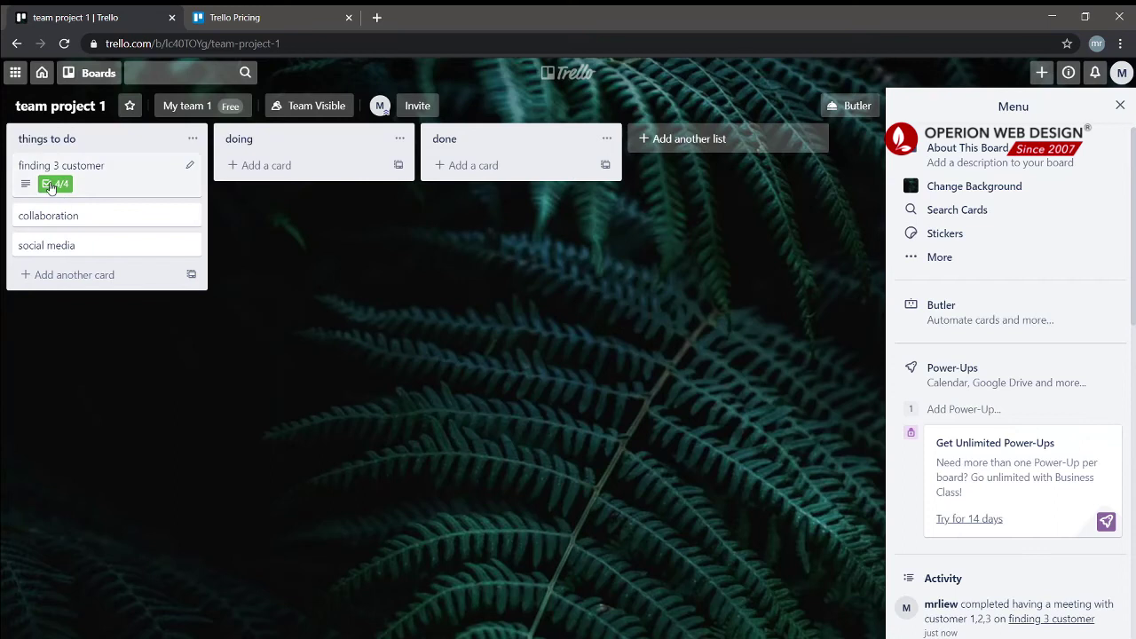
Reopen the "finding 3 customer" card and delete the items "customer 3" and "customer 2" from its customer checklist
click(98, 181)
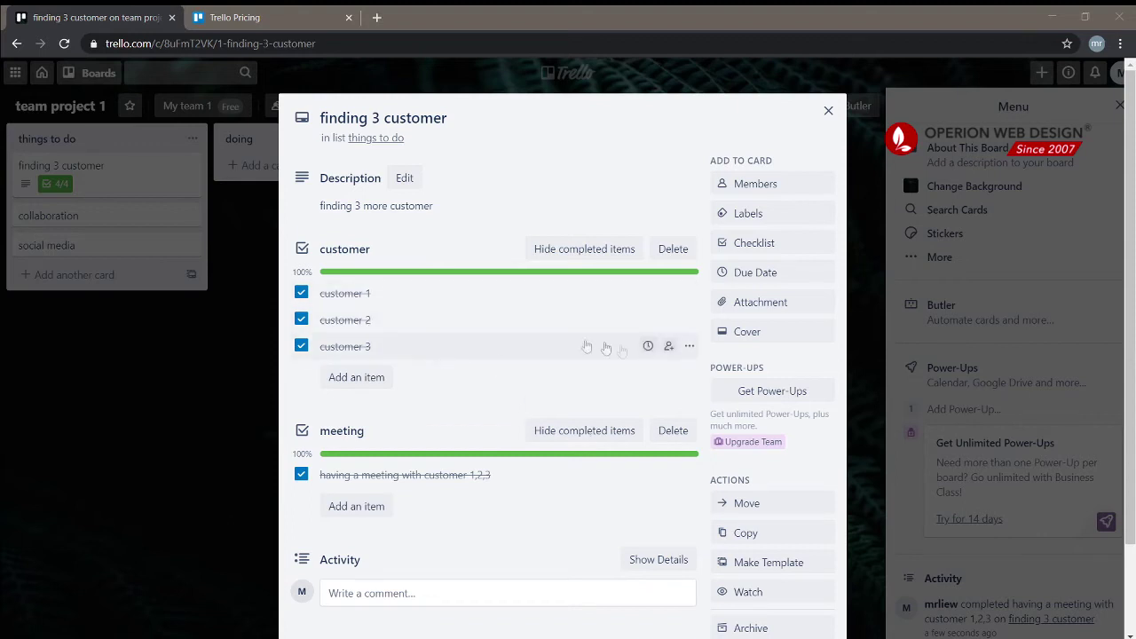
click(689, 346)
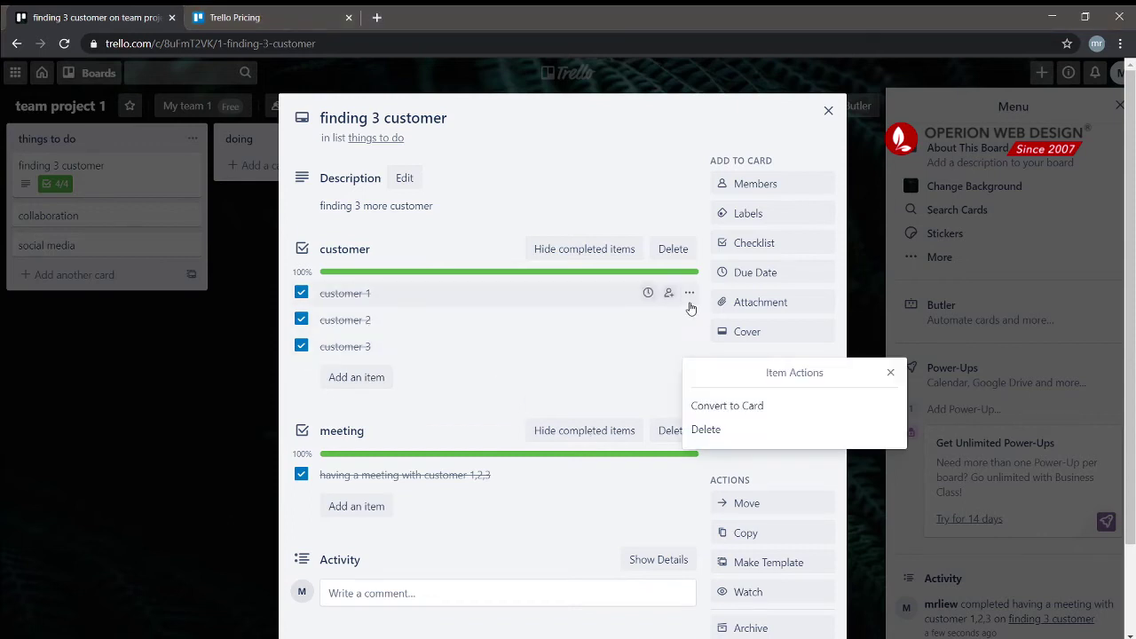
click(715, 430)
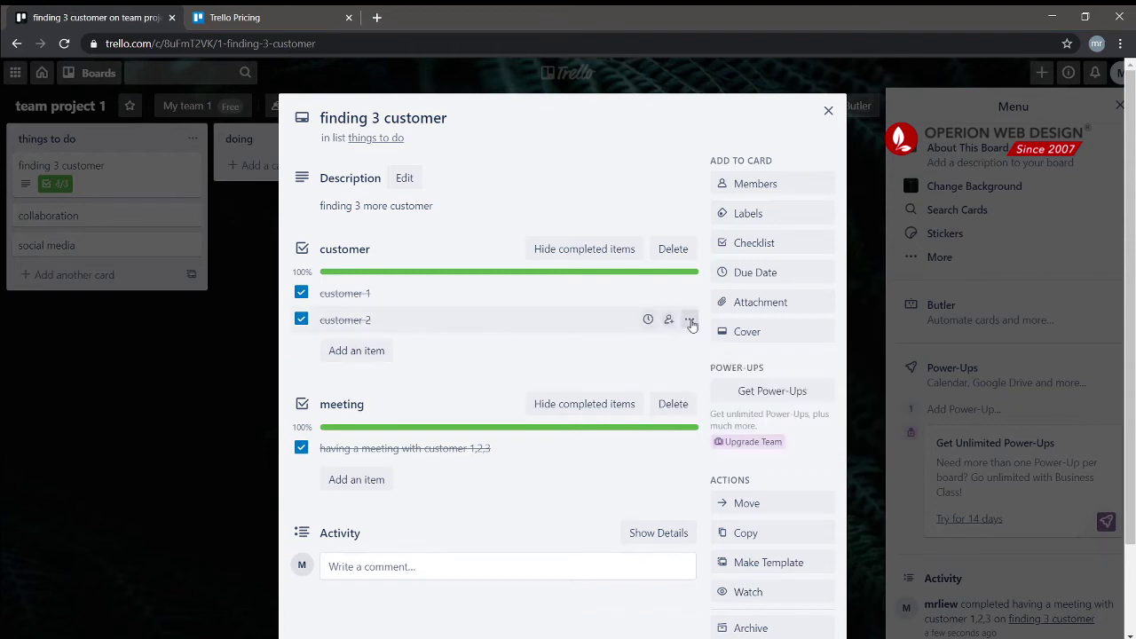
click(690, 321)
click(702, 400)
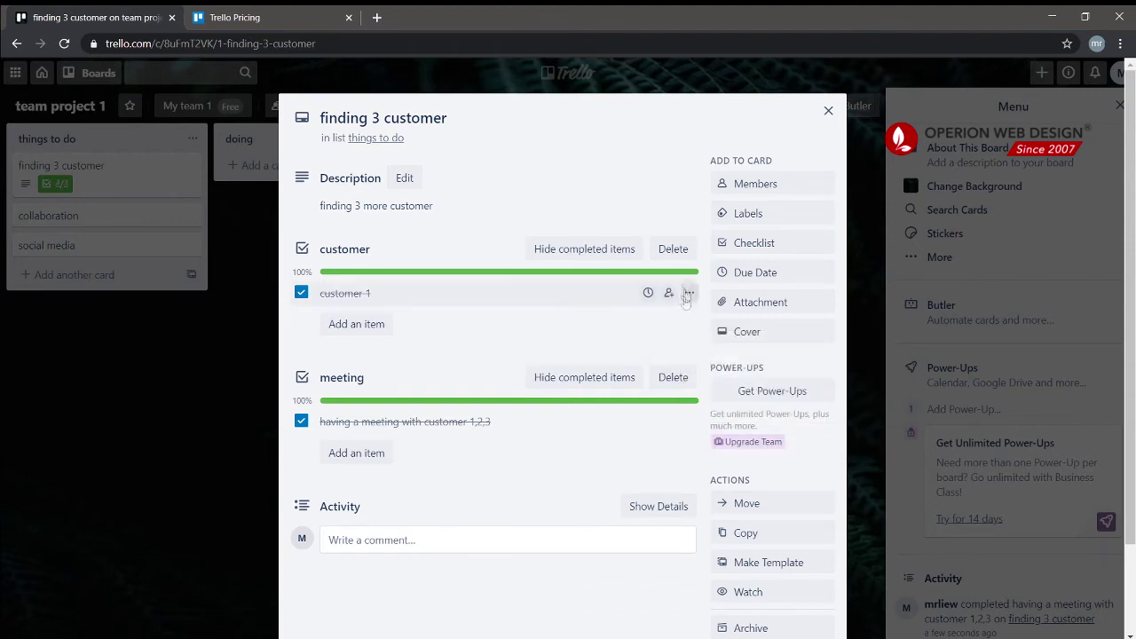
Delete the meeting checklist, close the "finding 3 customer" card and move it to the "done" list
click(672, 378)
click(760, 481)
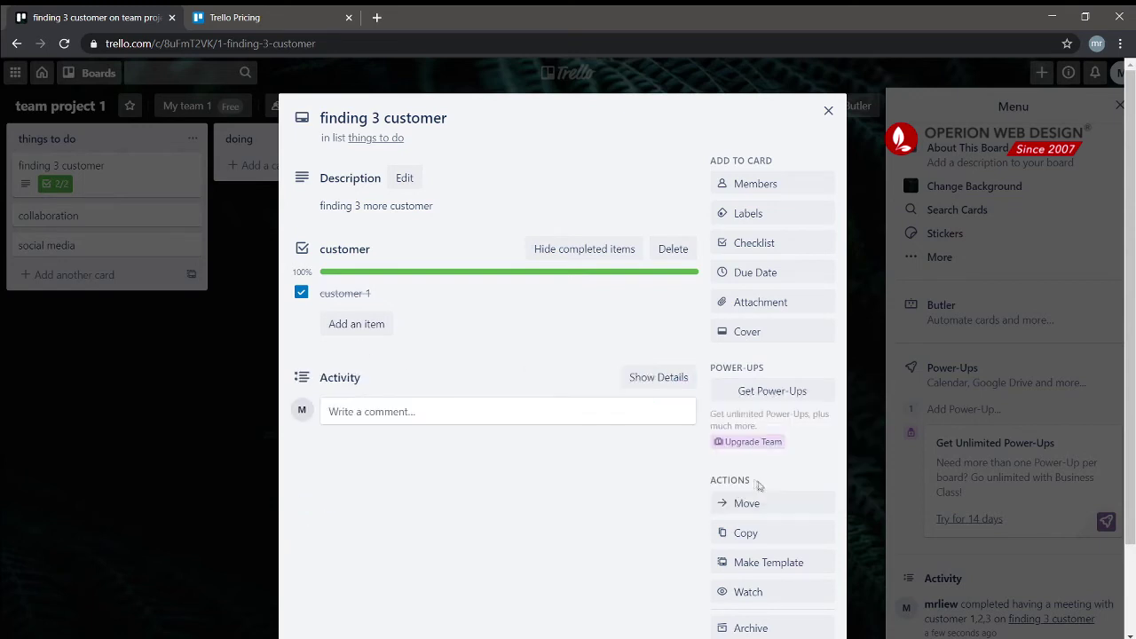
key(Escape)
drag(475, 182, 501, 173)
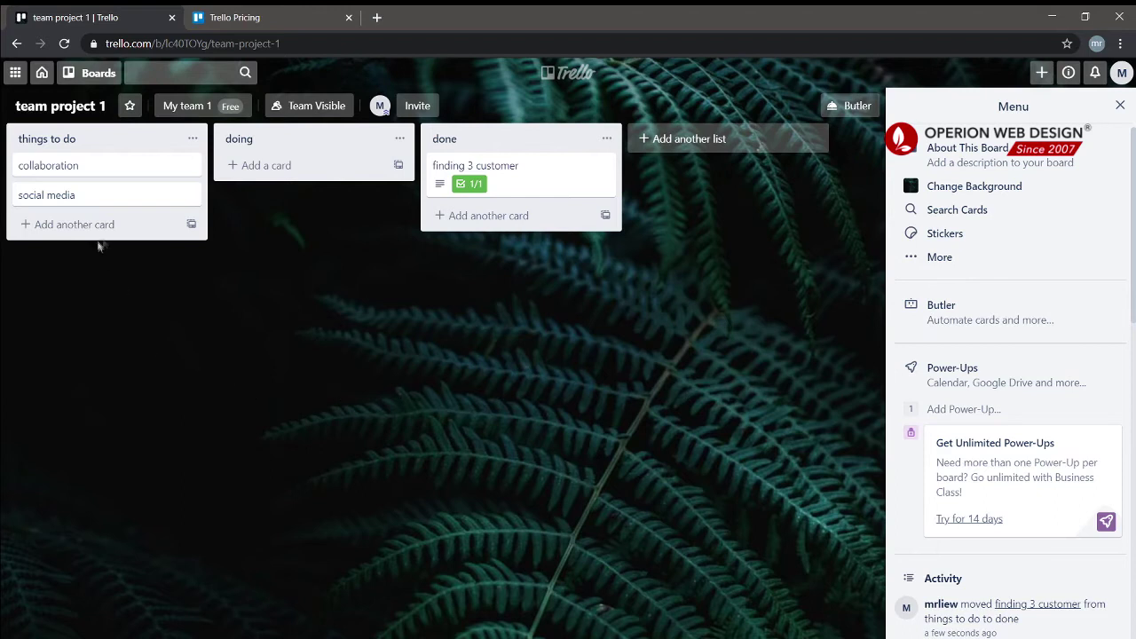
Open the "collaboration" card and save the description "having a collaboration this friday"
click(112, 174)
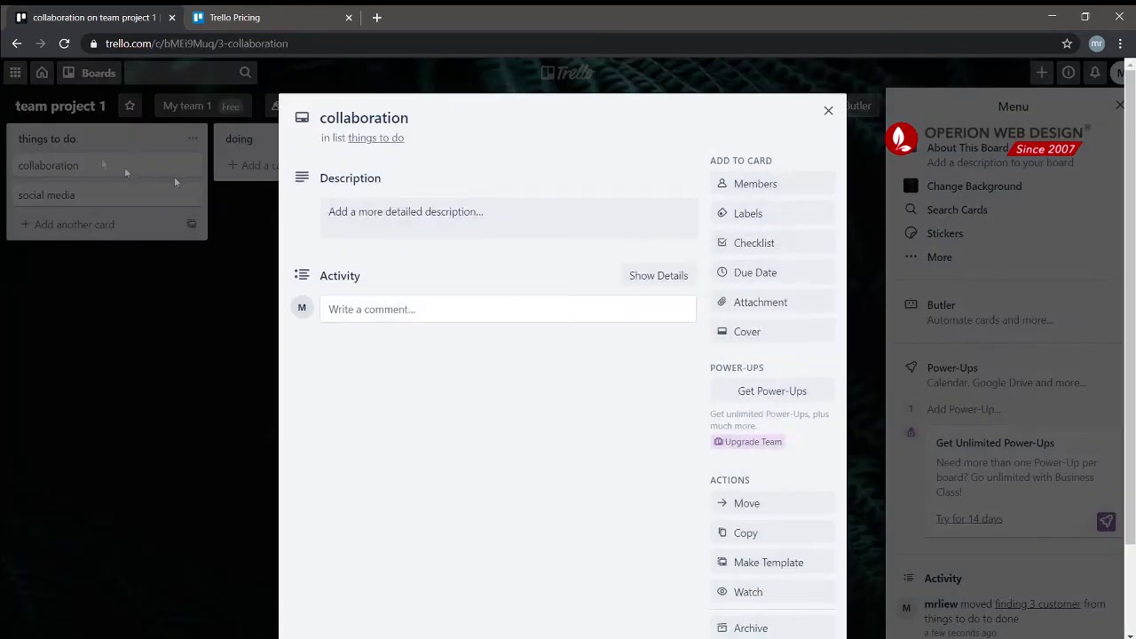
click(426, 222)
text(having a collaboration this friday)
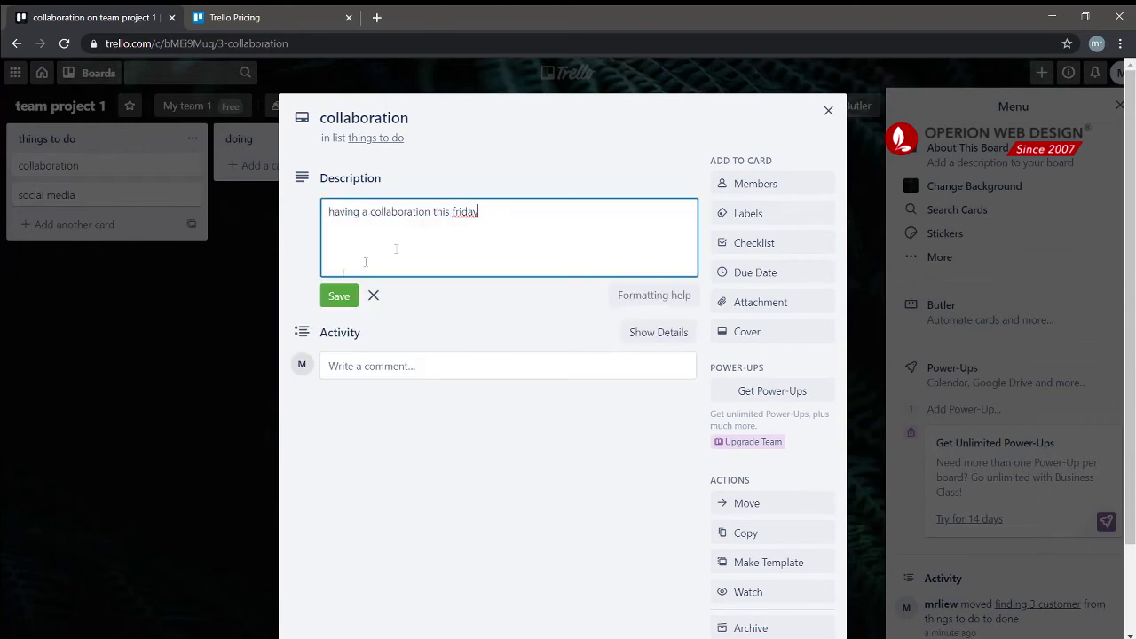
click(335, 300)
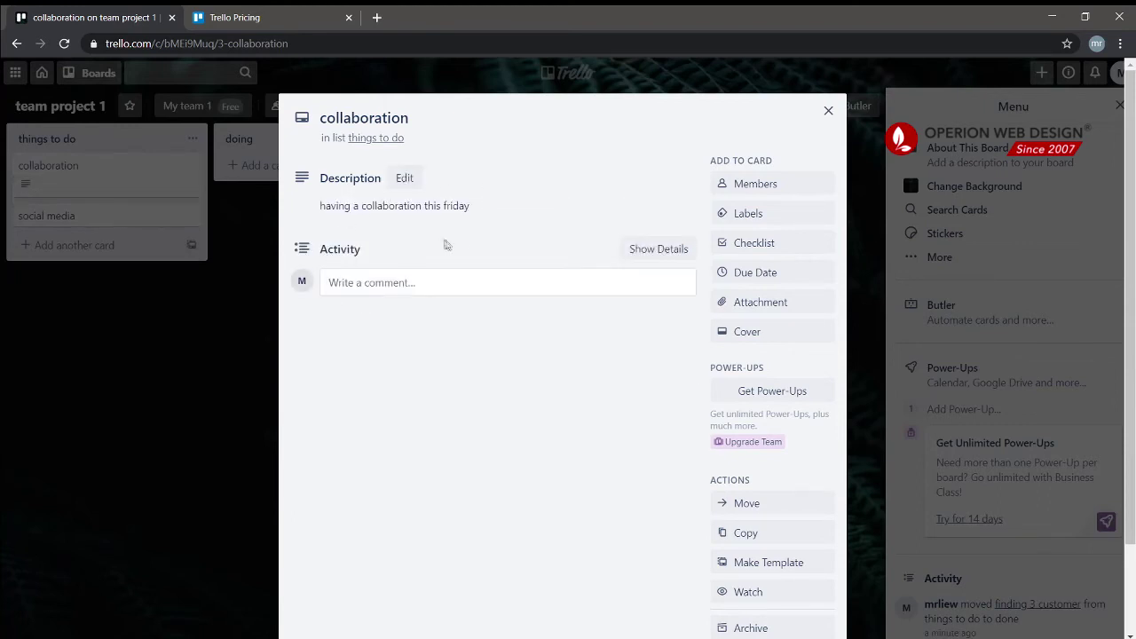
Set the collaboration card's due date to 7/3/2020 at 11:29 AM with a reminder 15 minutes before, and save it
click(765, 274)
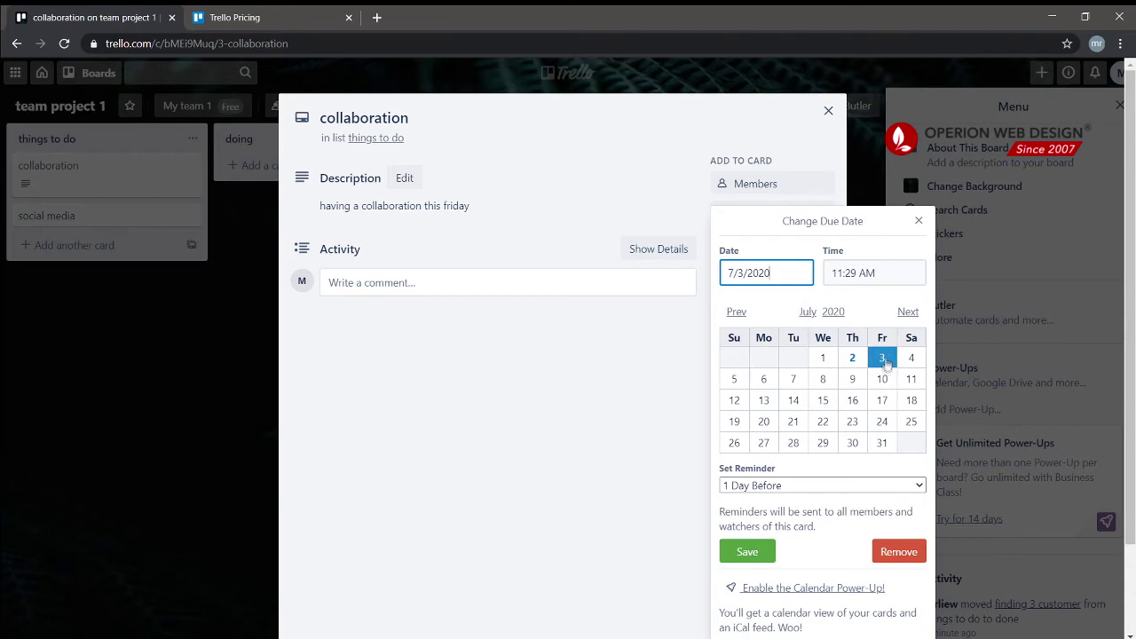
click(809, 487)
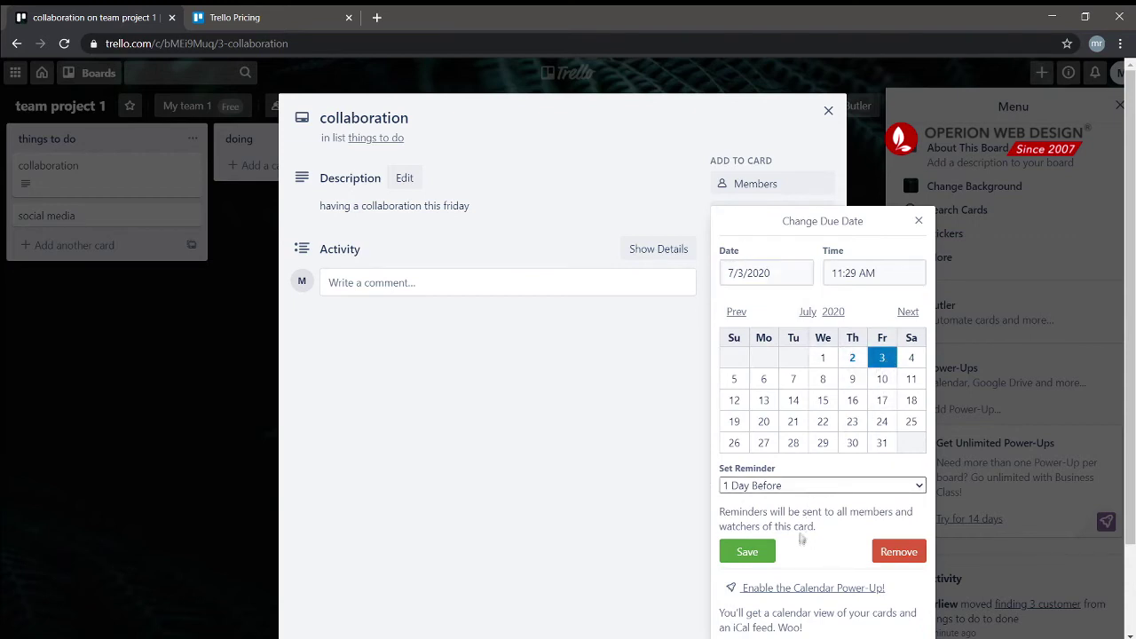
click(843, 374)
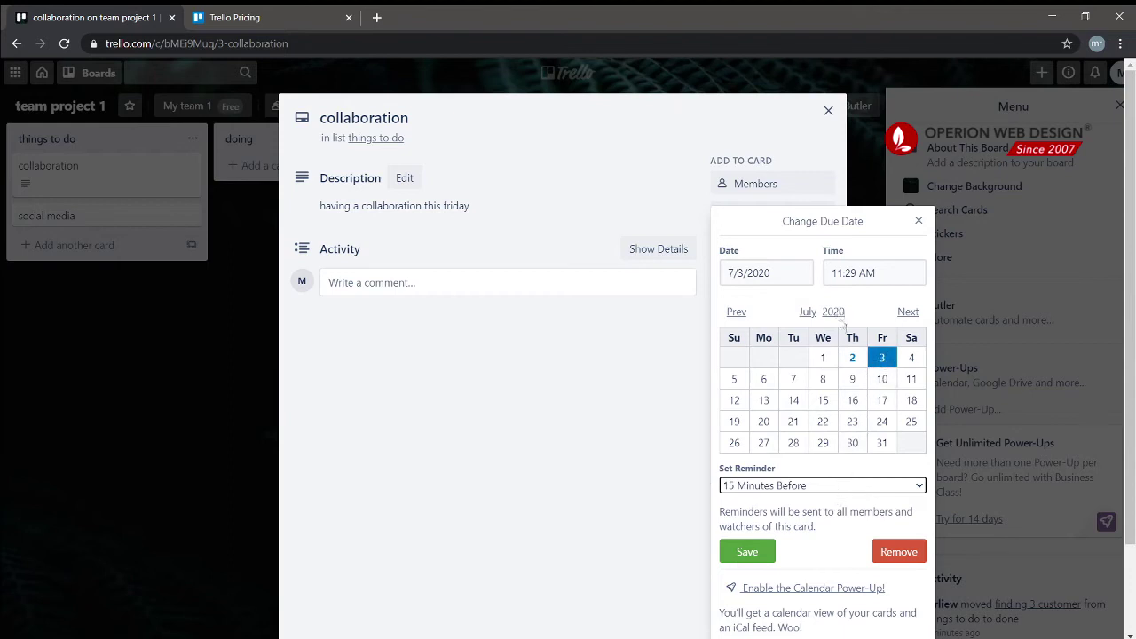
click(877, 277)
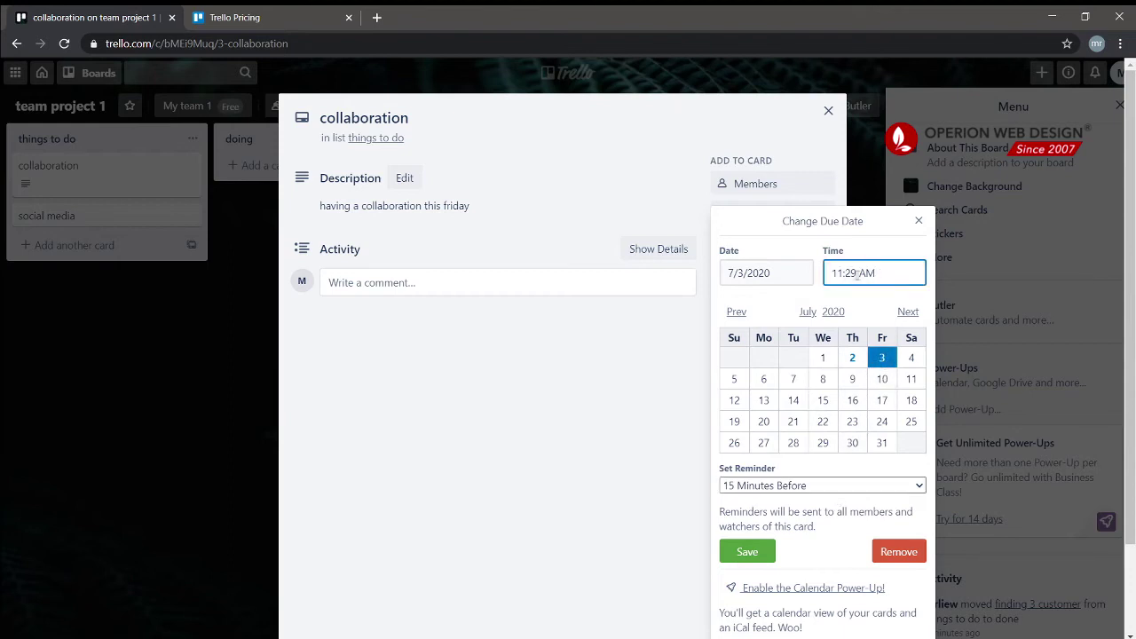
drag(849, 273, 830, 273)
click(877, 273)
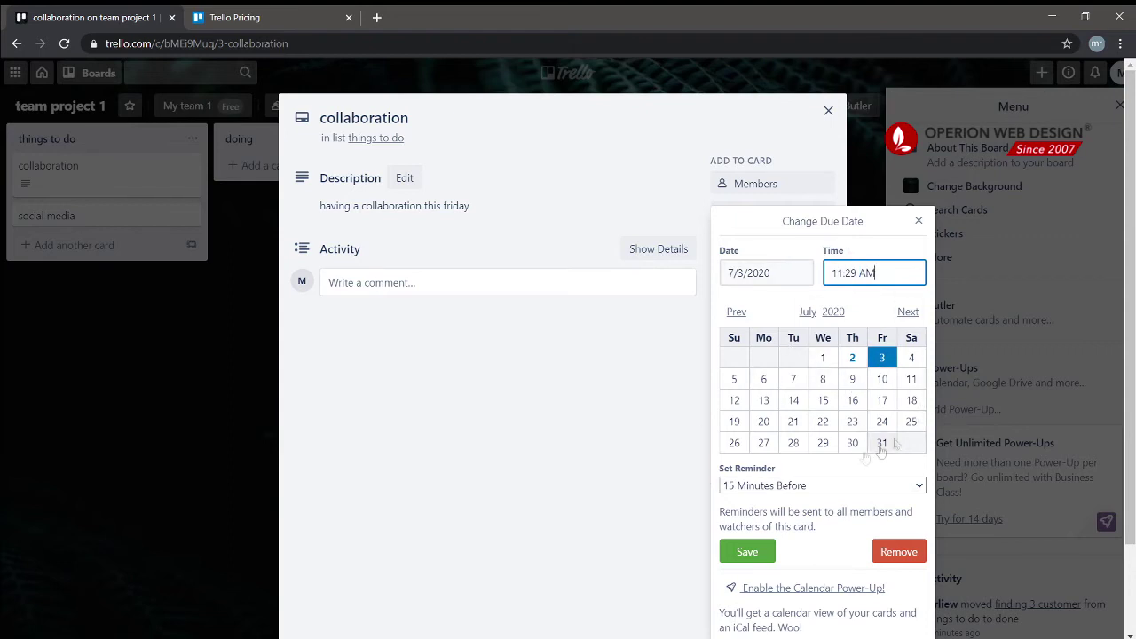
click(765, 554)
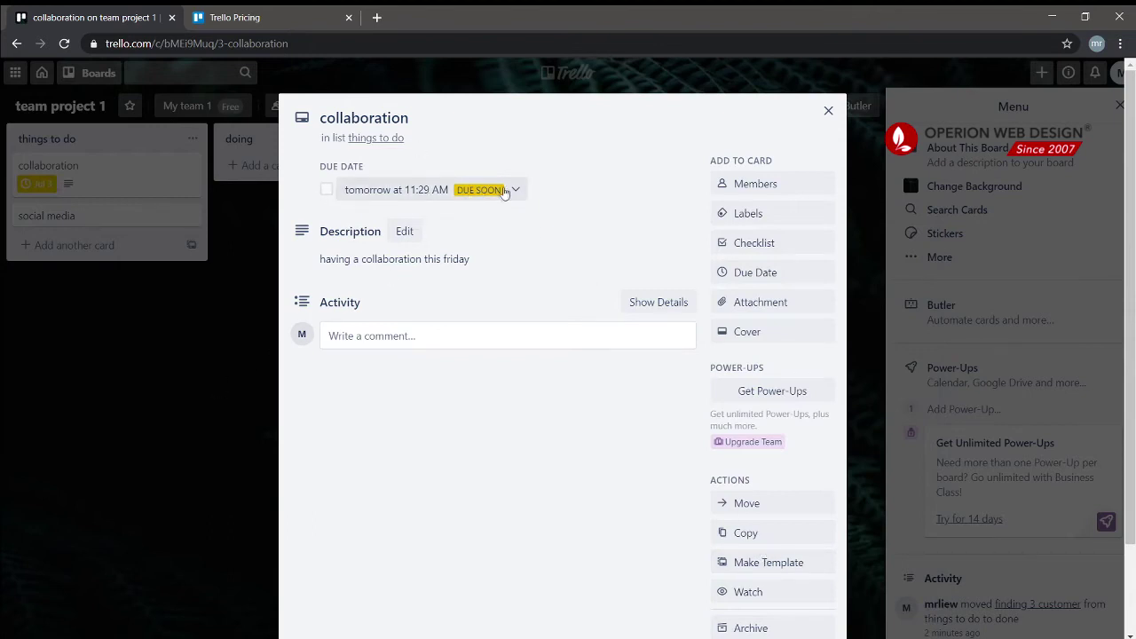
Mark the collaboration card's due date as complete, close the card and move it to the "done" list below "finding 3 customer"
click(63, 184)
click(327, 189)
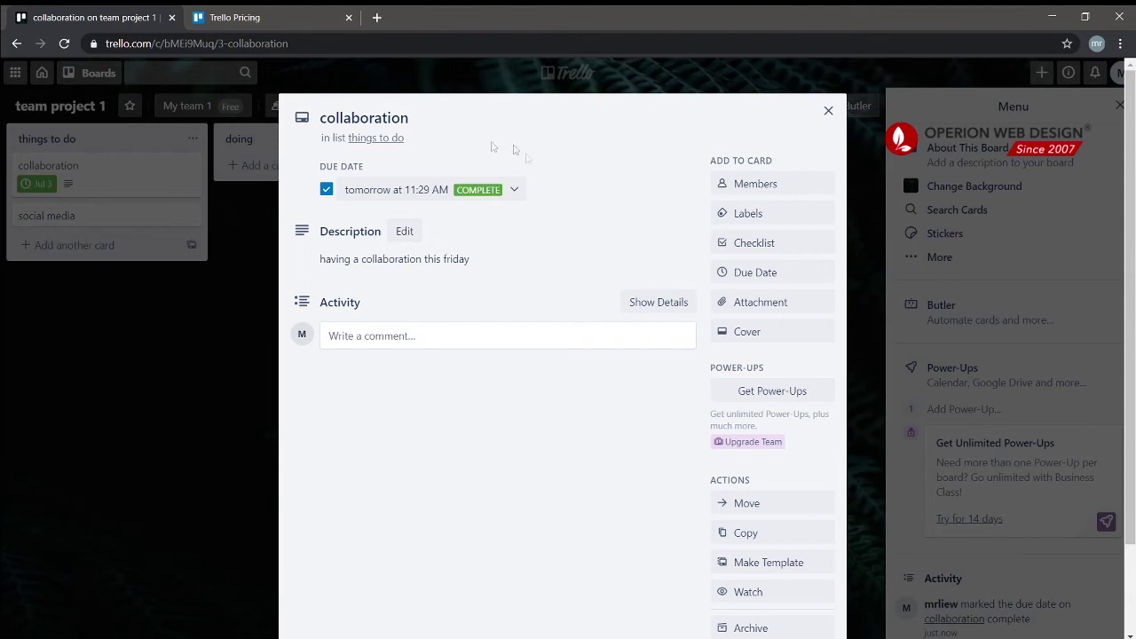
click(271, 298)
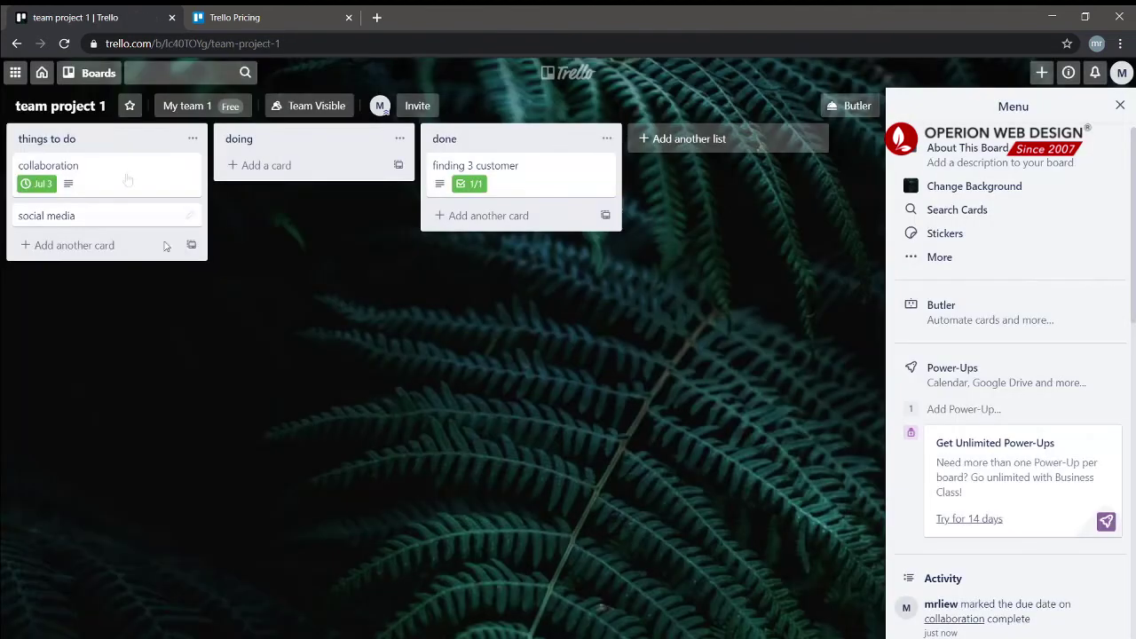
drag(115, 188, 507, 190)
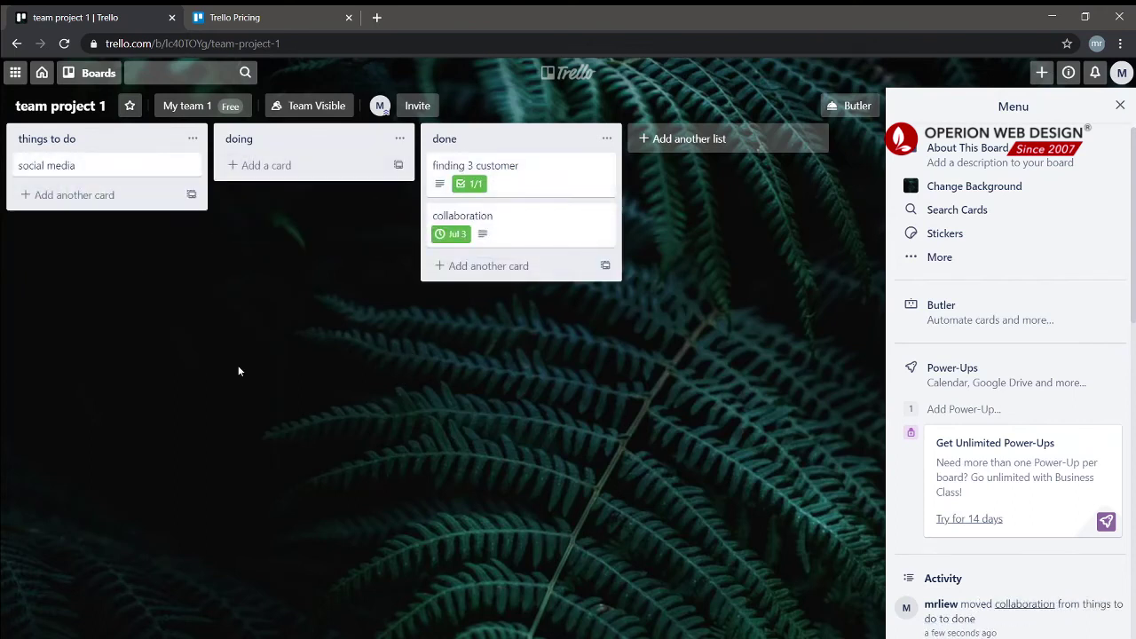
Open the "social media" card and attach the image "Webp.net-resizeimage (4).png" from the computer
click(133, 165)
click(134, 196)
click(120, 164)
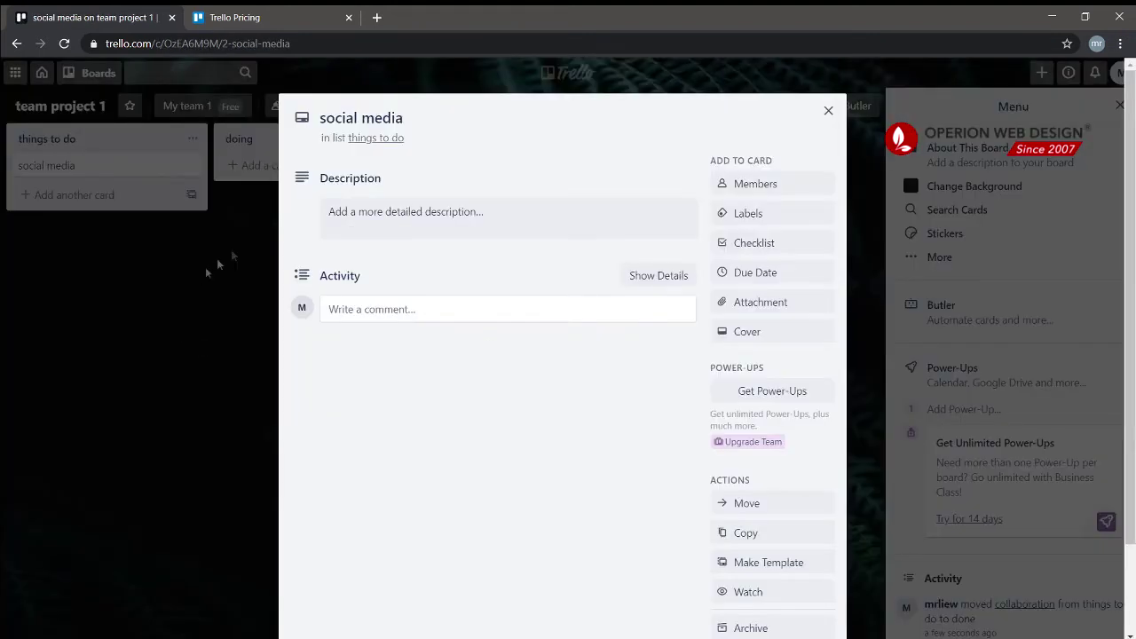
click(761, 302)
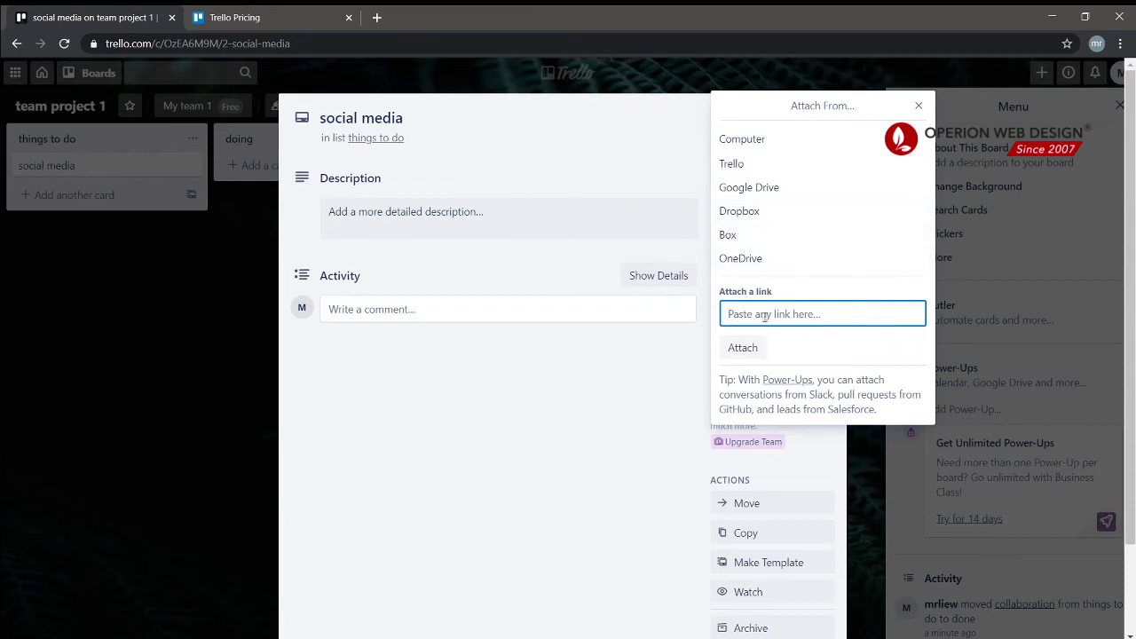
click(771, 142)
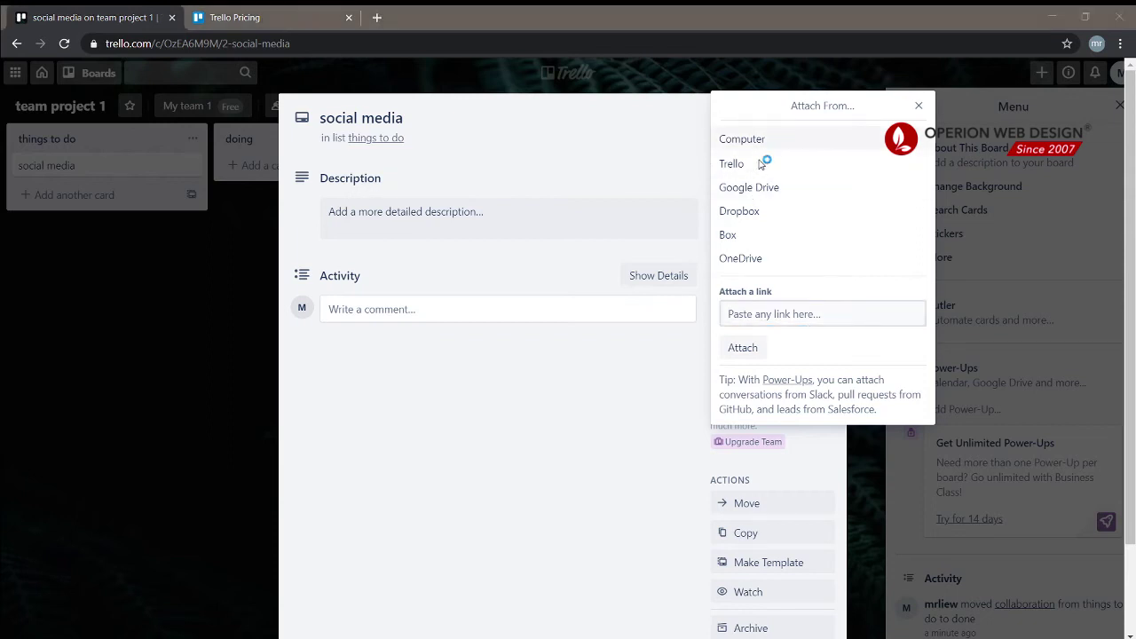
double_click(524, 414)
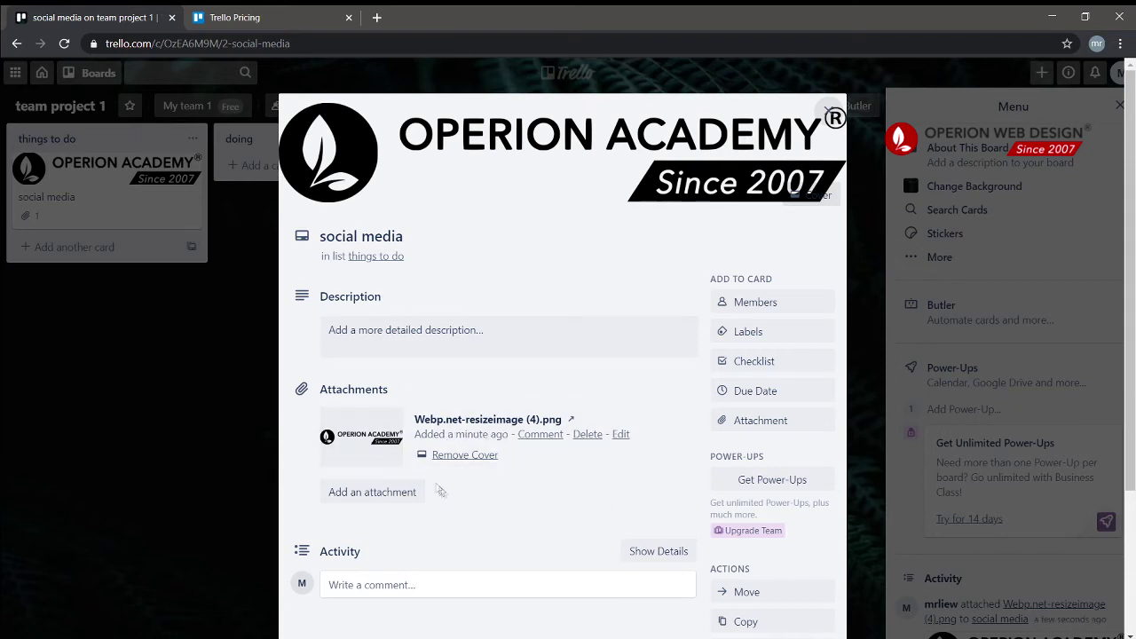
Remove the attached image as the "social media" card's cover, then close and reopen the card
click(449, 456)
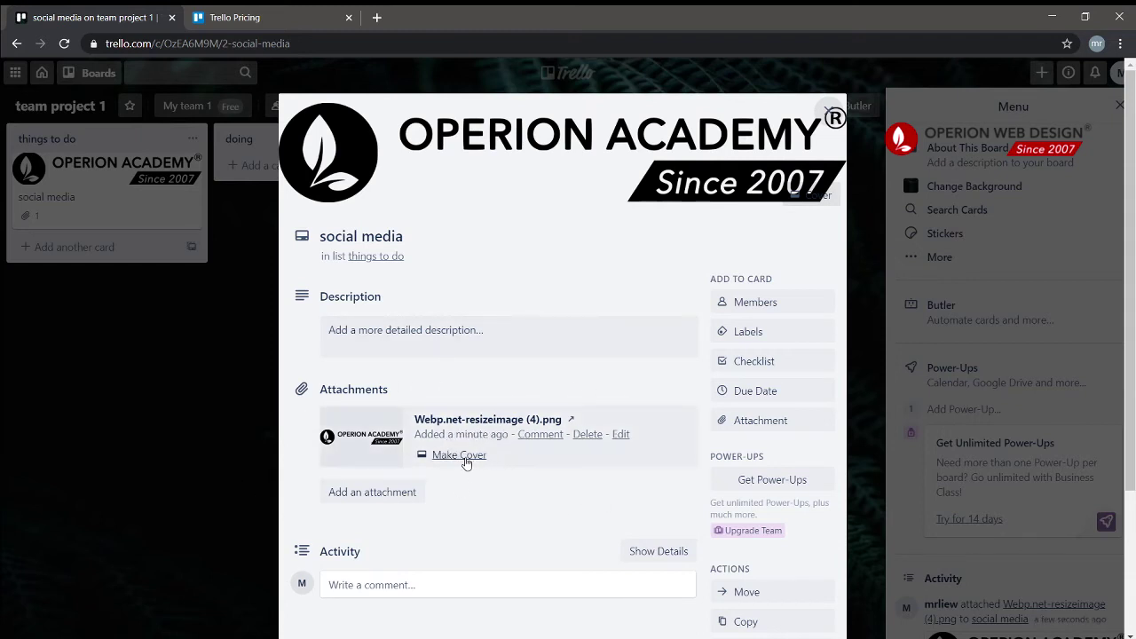
click(183, 411)
click(104, 154)
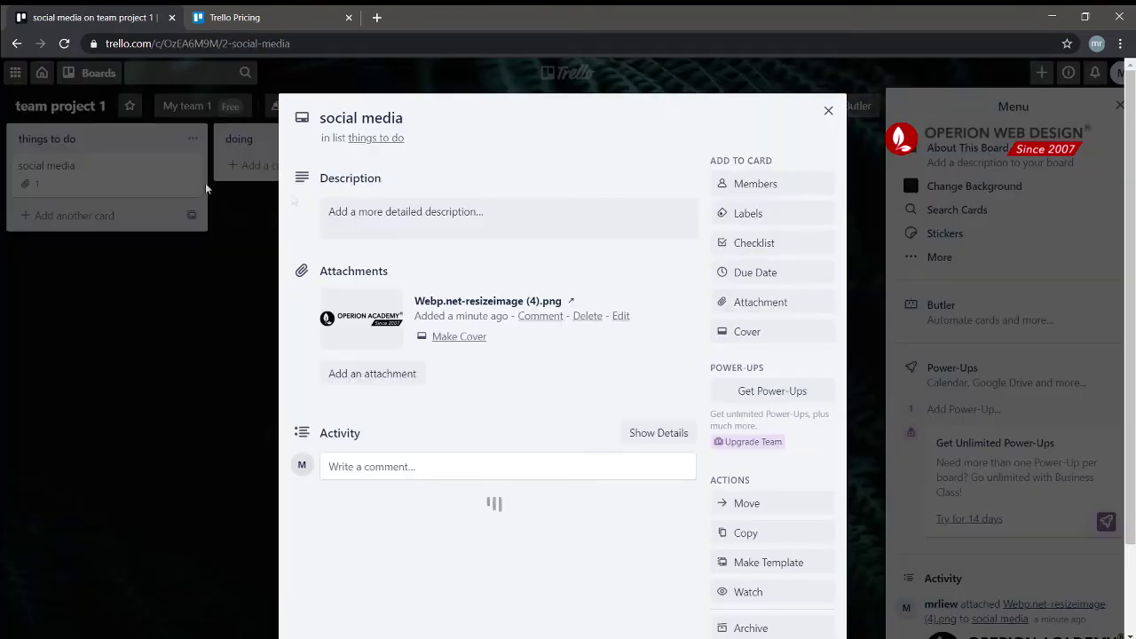
Attach the link of the open YouTube COVID-19 video to the "social media" card as "example video" and close the card
click(750, 302)
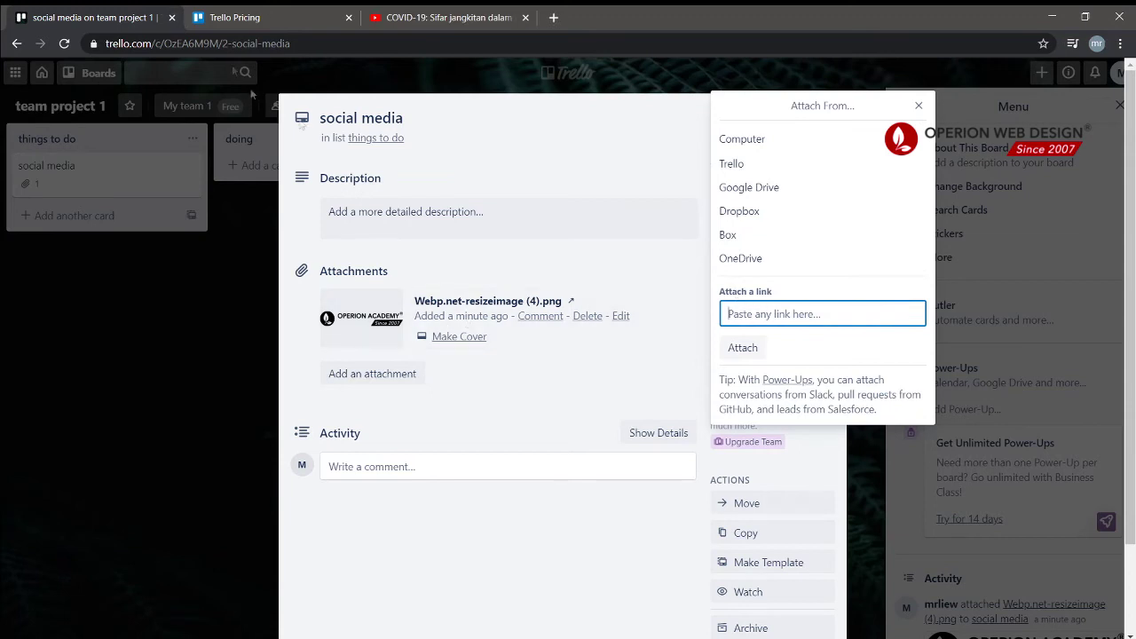
click(426, 20)
click(200, 44)
key(ctrl+c)
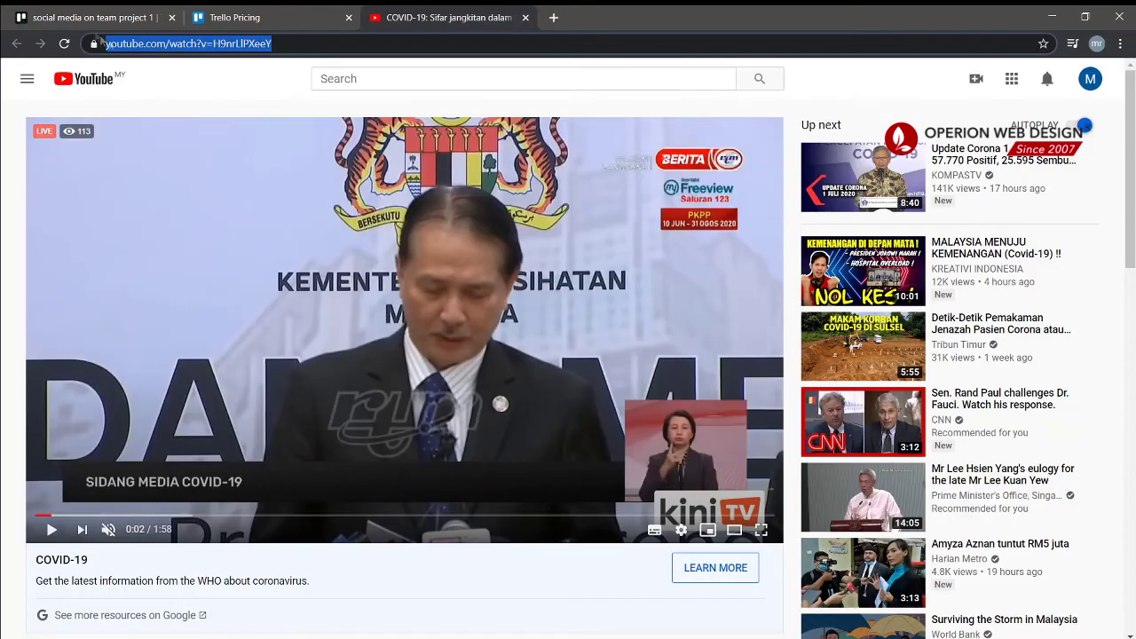
click(62, 9)
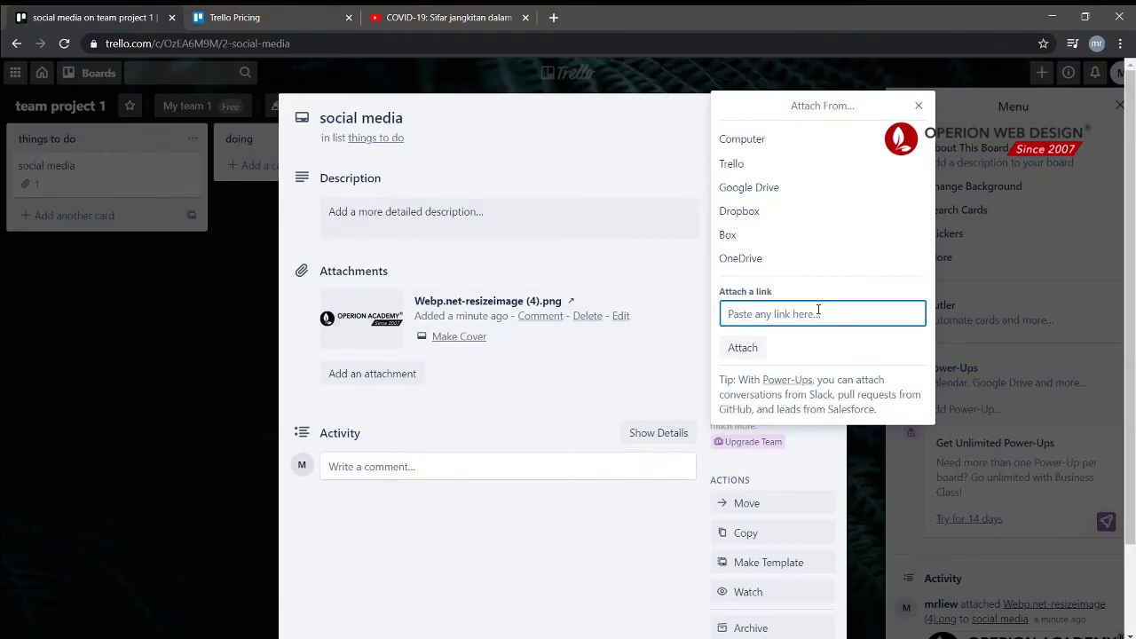
key(ctrl+v)
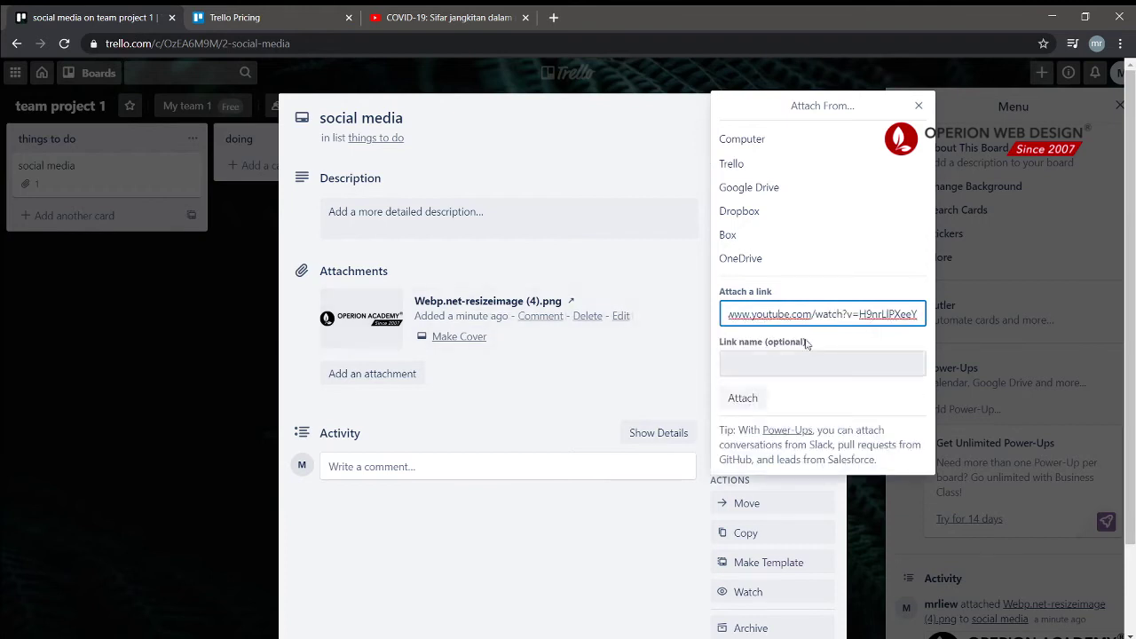
click(783, 372)
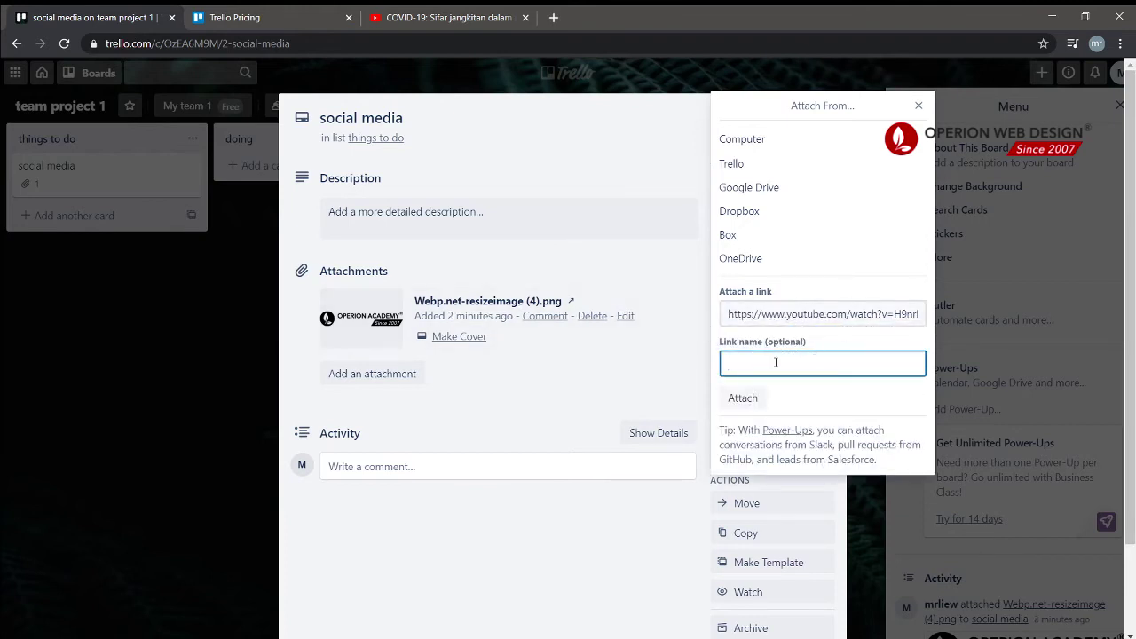
text(example video)
click(743, 399)
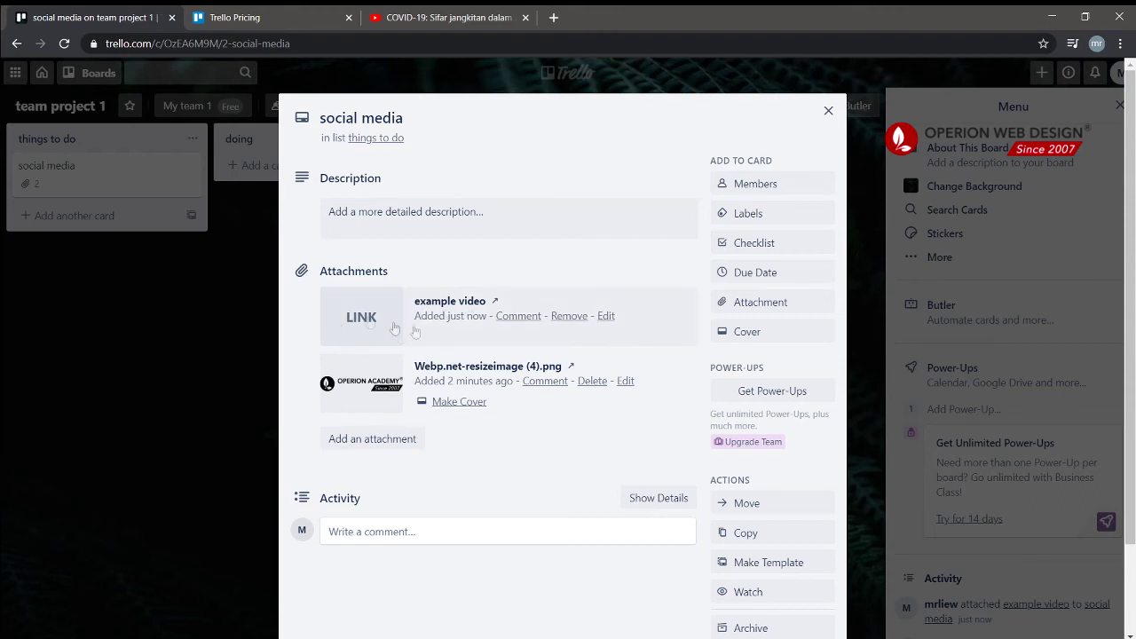
key(Escape)
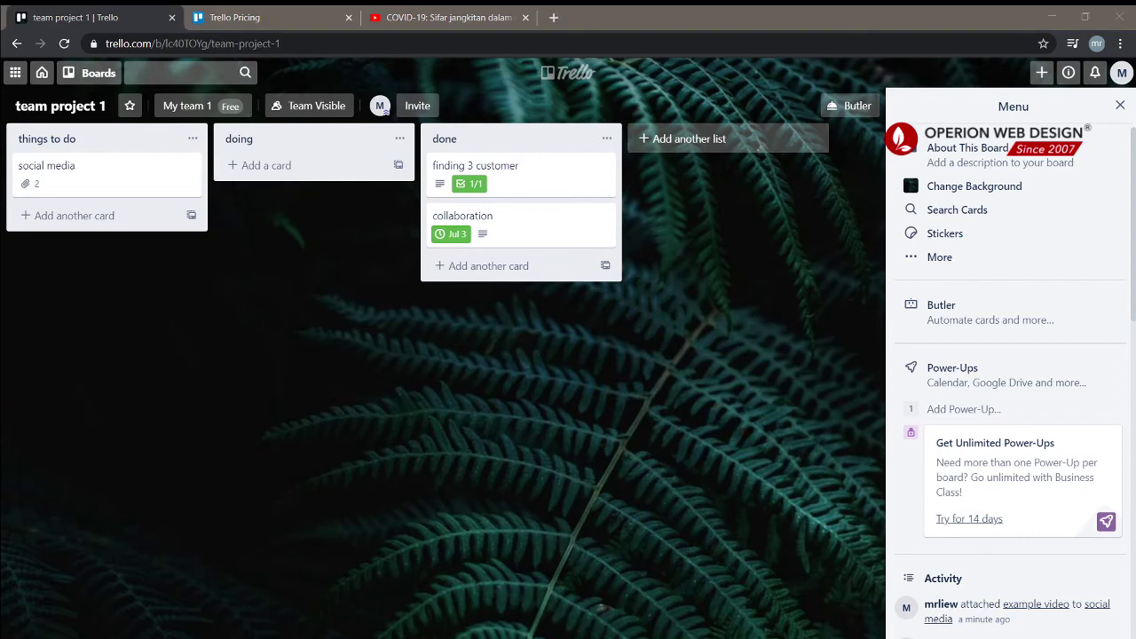
click(59, 240)
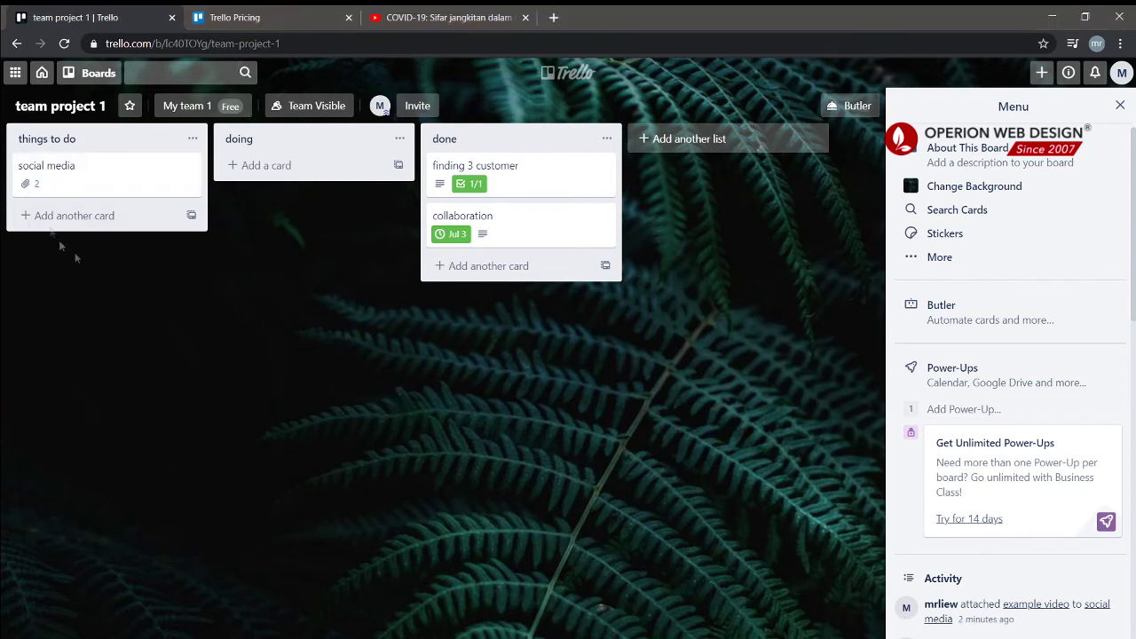
Open the "social media" card, add the green label and name that label "completed"
click(94, 174)
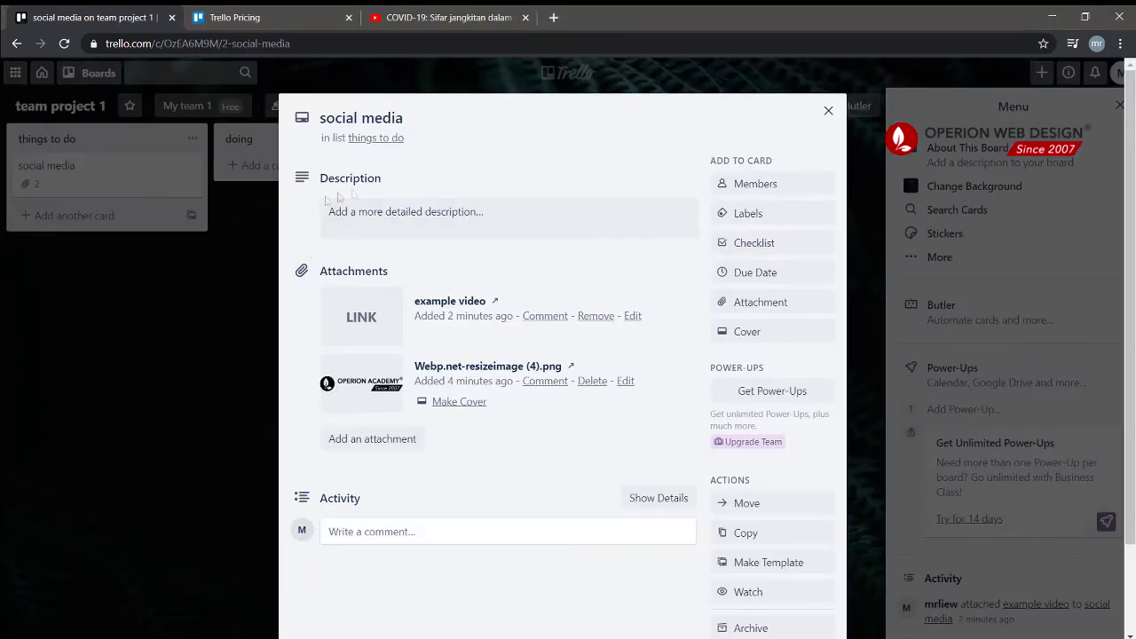
click(754, 215)
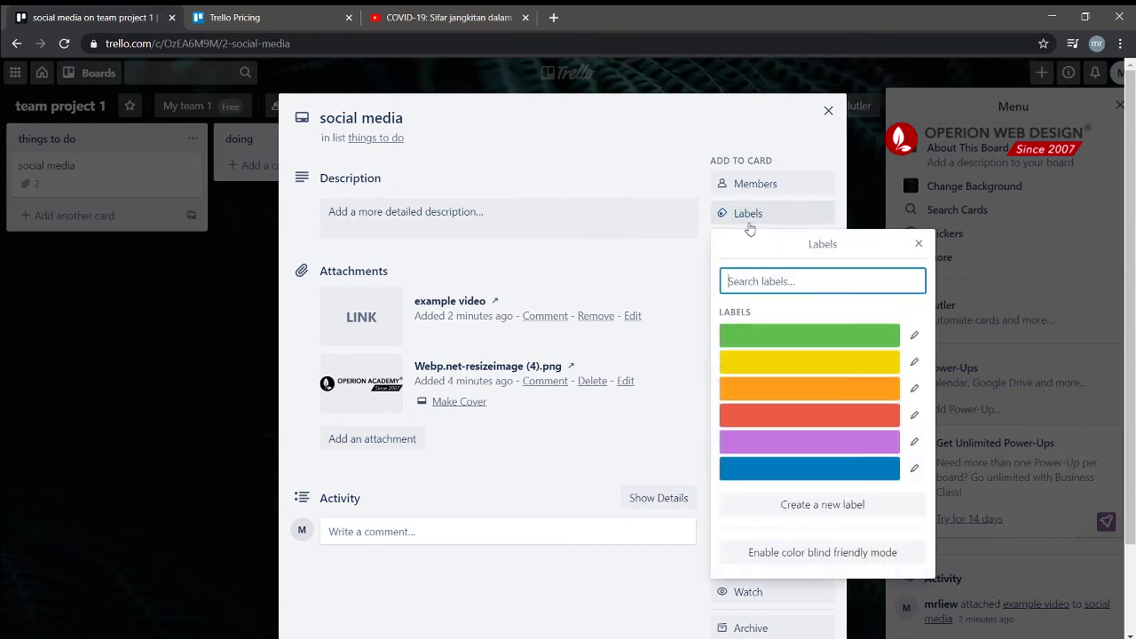
click(799, 335)
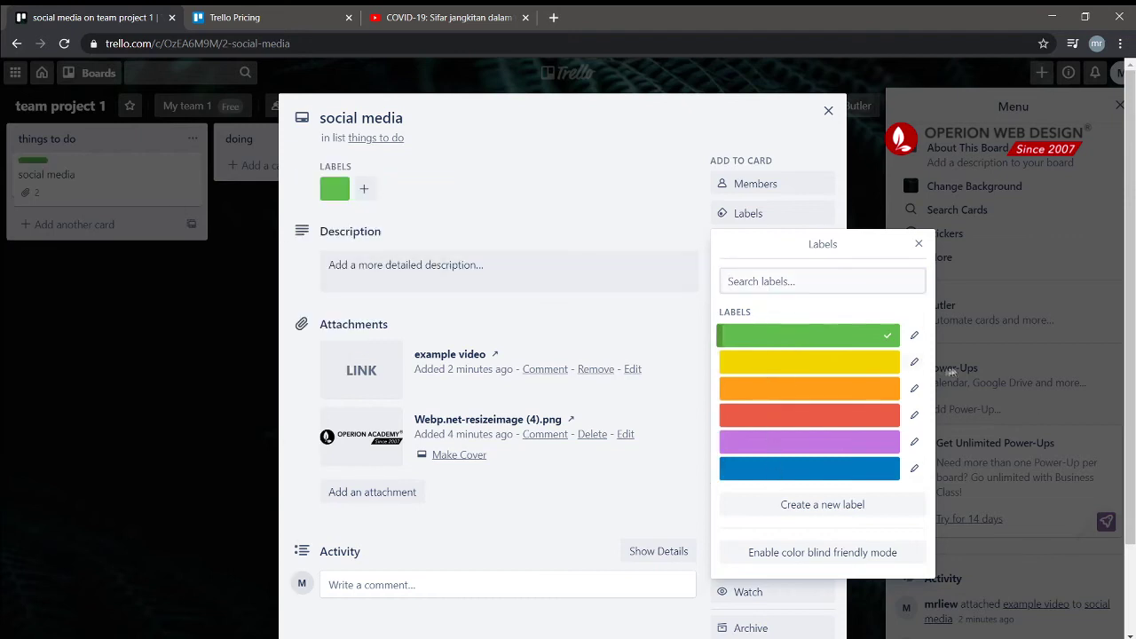
click(915, 335)
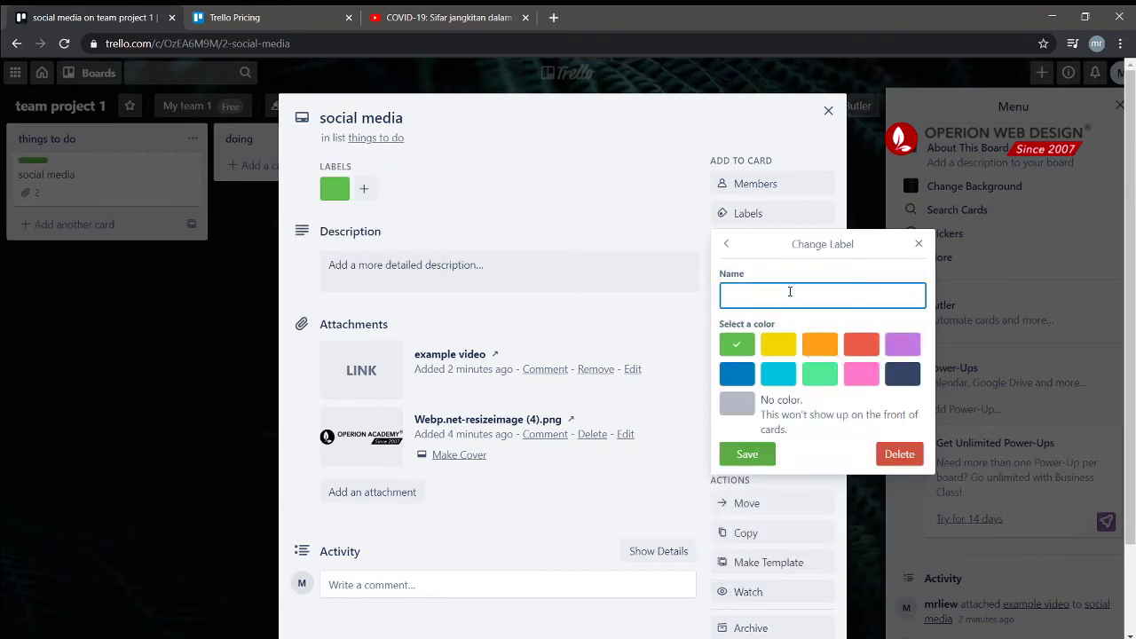
text(completed)
click(747, 454)
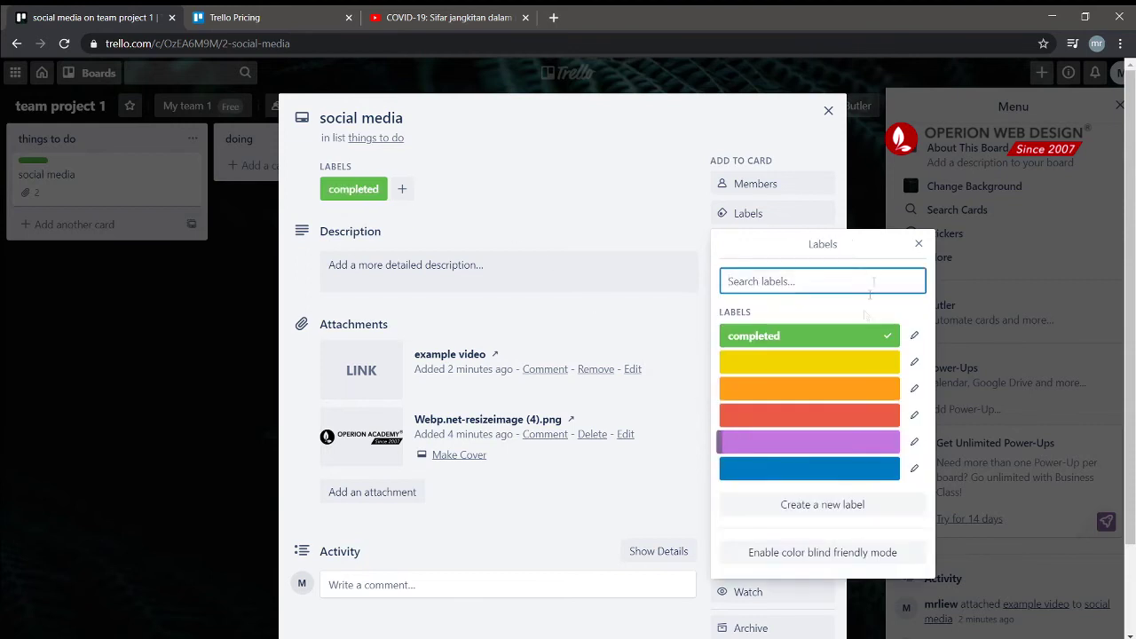
click(919, 244)
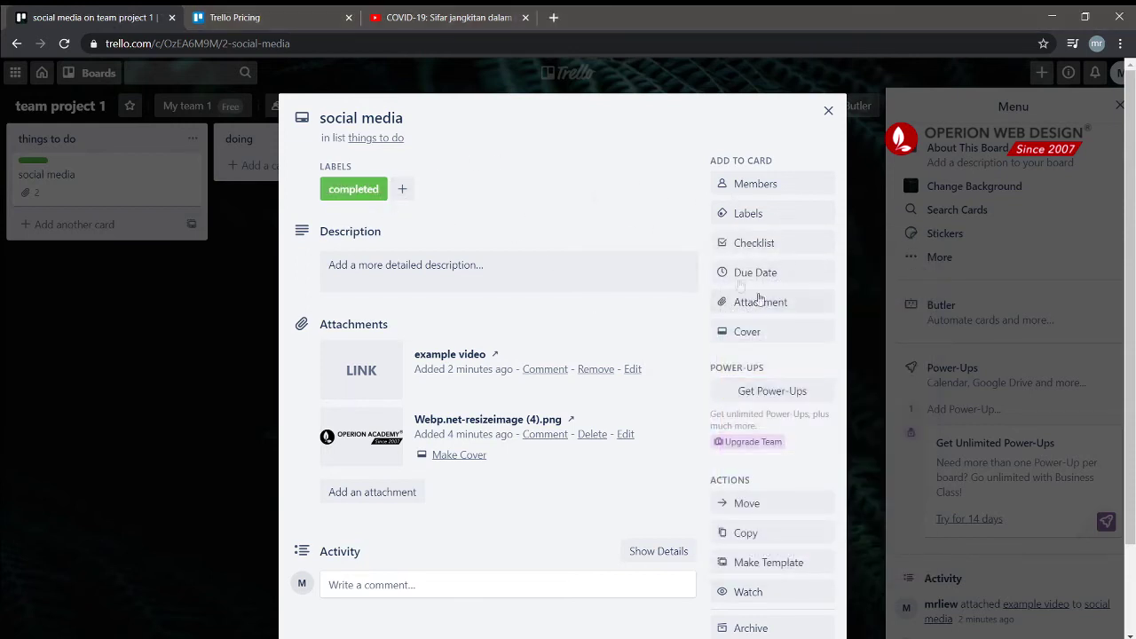
Add the blue and orange labels to the "social media" card and name the orange one "instagram"
click(403, 189)
click(489, 445)
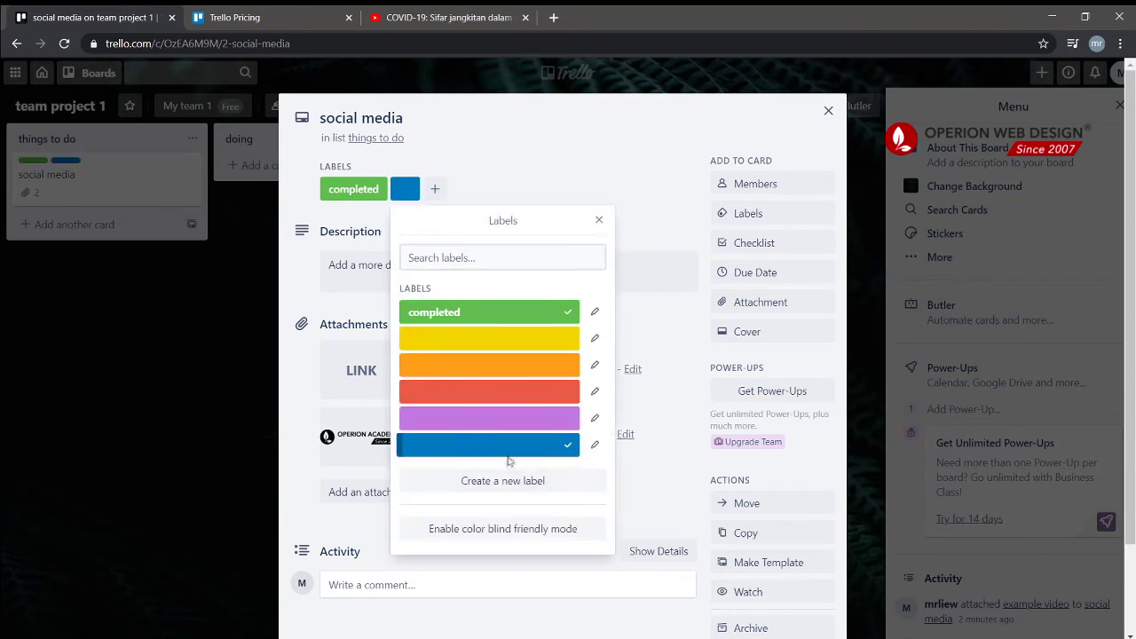
click(479, 368)
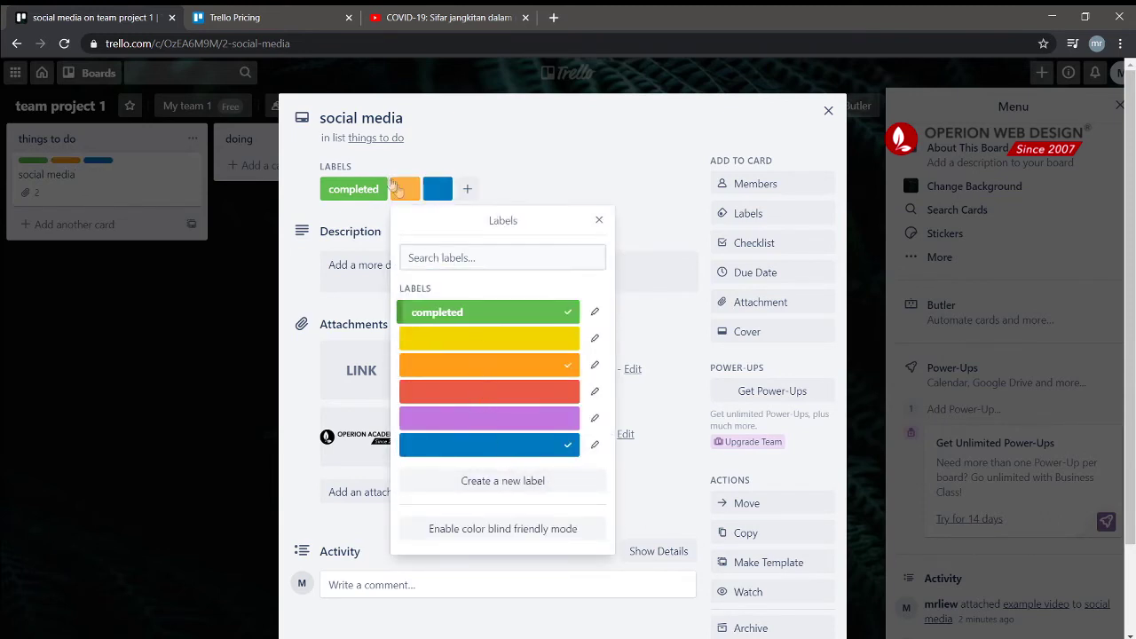
click(594, 365)
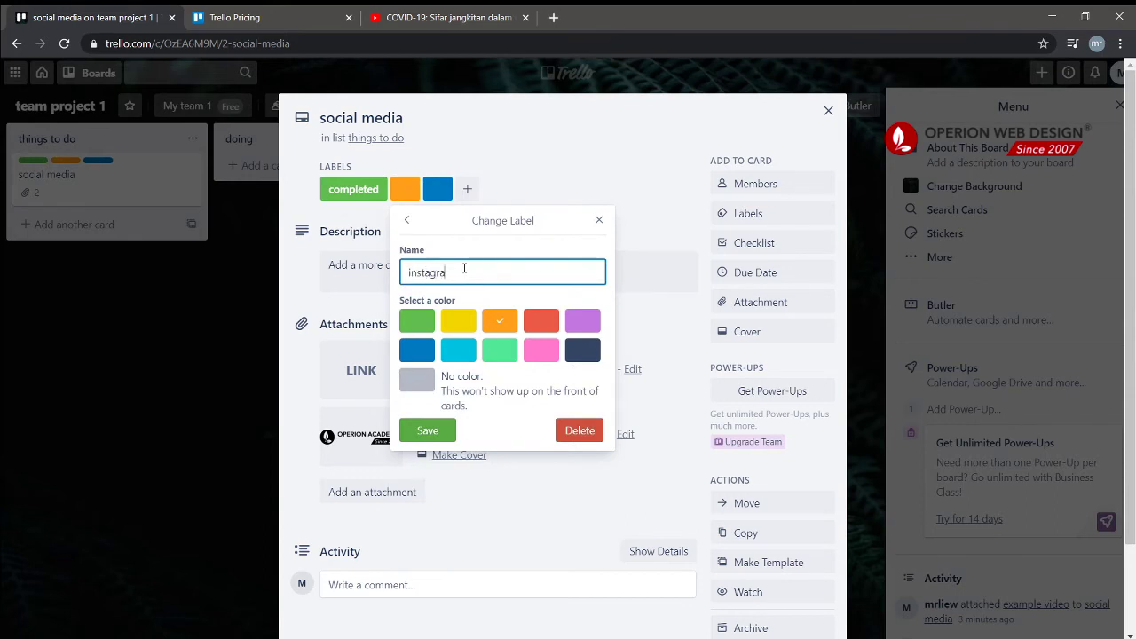
key(Return)
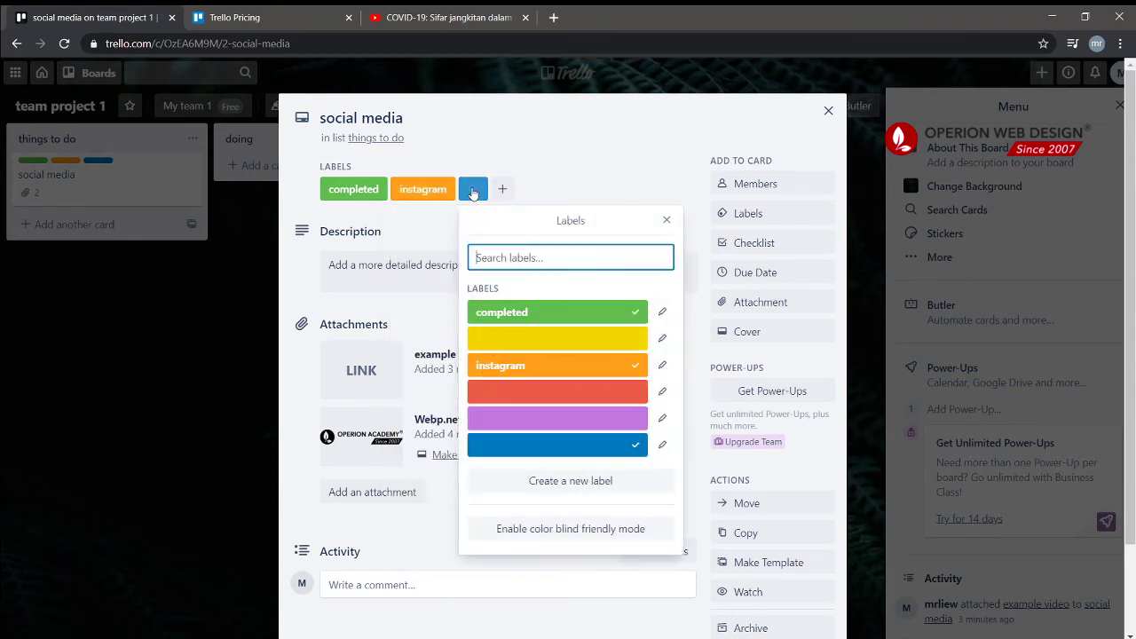
Name the blue label "facebook" and close the "social media" card
click(662, 445)
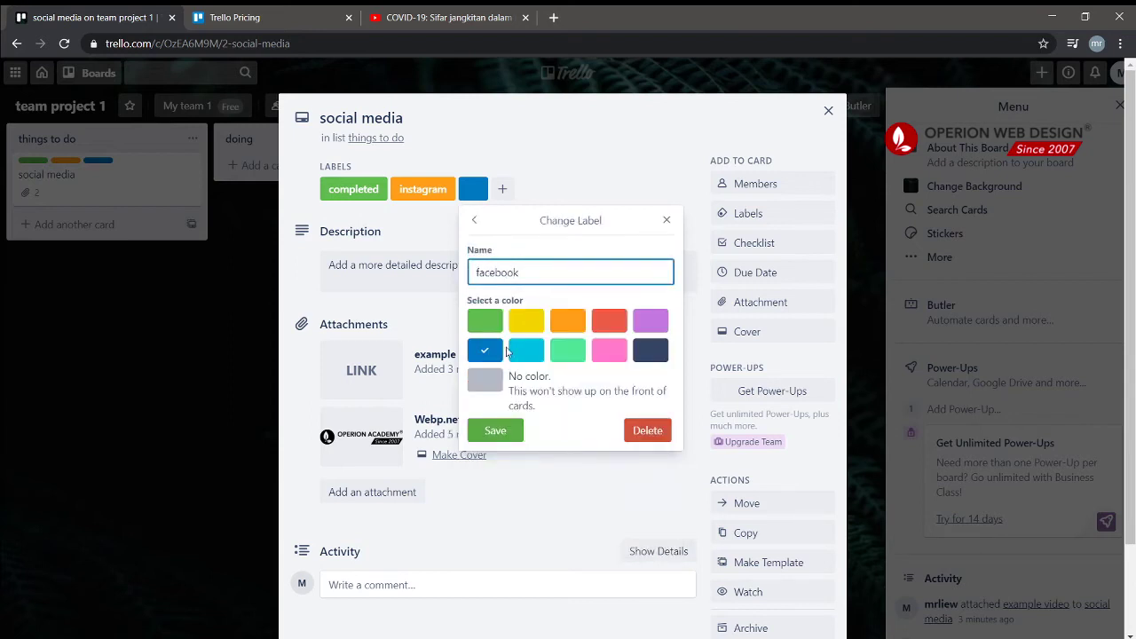
click(496, 431)
click(627, 177)
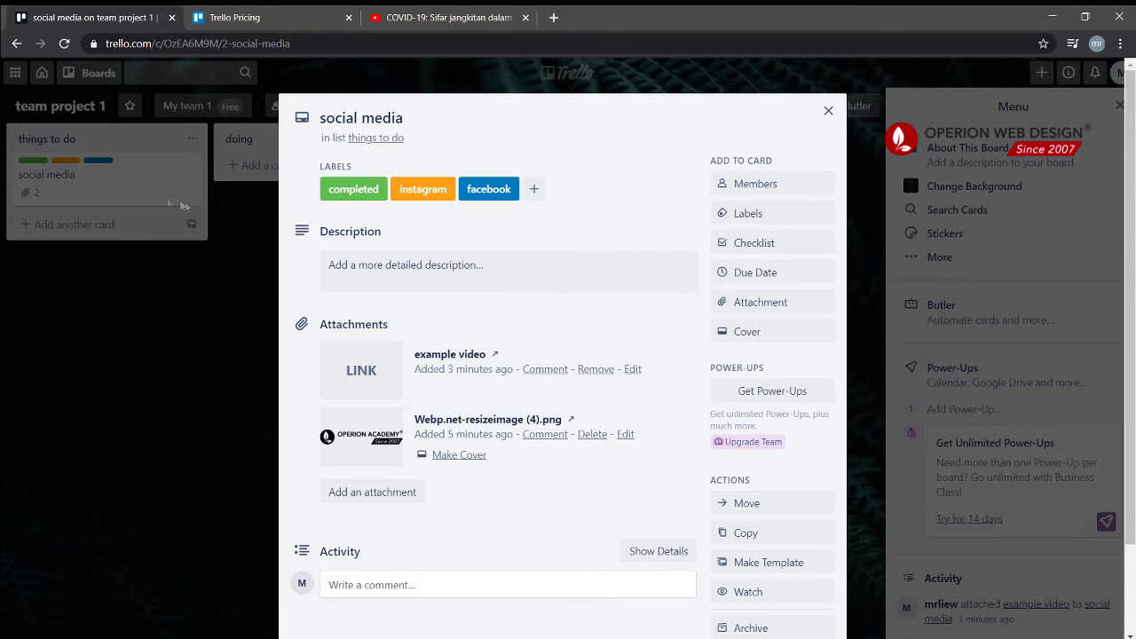
click(183, 309)
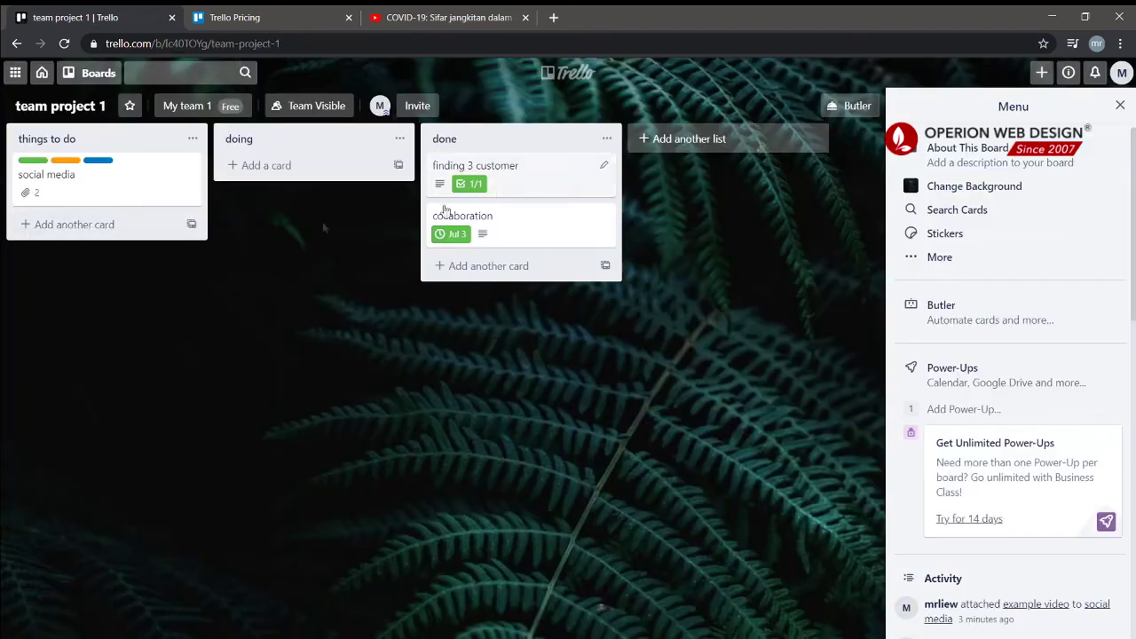
Expand the colored labels on the board's card front so they show their names
click(33, 162)
click(36, 163)
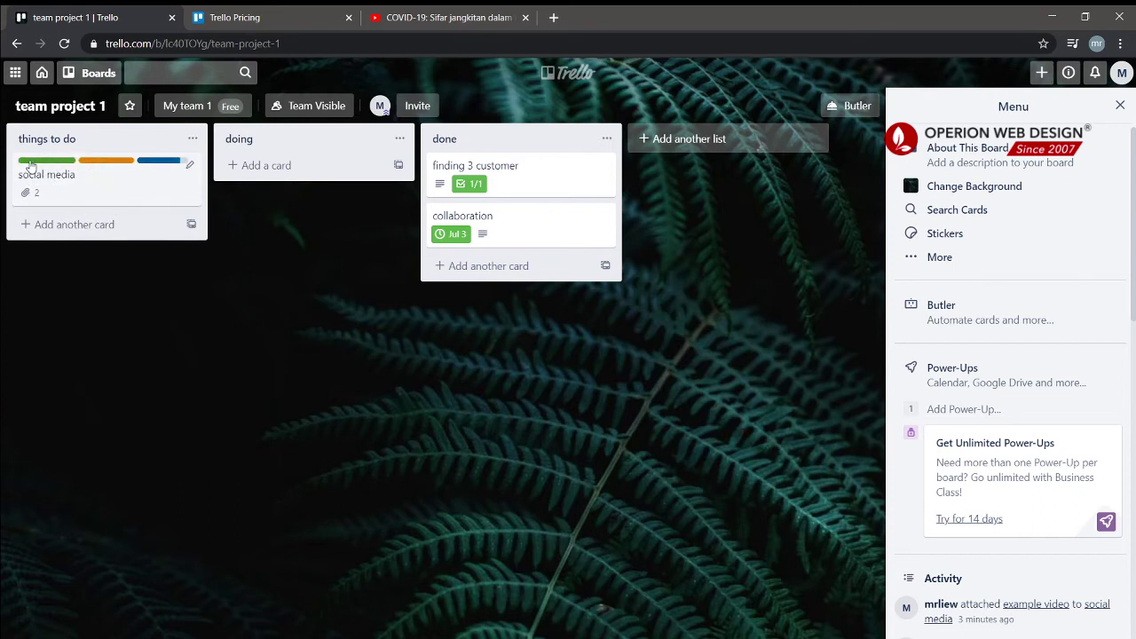
click(43, 161)
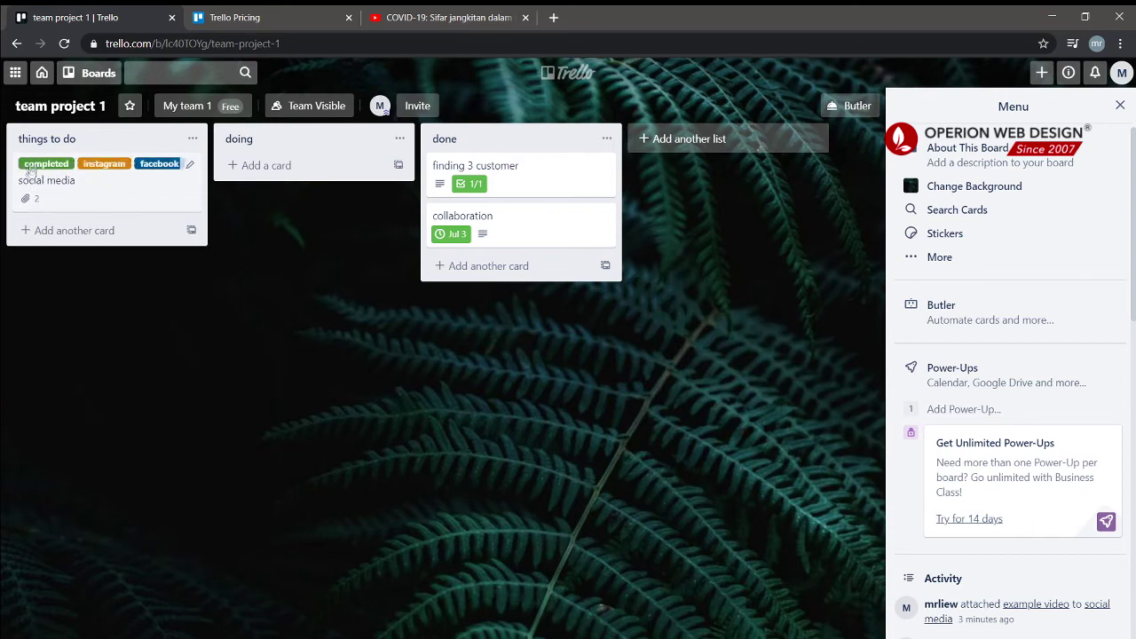
Remove the "facebook" label from the "social media" card and close the card
click(127, 175)
click(533, 188)
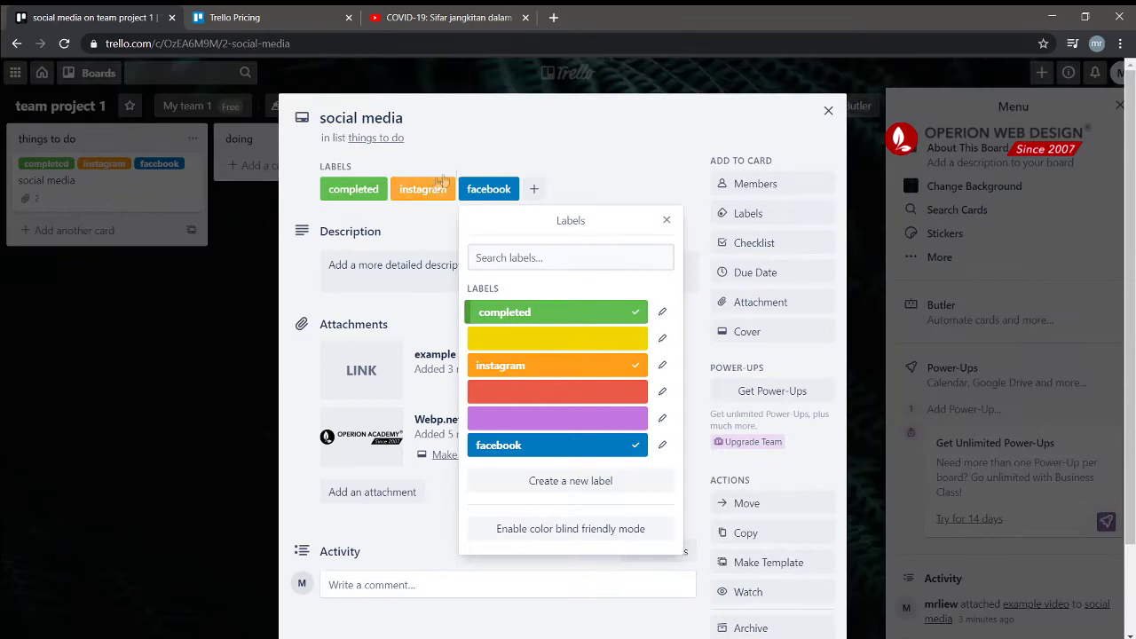
click(625, 450)
click(594, 151)
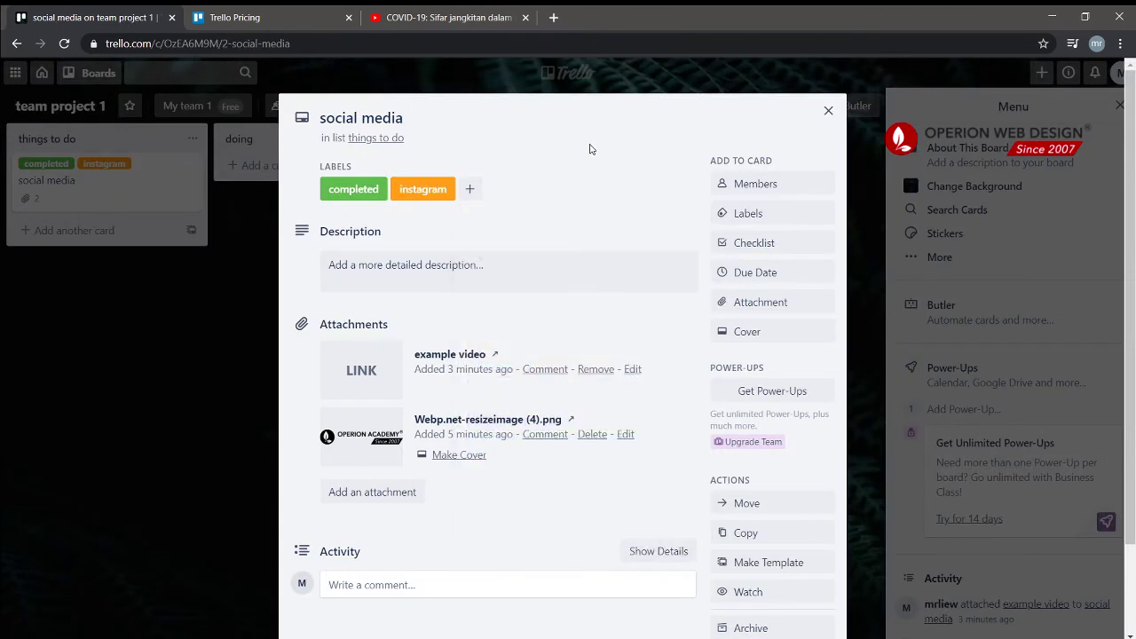
click(828, 110)
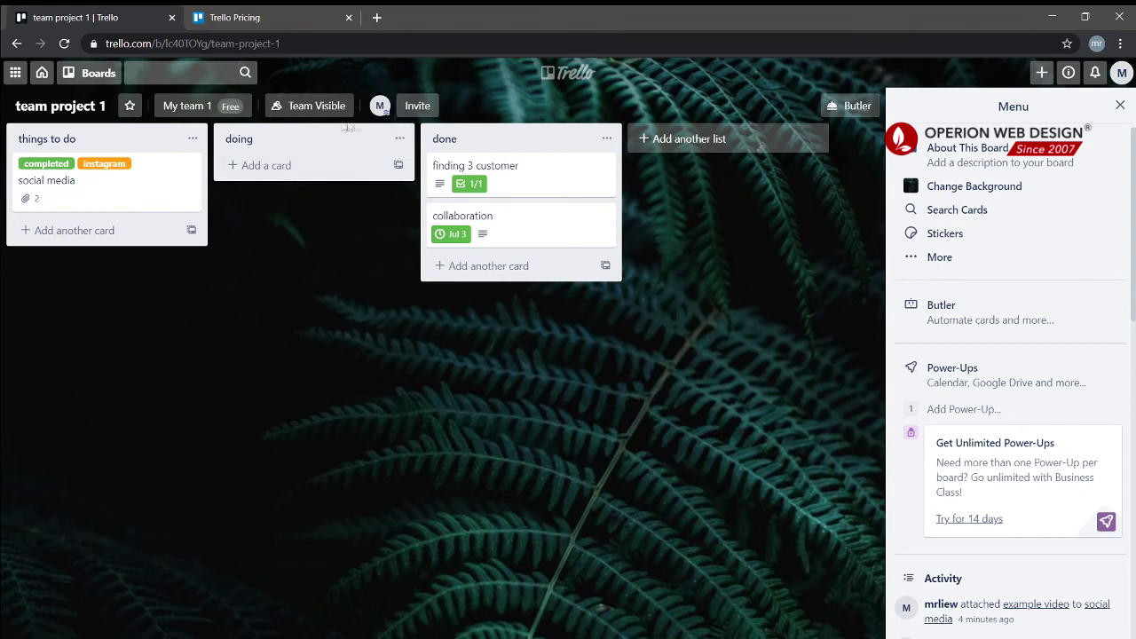
Search for "bot" among the users to invite, choose "android bot" and send the invitation to the board
click(418, 105)
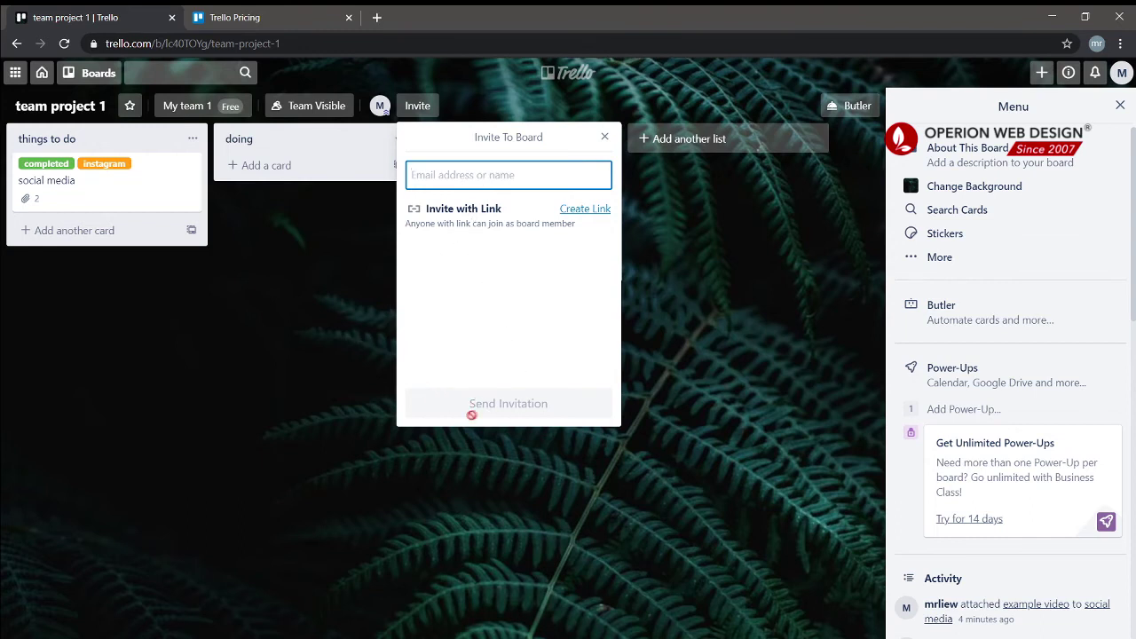
text(bot)
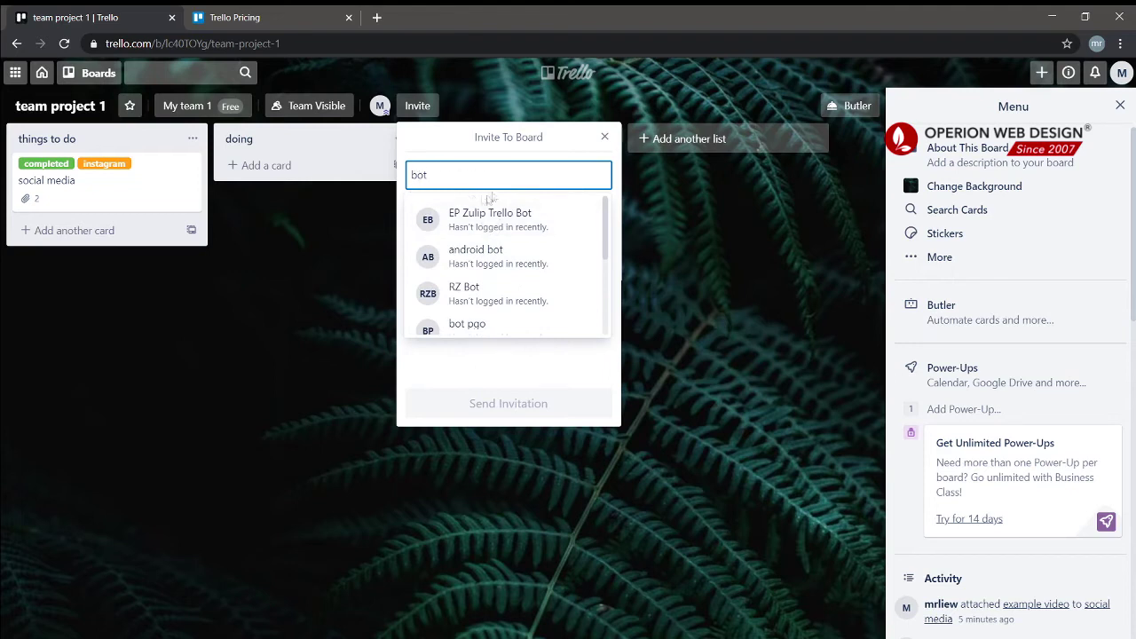
click(473, 261)
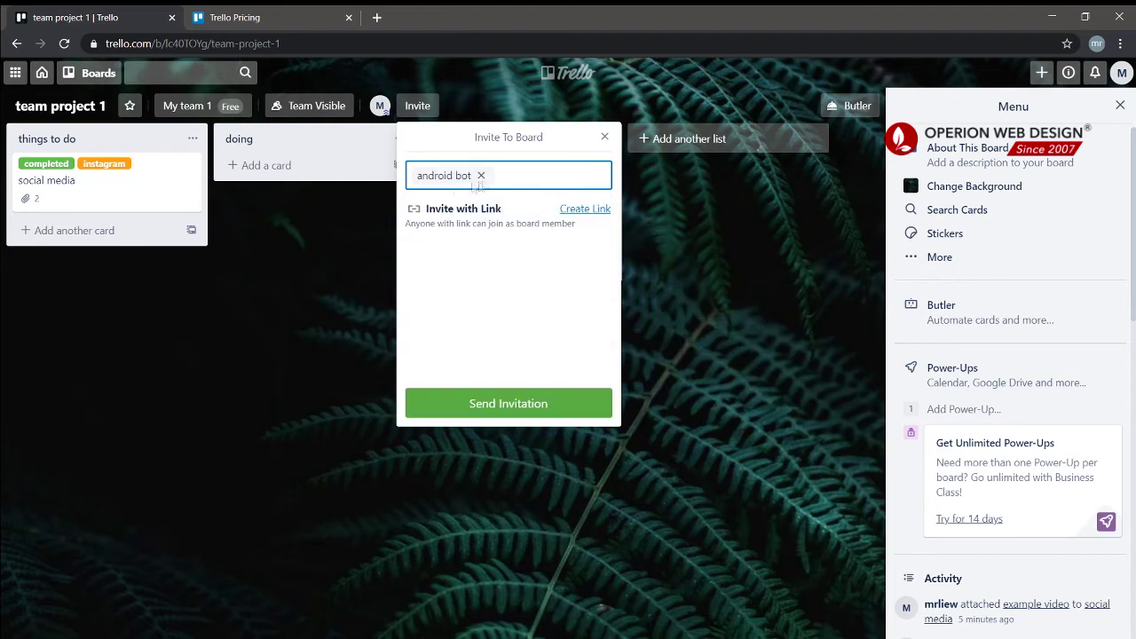
click(502, 404)
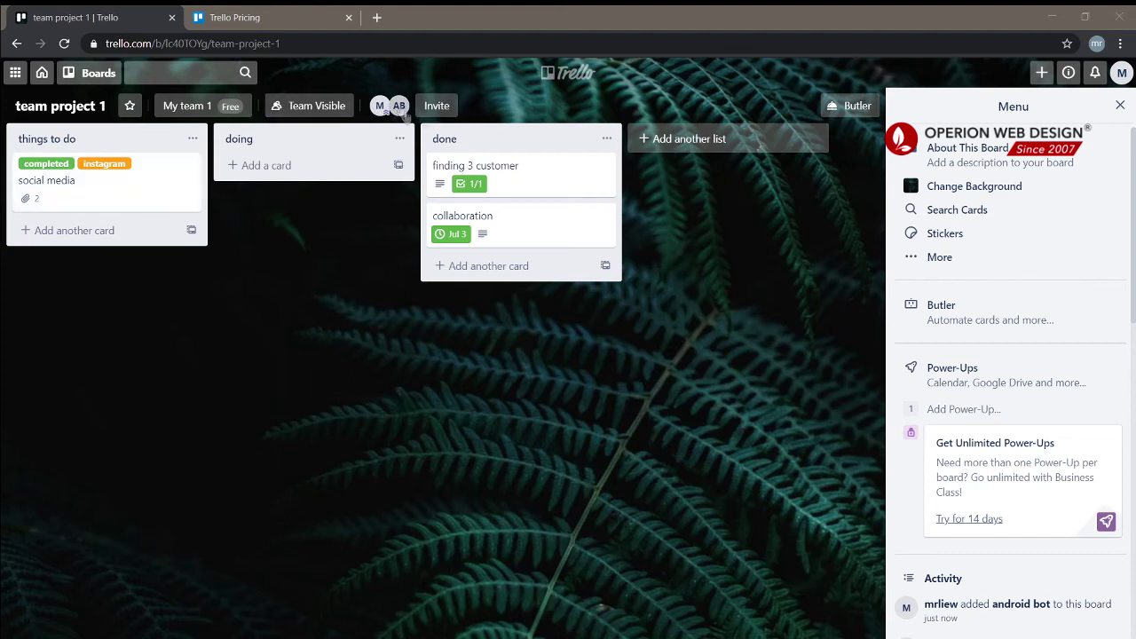
Assign the board member "android bot" to the "social media" card and close the card
click(131, 181)
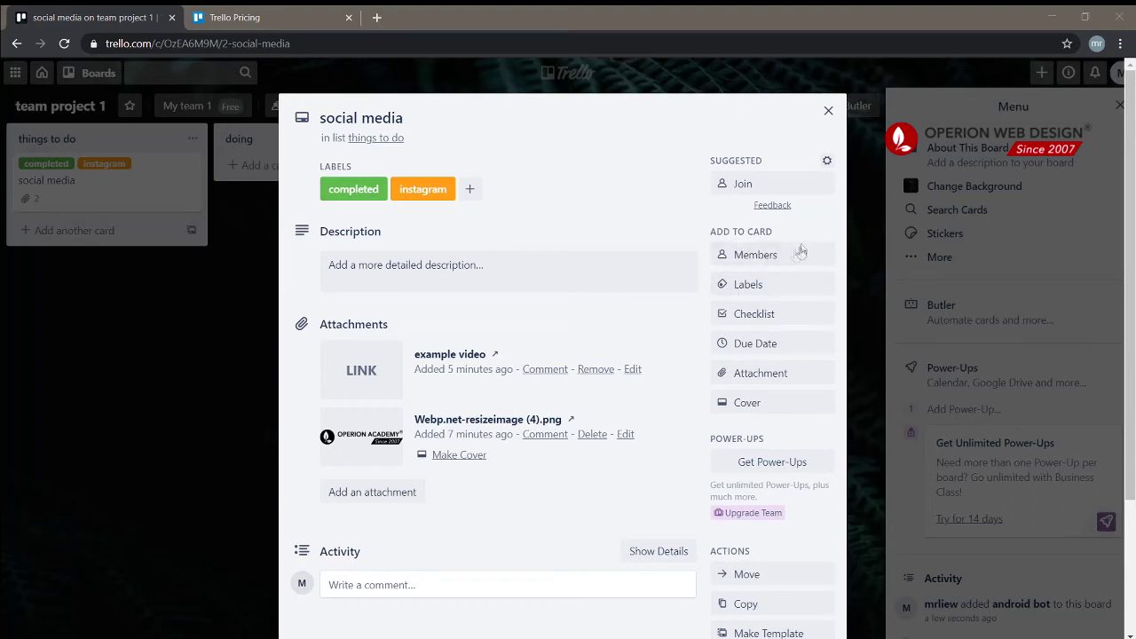
click(748, 258)
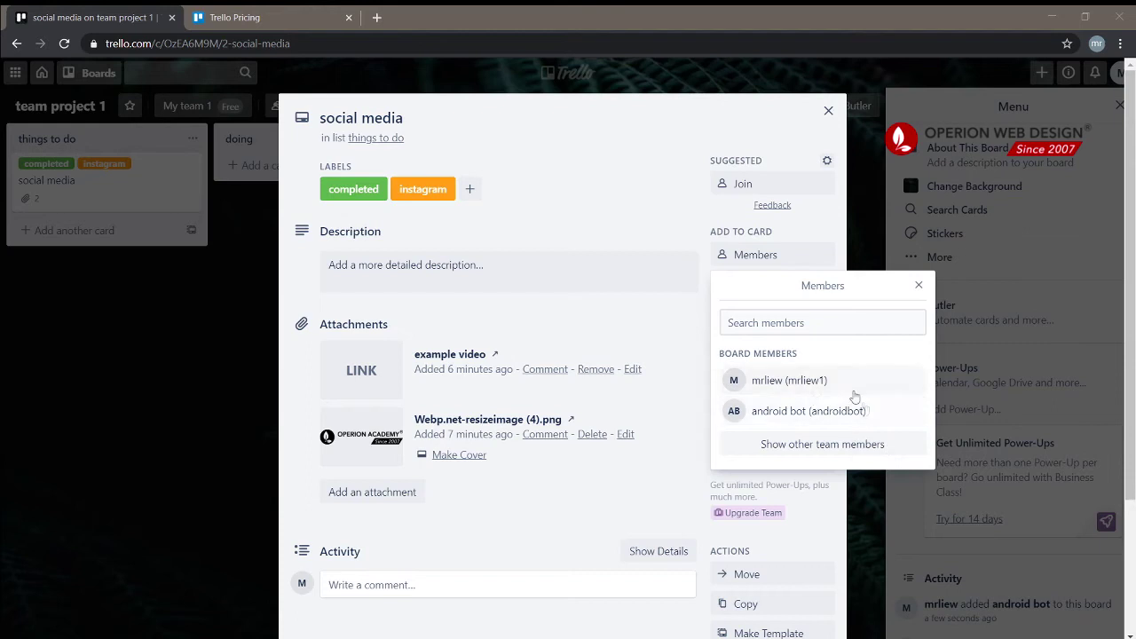
click(805, 411)
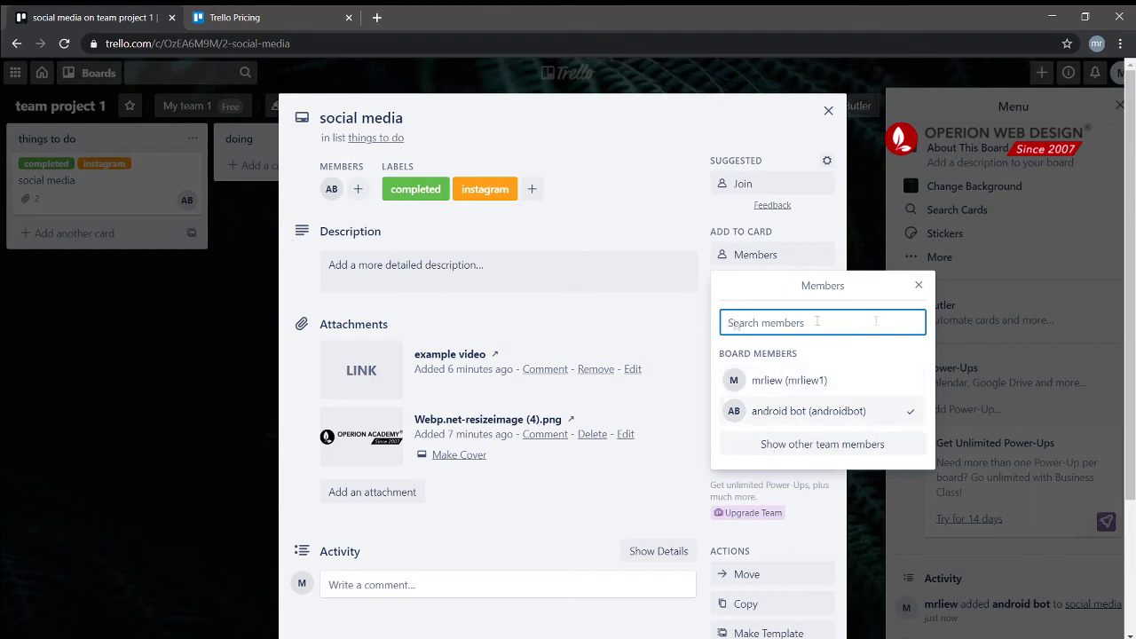
click(917, 286)
click(829, 110)
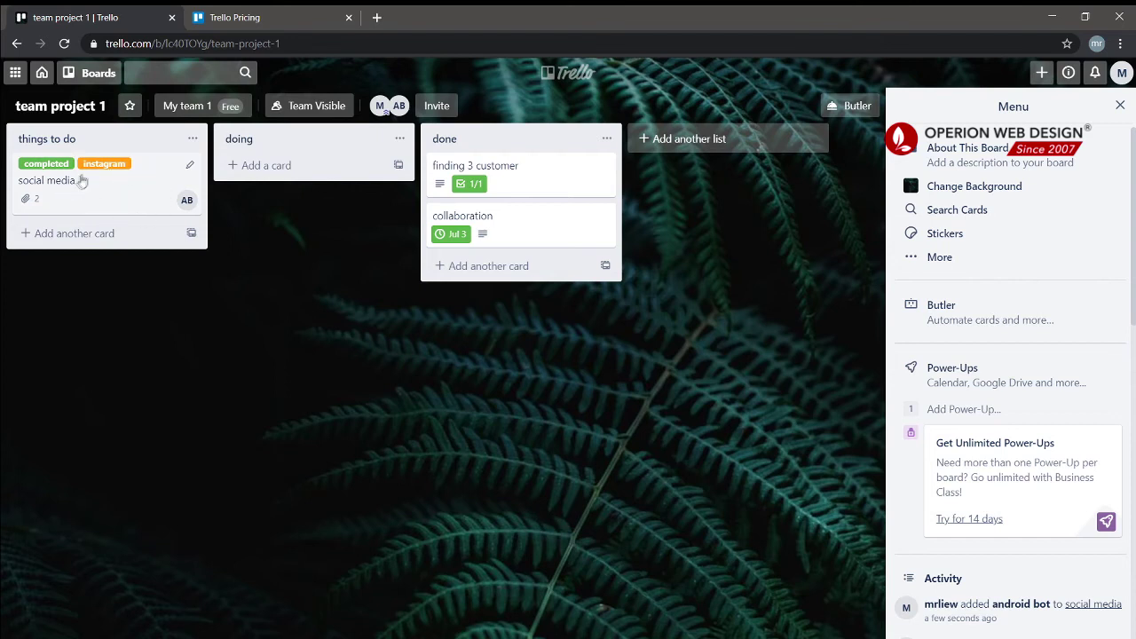
Save the description "hello" on the "social media" card and close the card
click(102, 195)
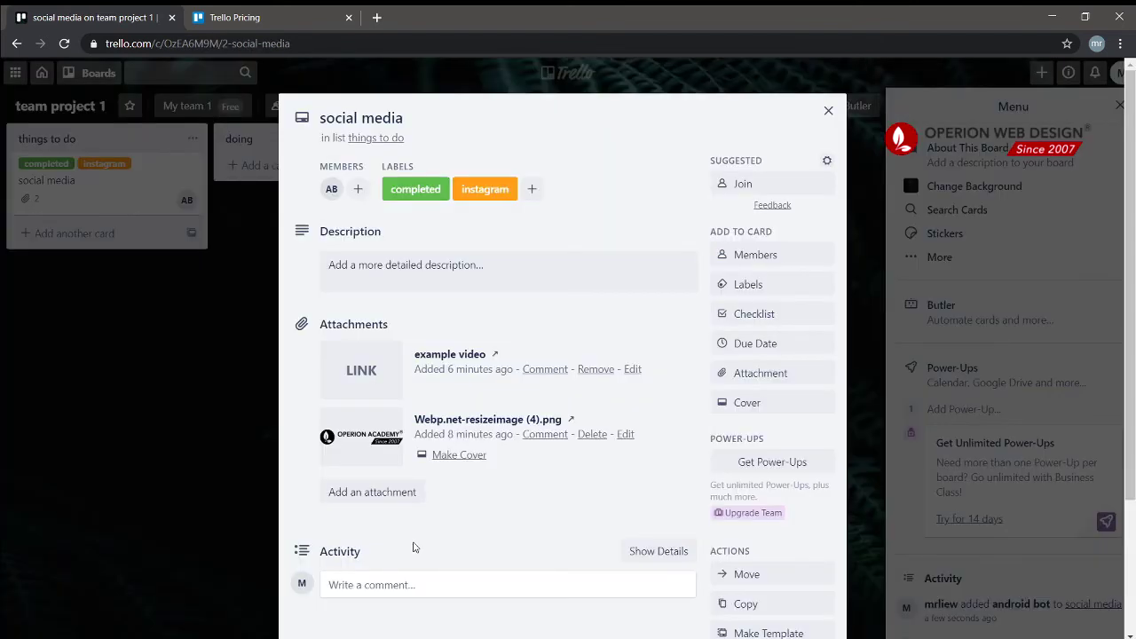
click(444, 280)
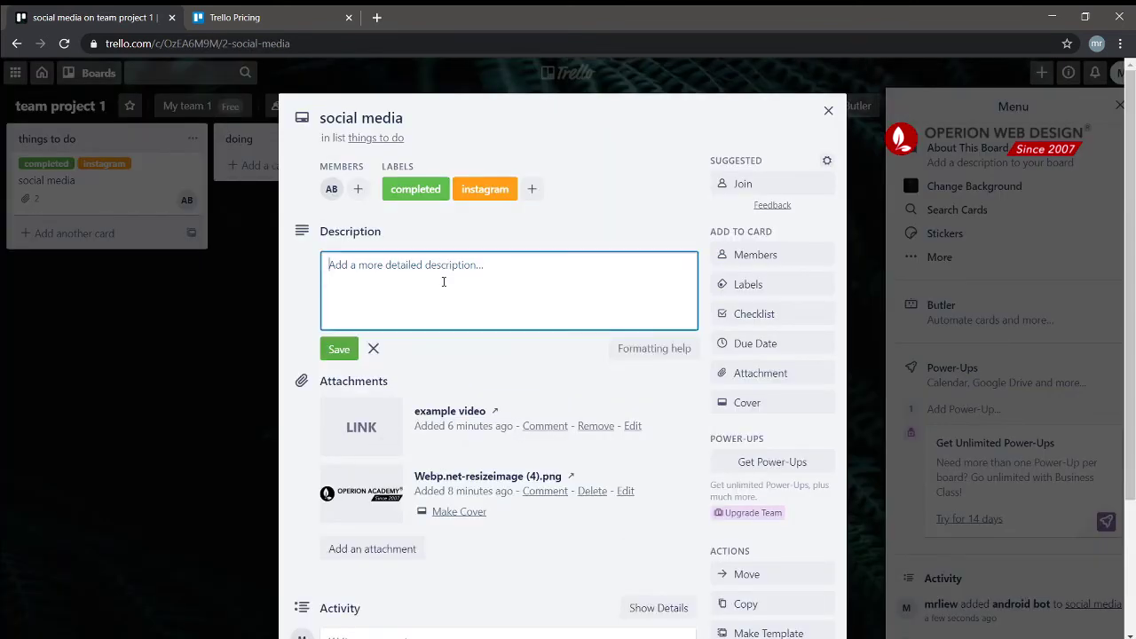
text(hello)
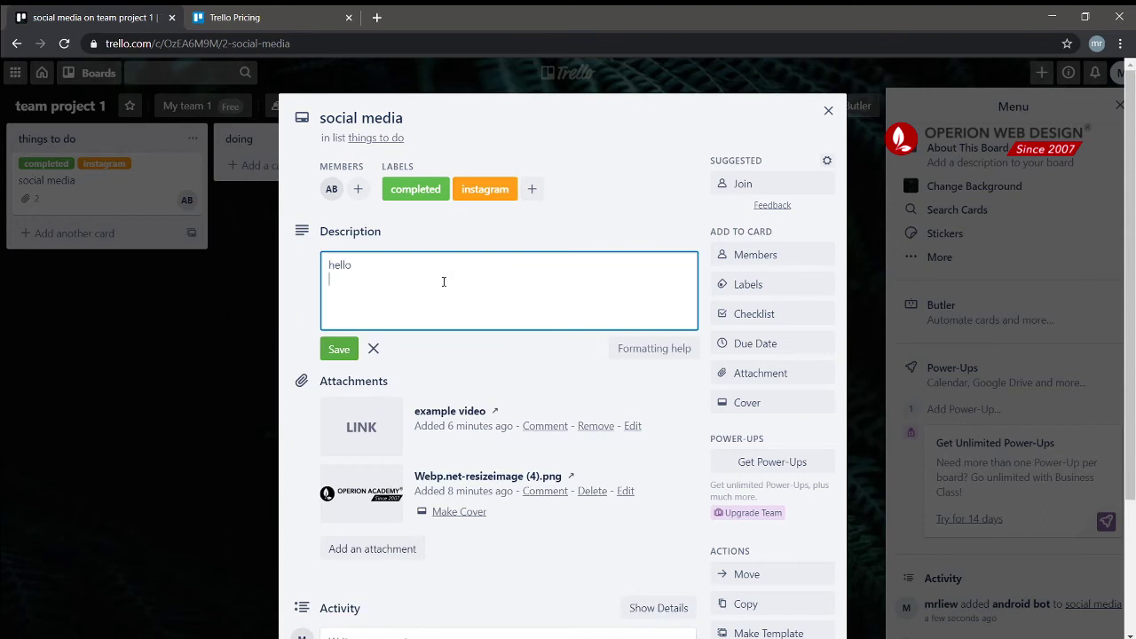
click(339, 351)
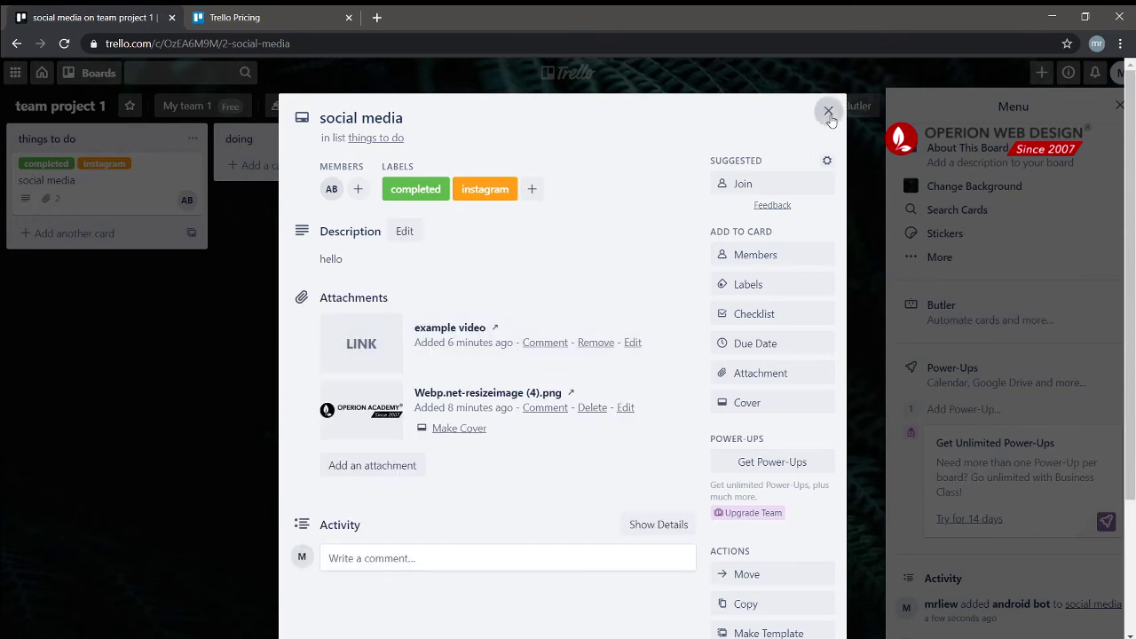
click(828, 113)
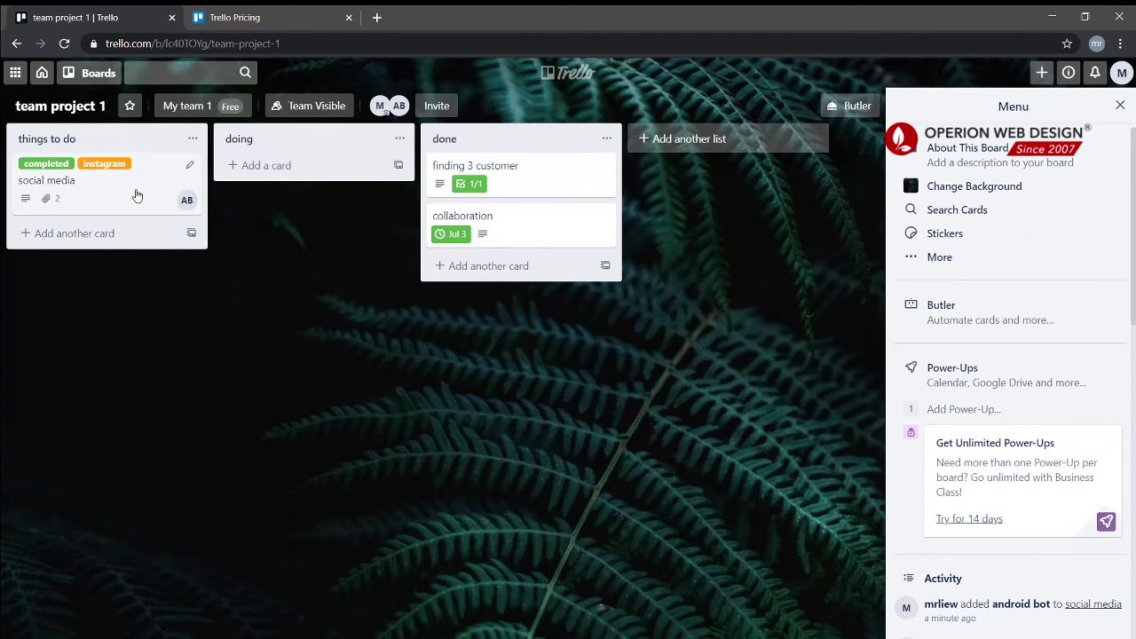
Unassign "android bot" from the "social media" card and close the card
click(146, 198)
click(118, 198)
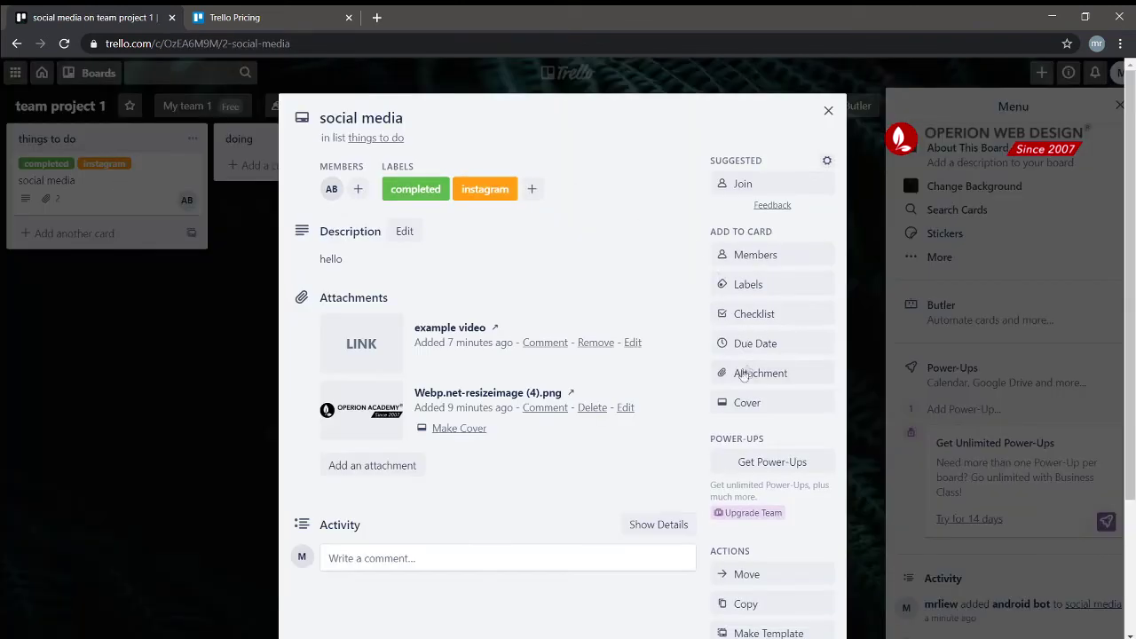
click(786, 260)
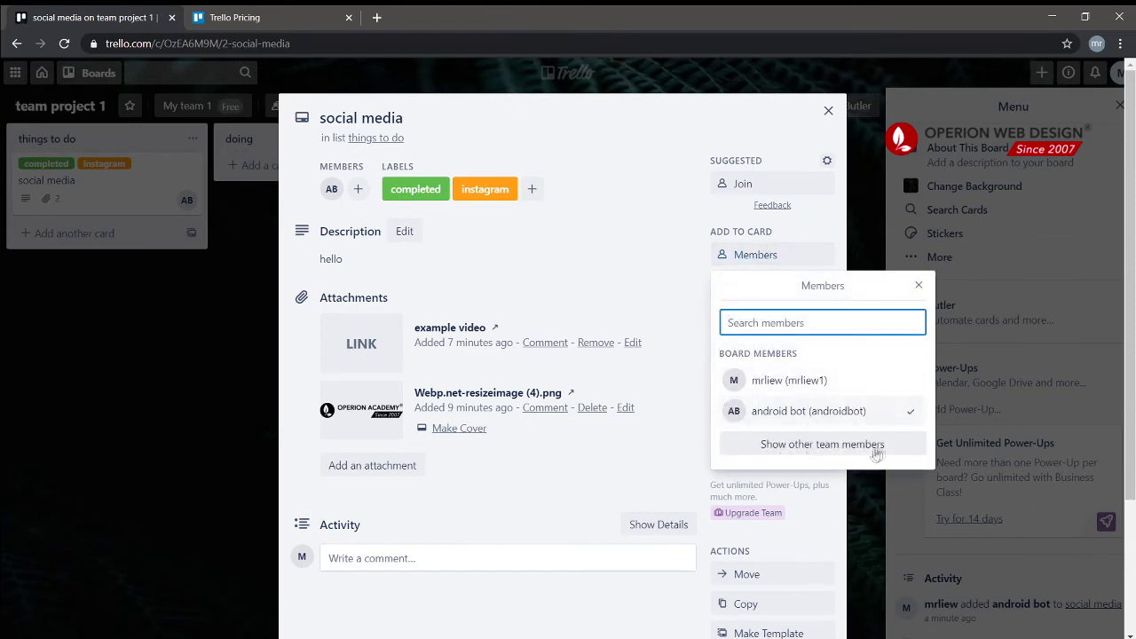
click(876, 415)
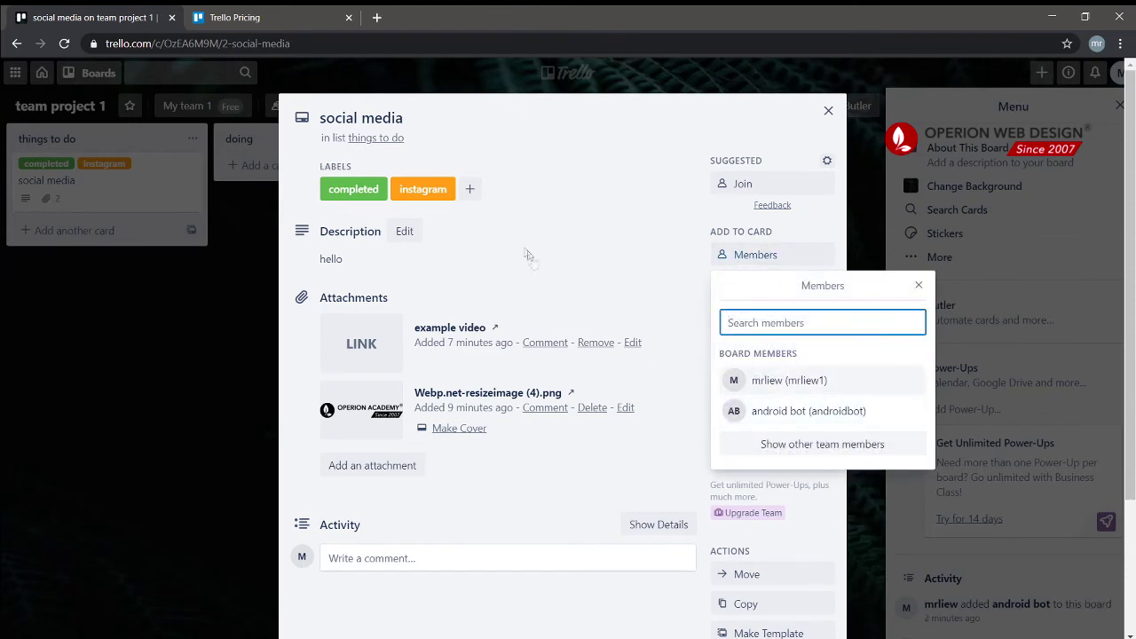
click(919, 286)
click(829, 110)
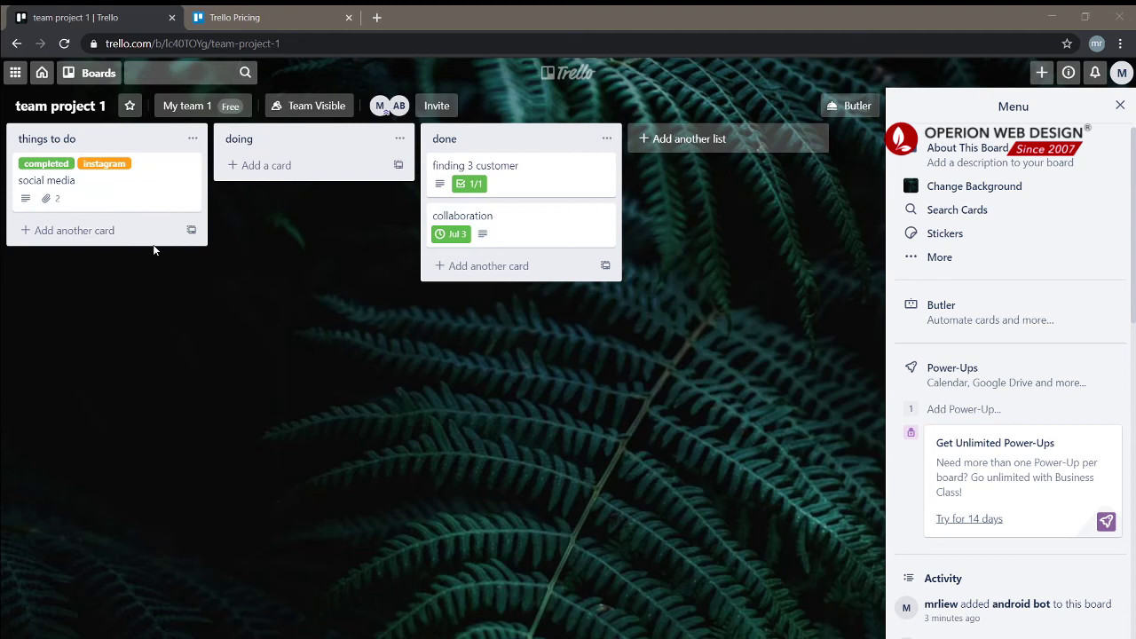
Remove the member "android bot" from the board and confirm the removal
click(400, 106)
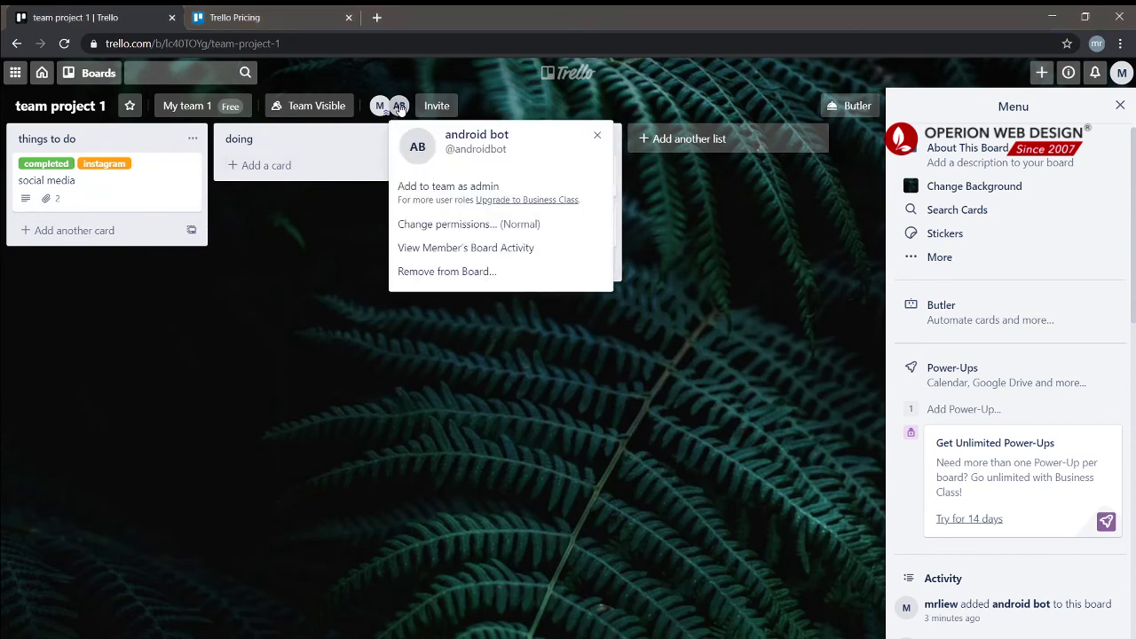
click(454, 272)
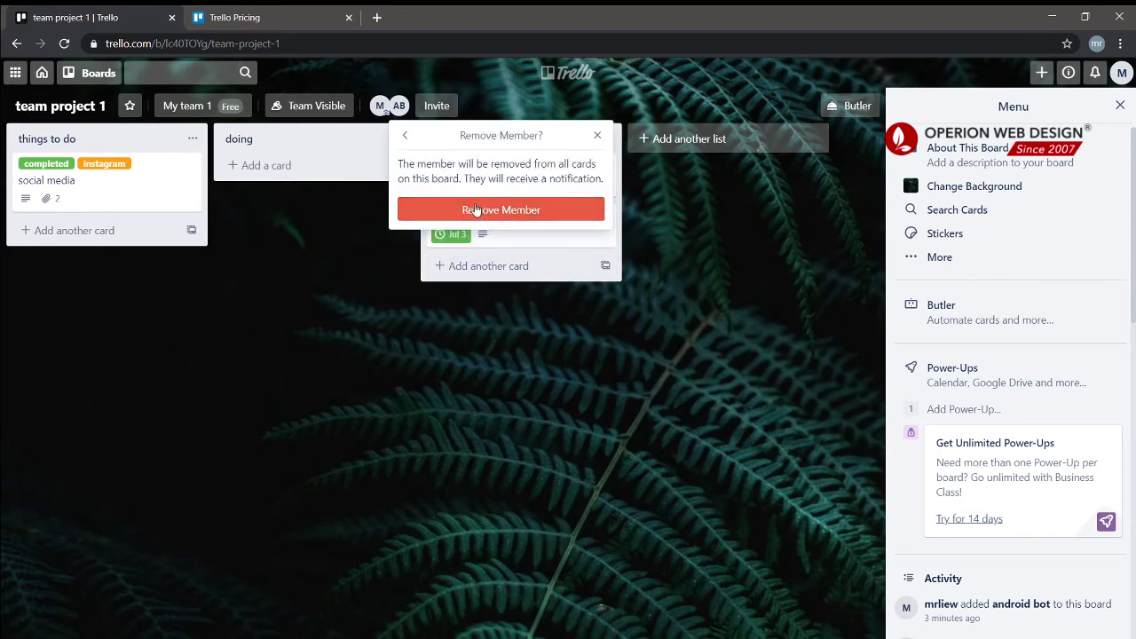
click(487, 210)
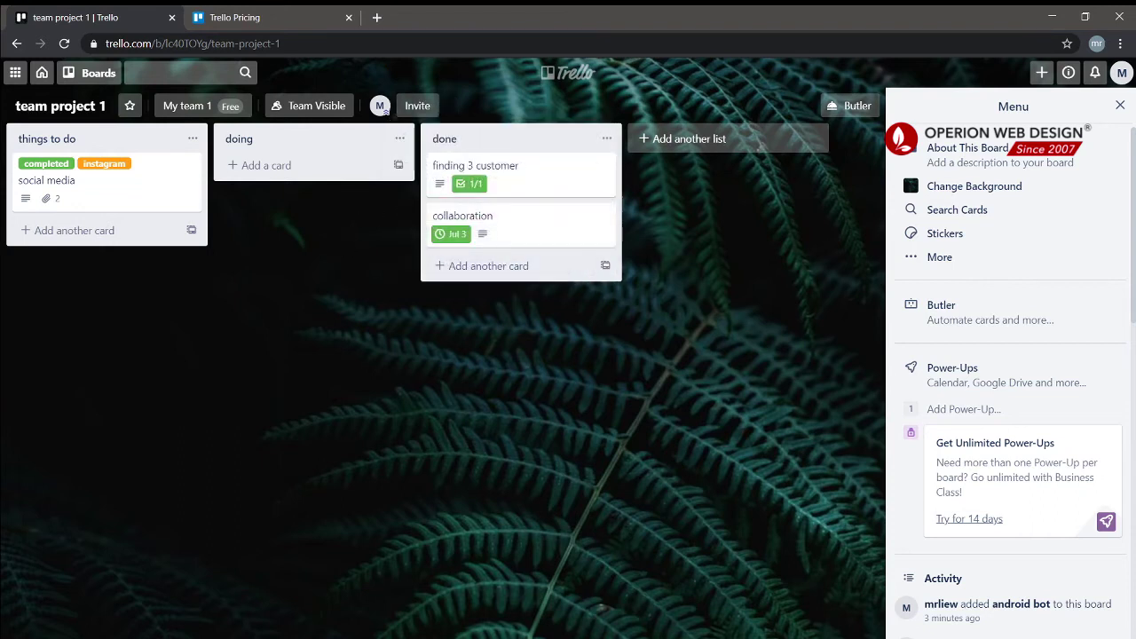
click(345, 353)
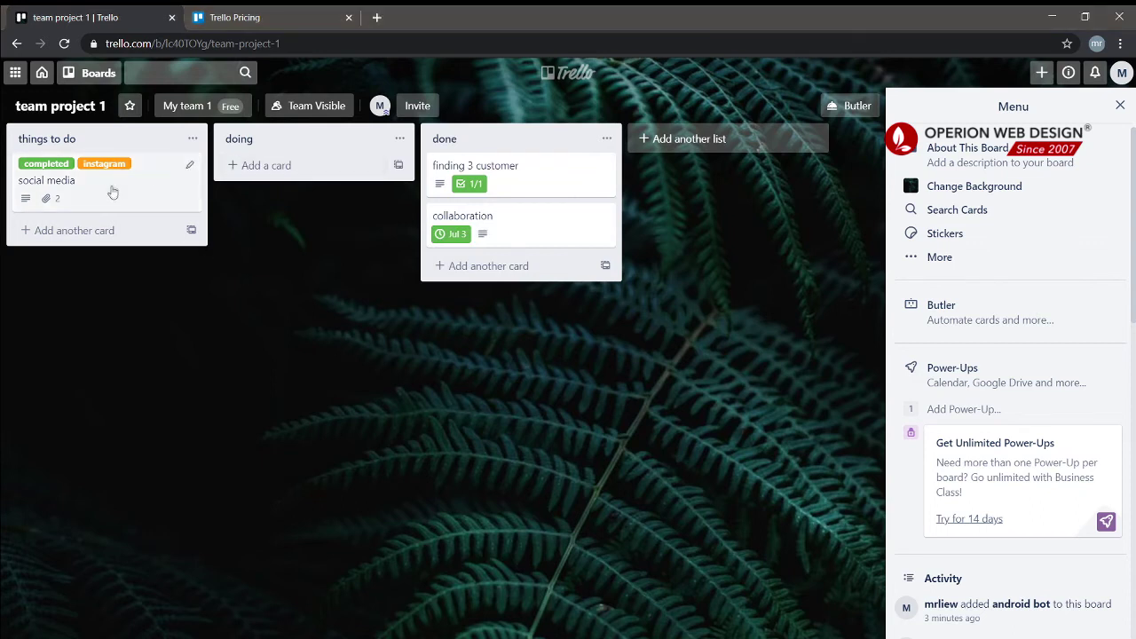
Copy the "social media" card as "social media 2" to position 1 of the "doing" list, keeping its labels and attachments
click(190, 168)
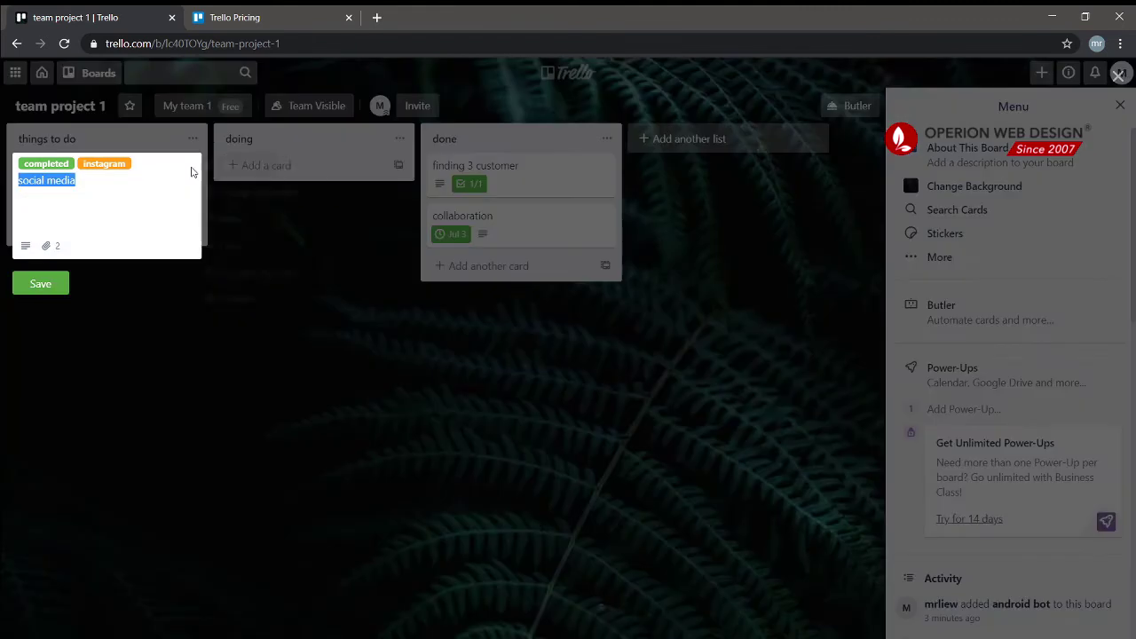
click(249, 249)
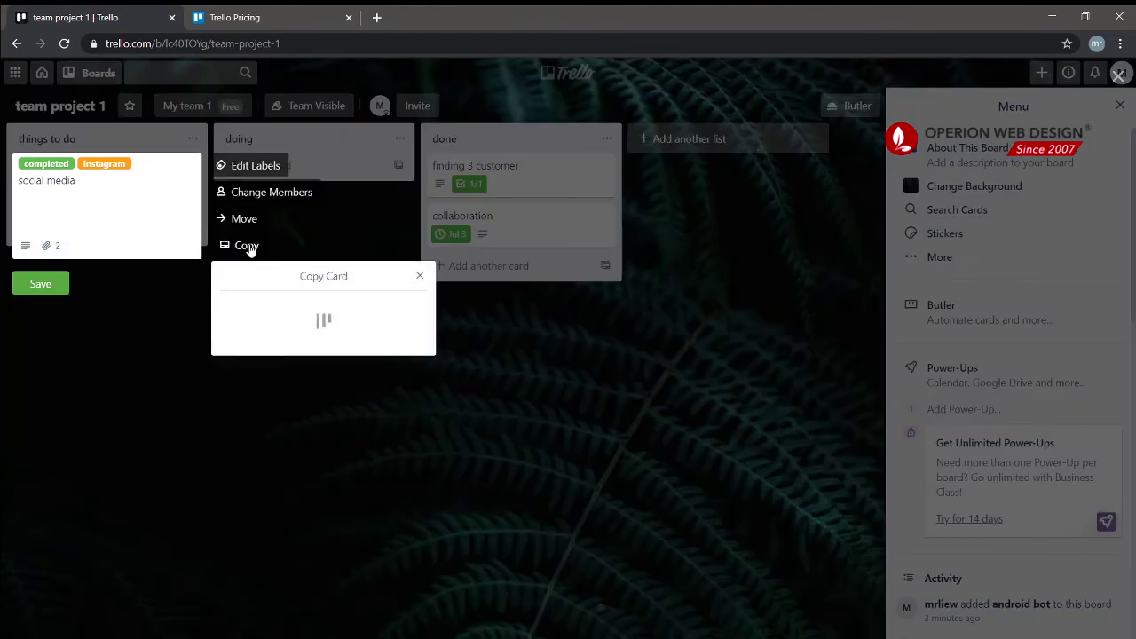
click(298, 341)
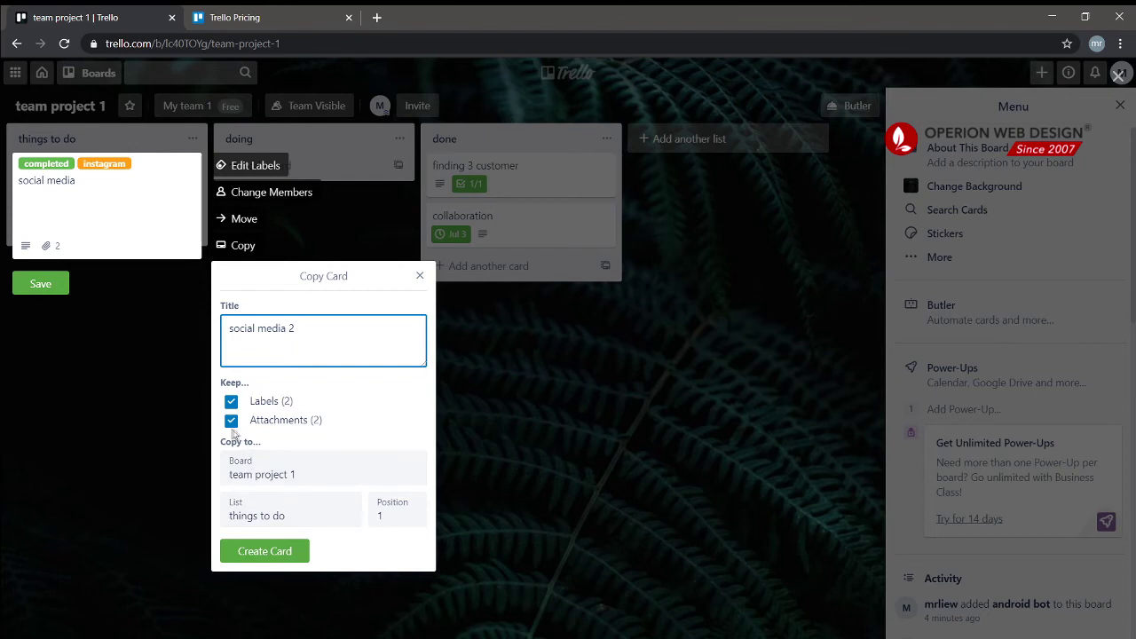
click(326, 493)
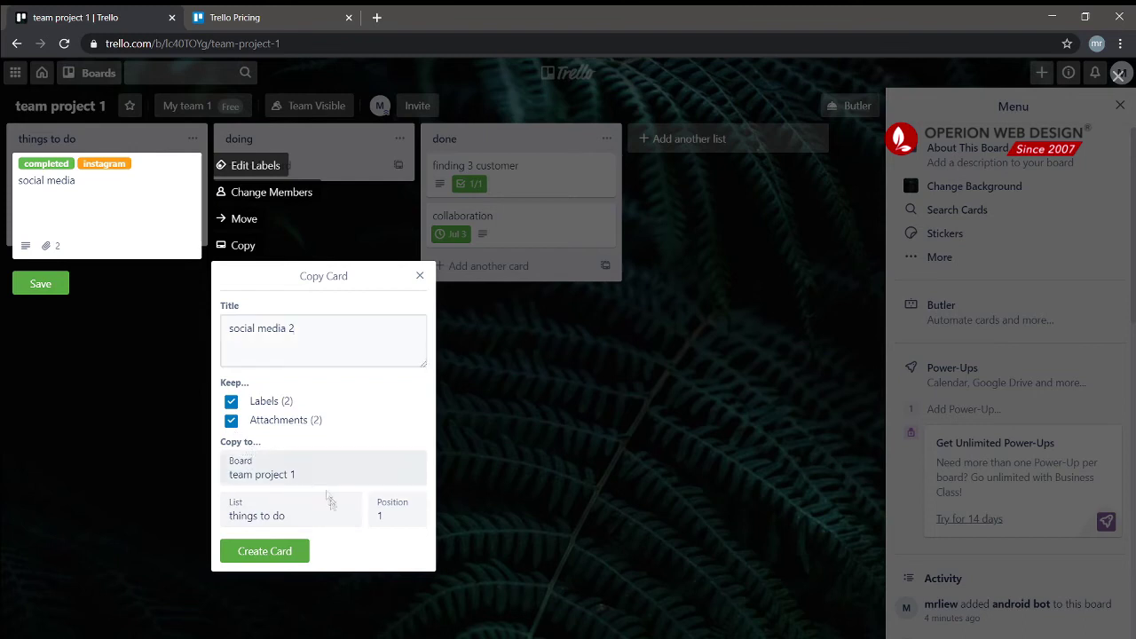
click(287, 515)
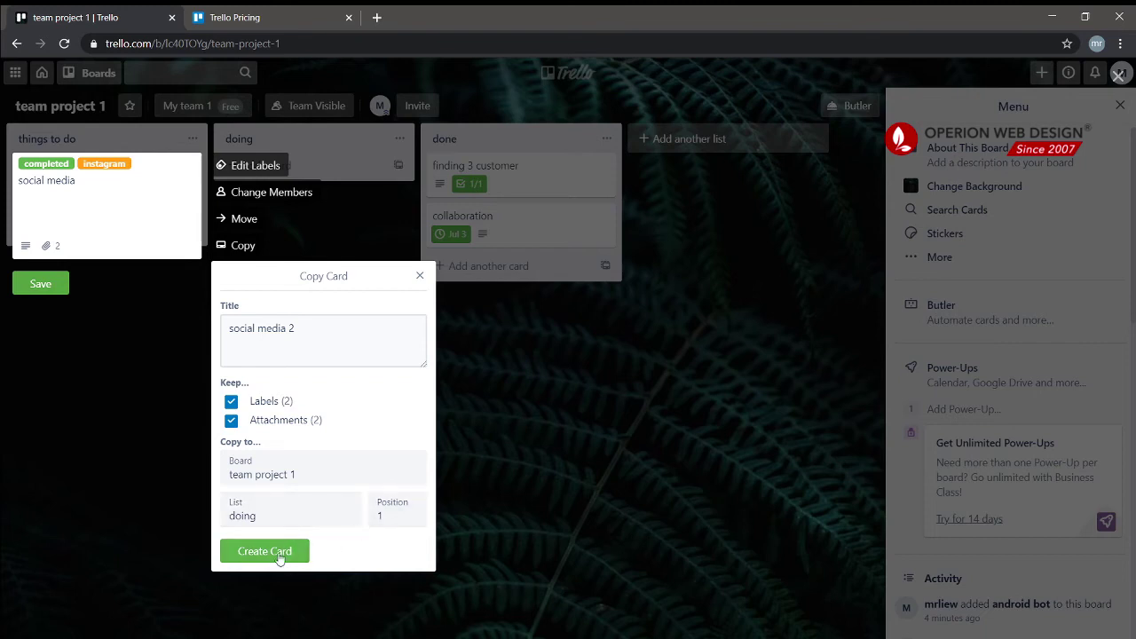
click(279, 551)
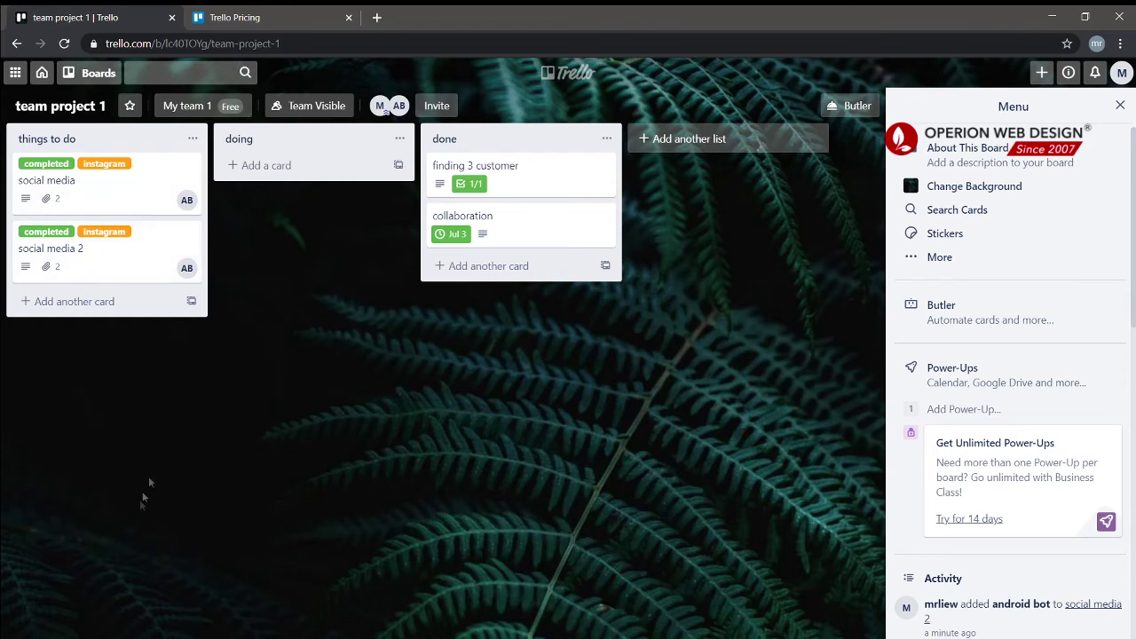
Assign the board owner's own account to the "social media" card as a second member and close the card
click(147, 196)
click(756, 256)
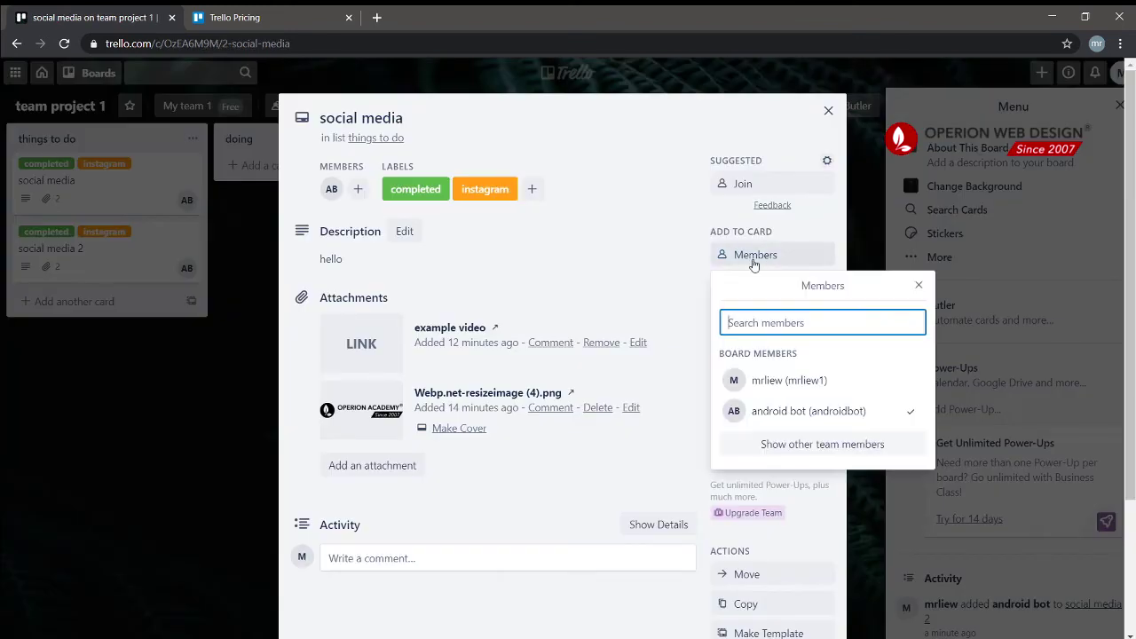
click(804, 381)
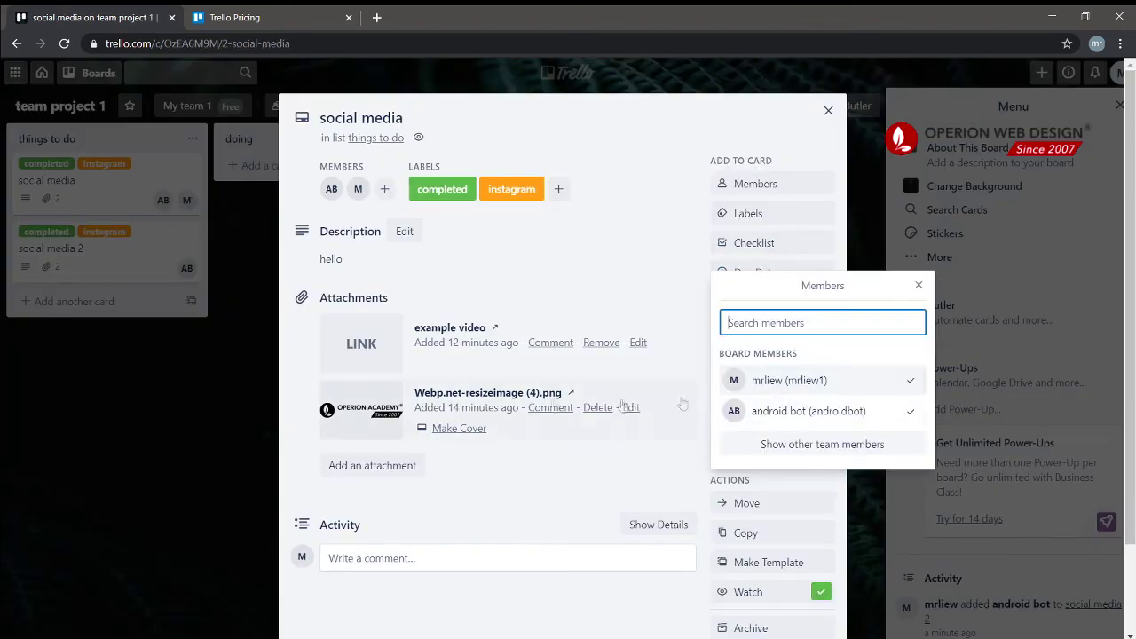
key(Escape)
click(200, 245)
Add the board owner's own account as a member of the "social media 2" card and close the card
click(157, 260)
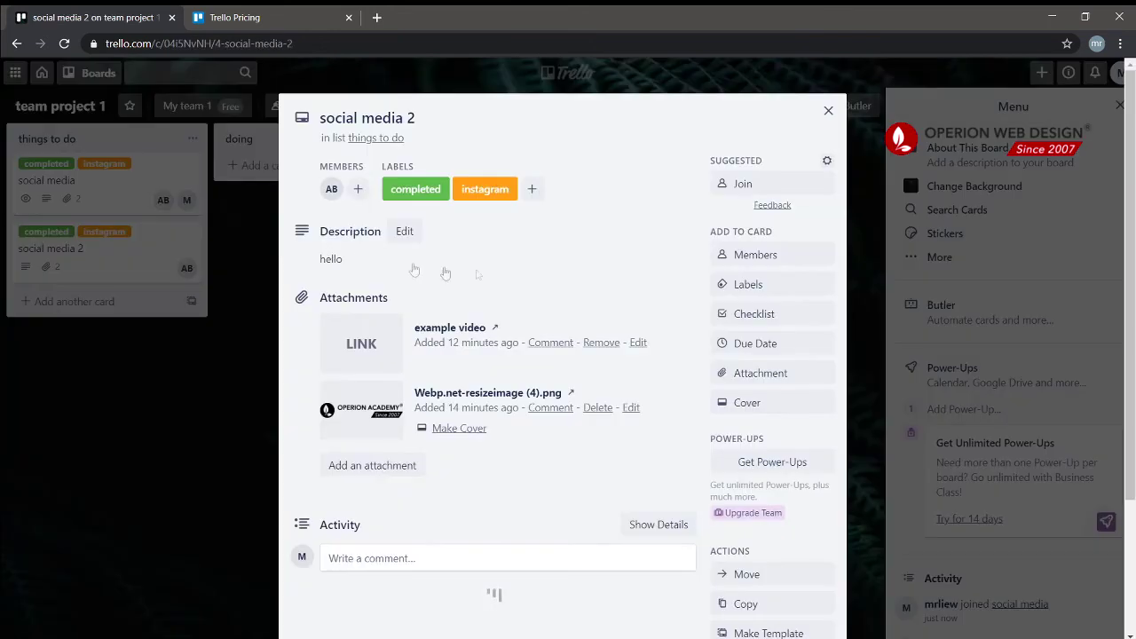
click(804, 255)
click(790, 380)
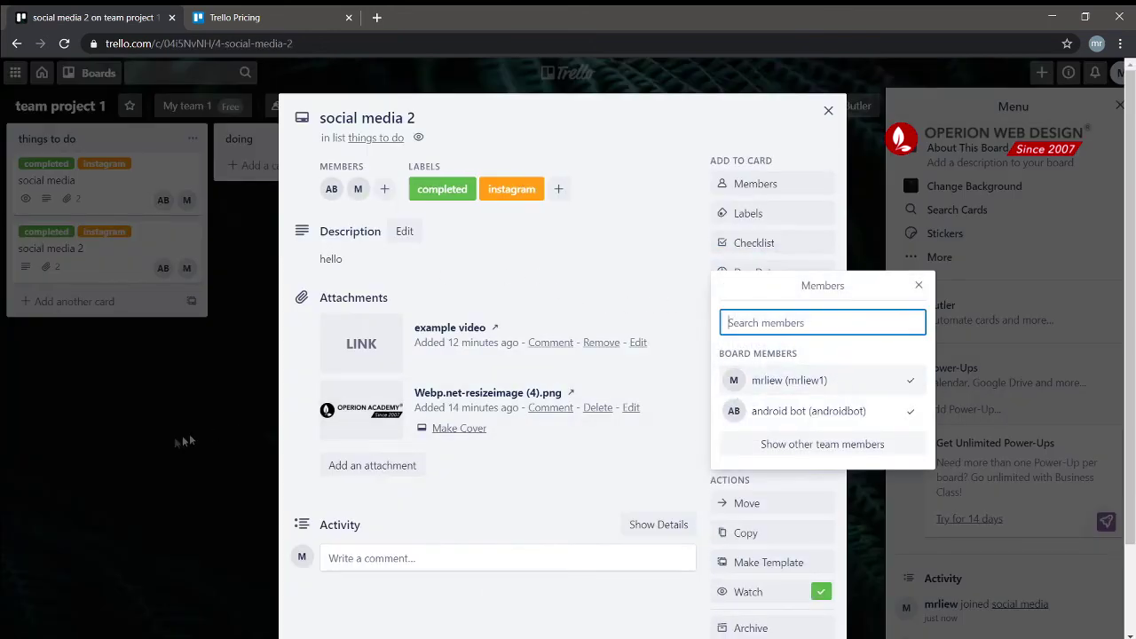
key(Escape)
click(163, 425)
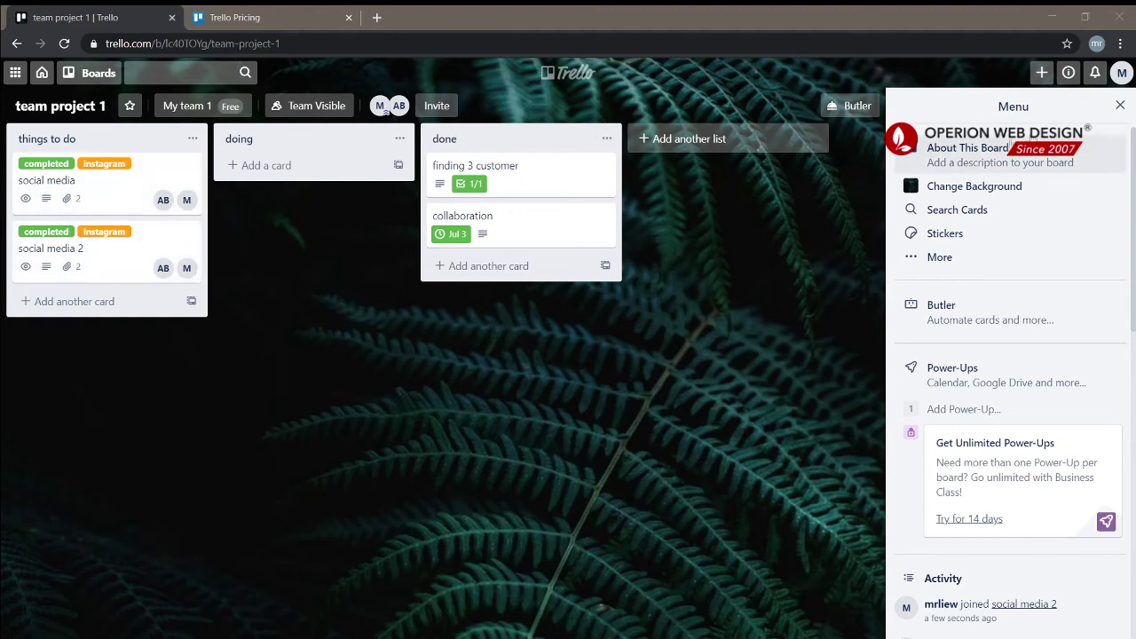
Check the account's notifications for unread items and close them
click(1096, 75)
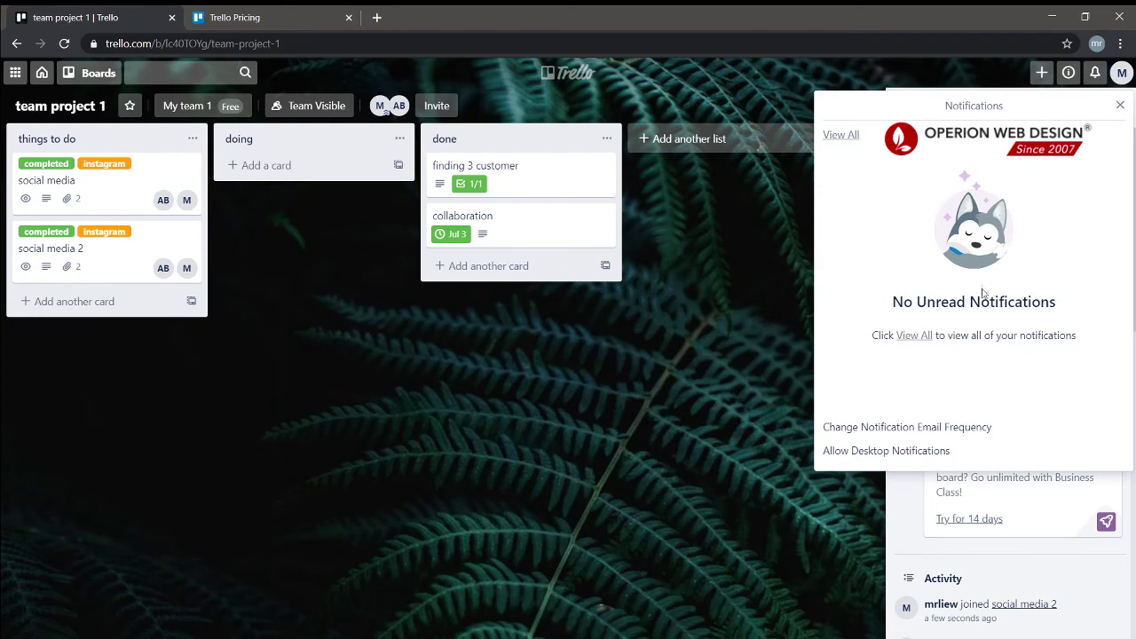
key(Escape)
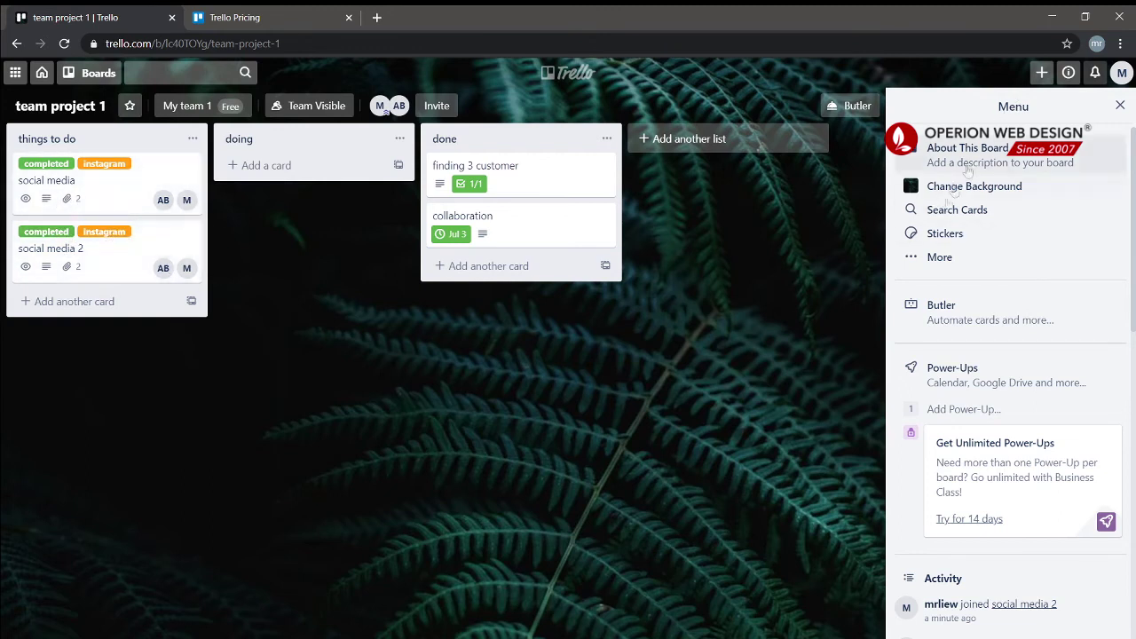
click(1099, 80)
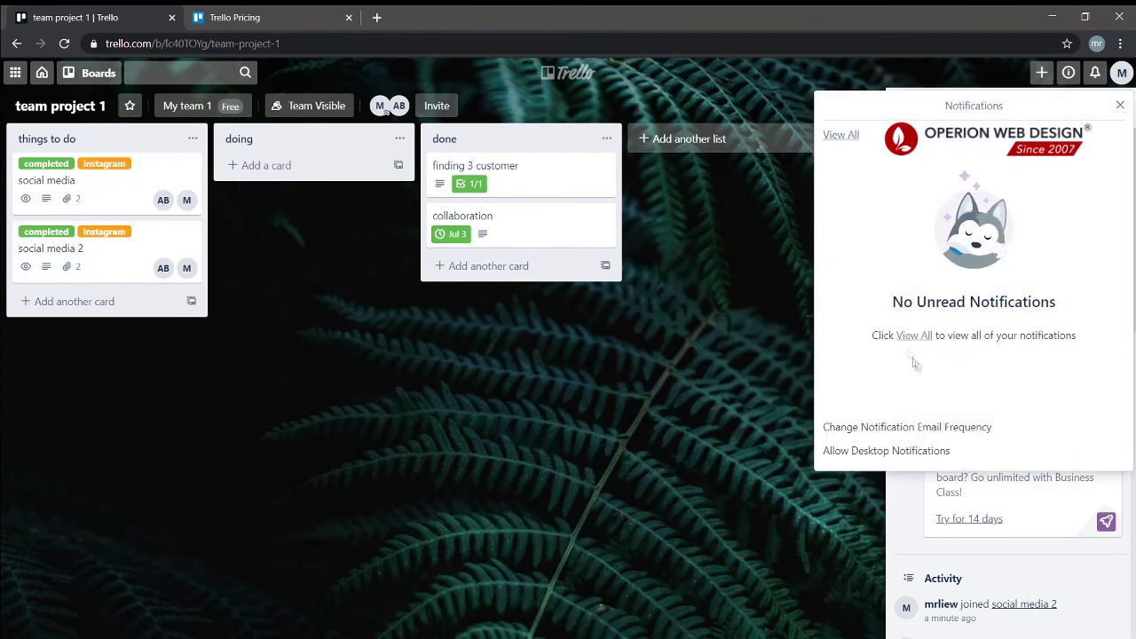
key(Escape)
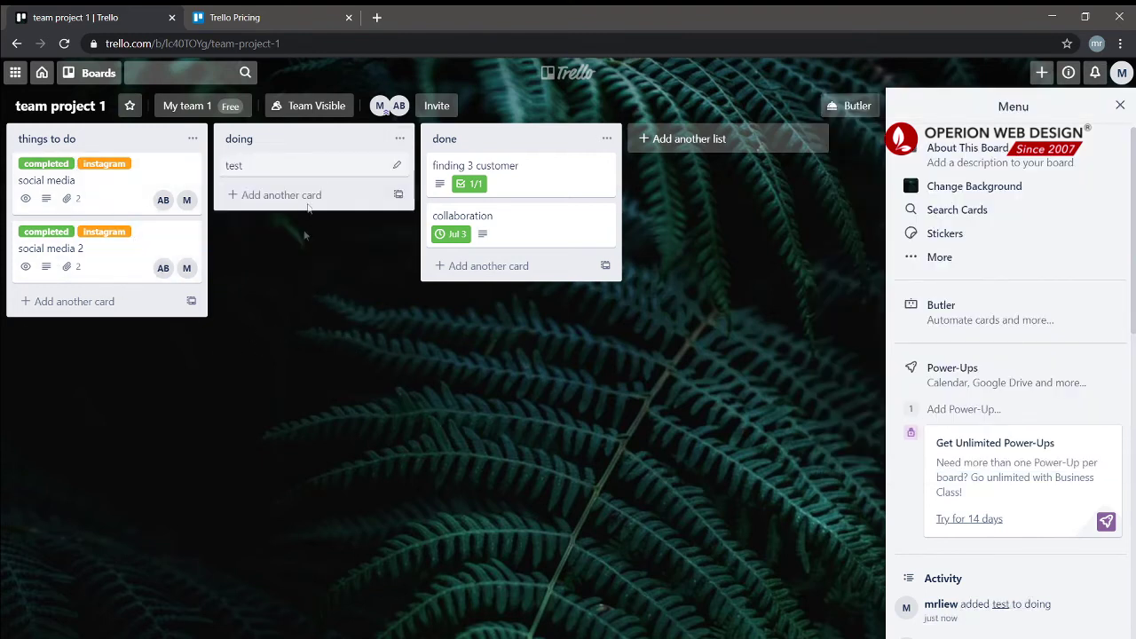
Archive the "test" card in the "doing" list and the "social media 2" card in "things to do"
click(397, 165)
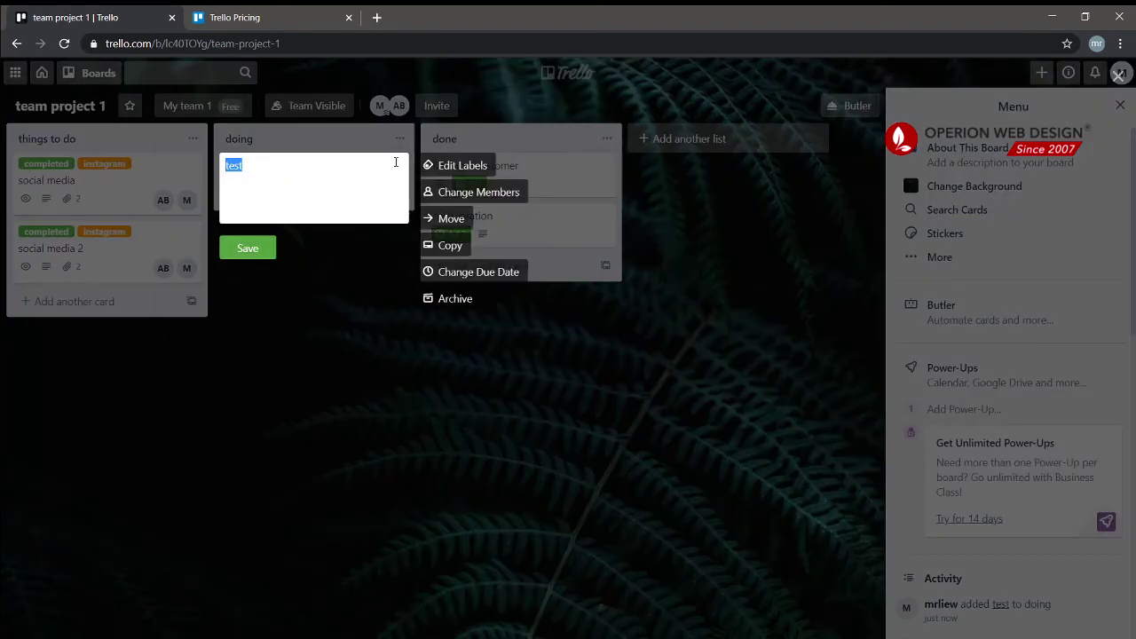
click(440, 302)
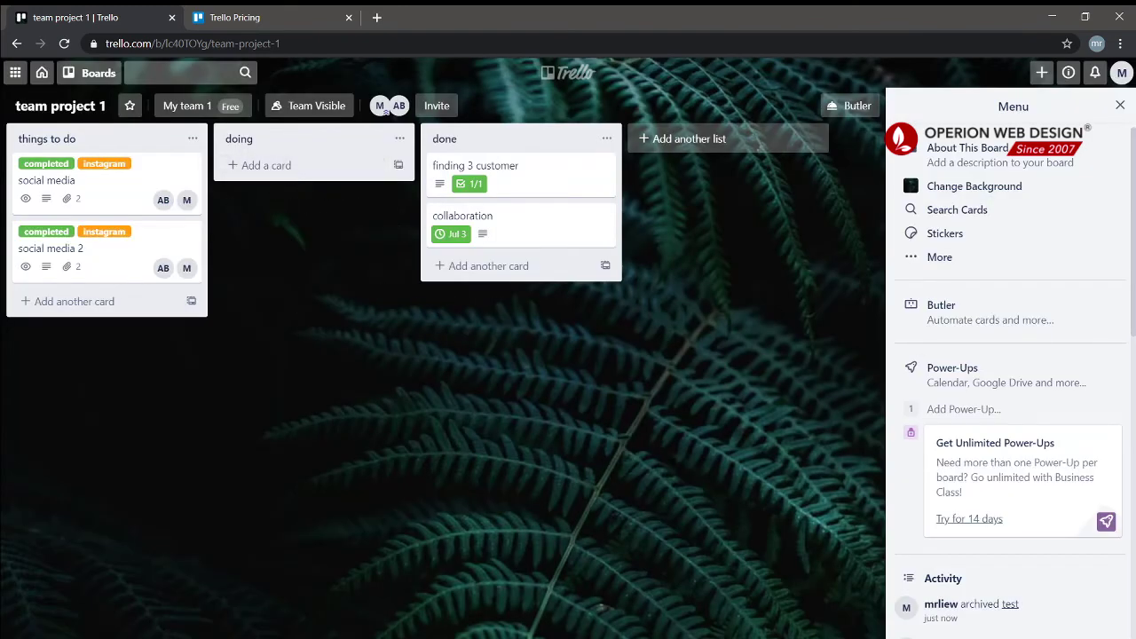
click(354, 426)
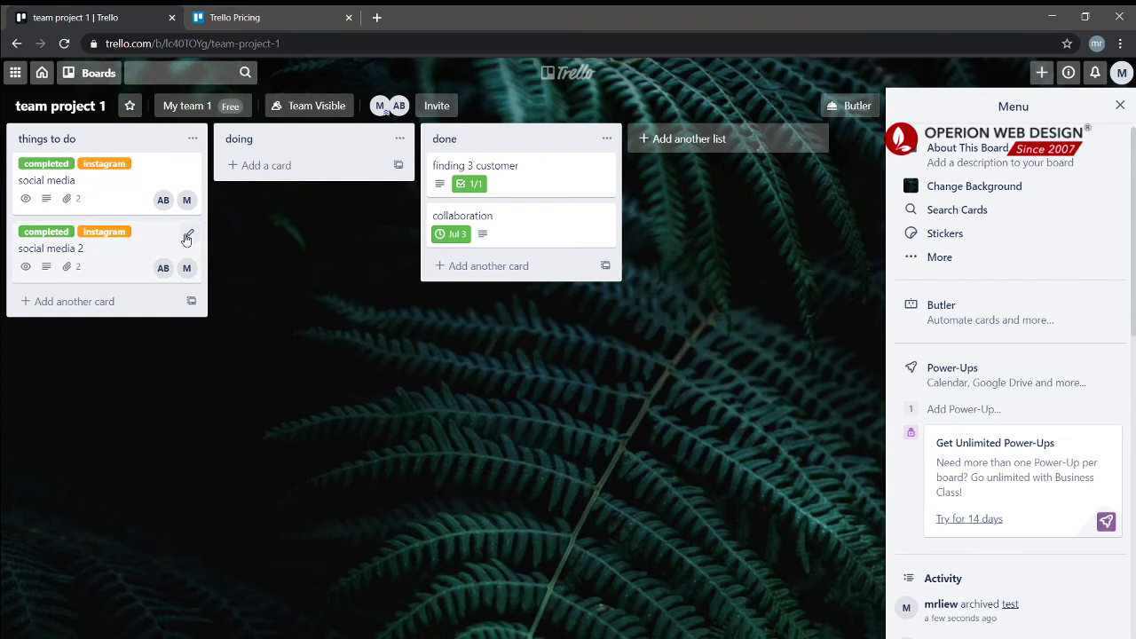
click(188, 238)
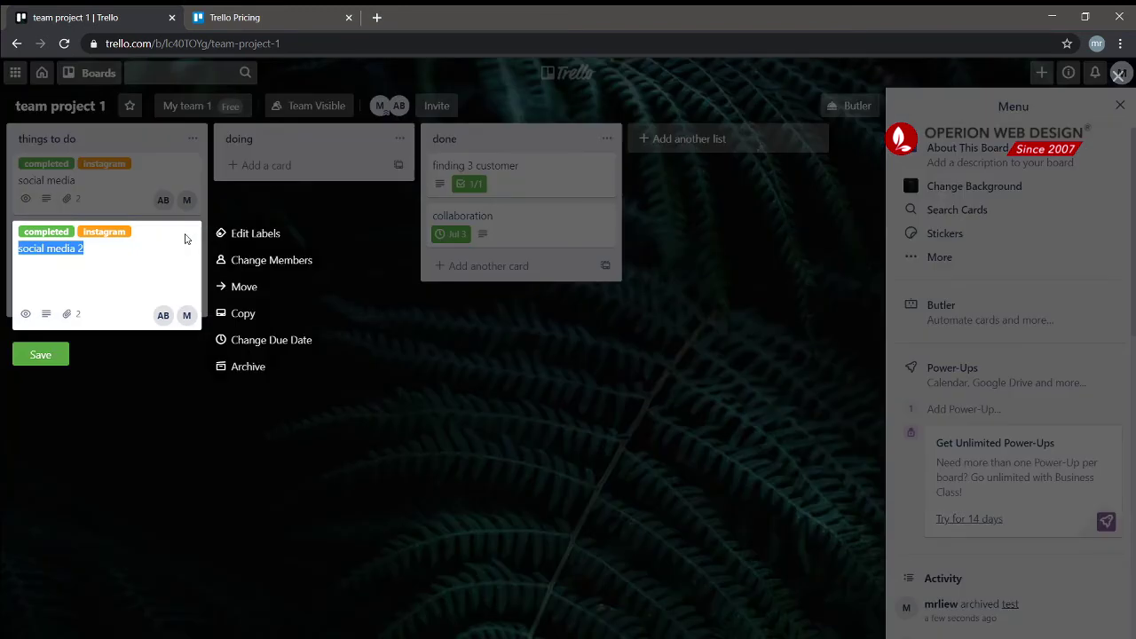
click(253, 363)
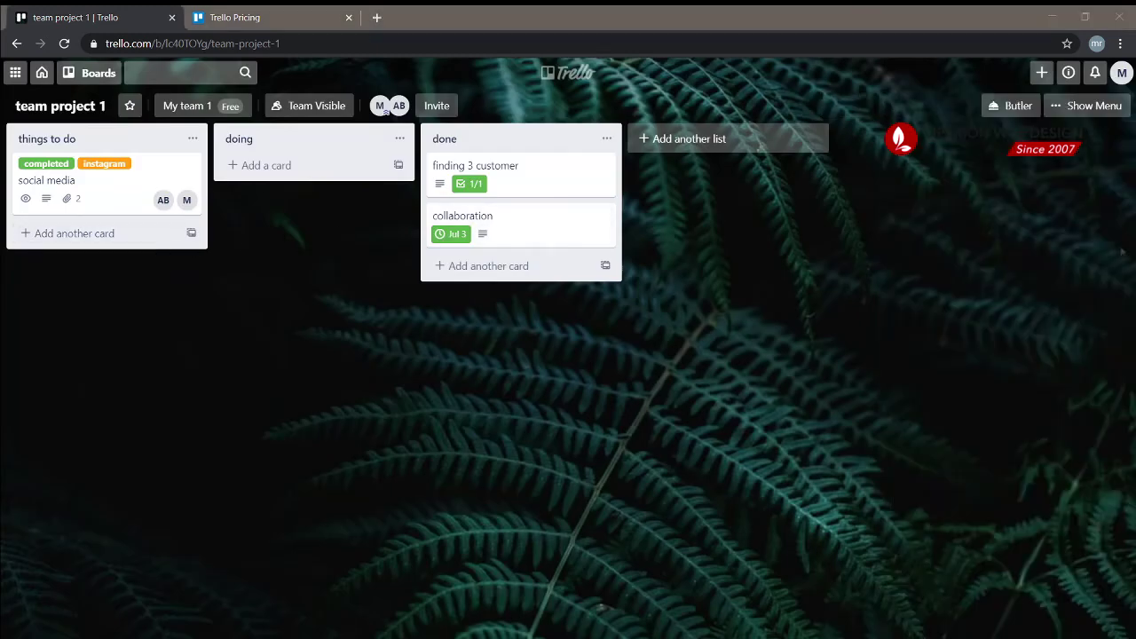
Dismiss the "Group Your Boards" promotion and restore the "social media 2" card from the board's archive
click(1093, 107)
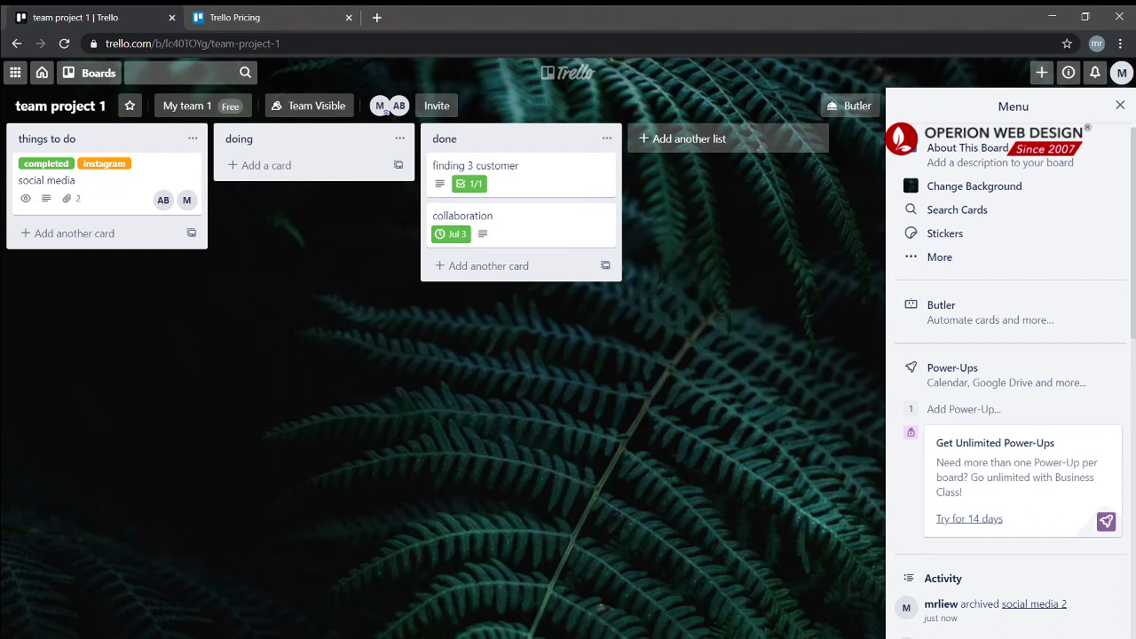
click(941, 257)
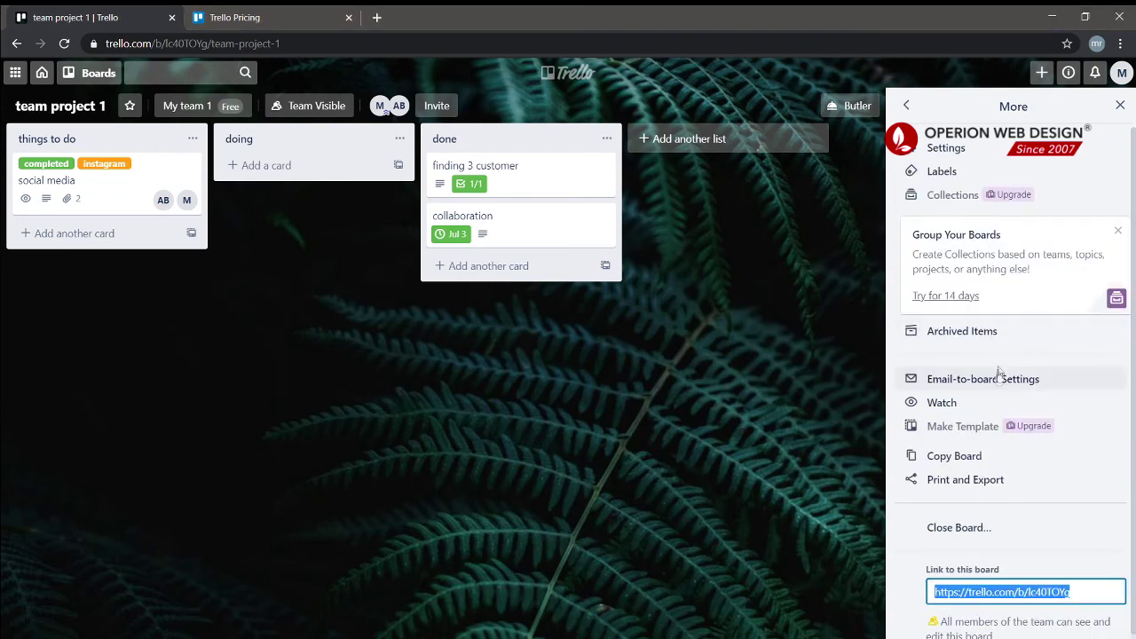
click(1118, 231)
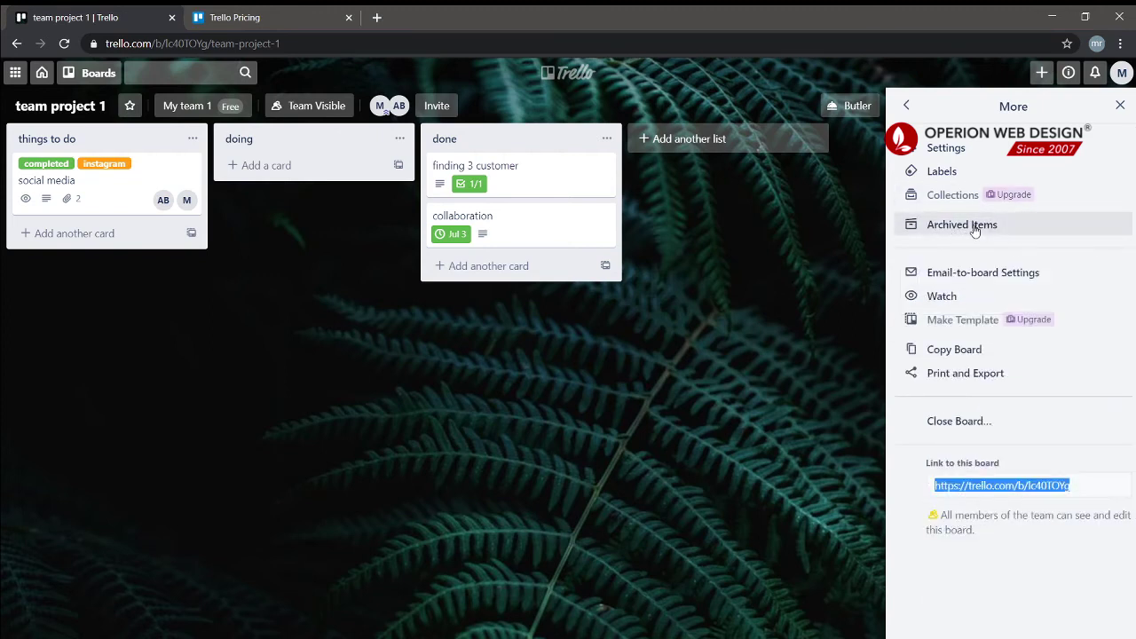
click(974, 227)
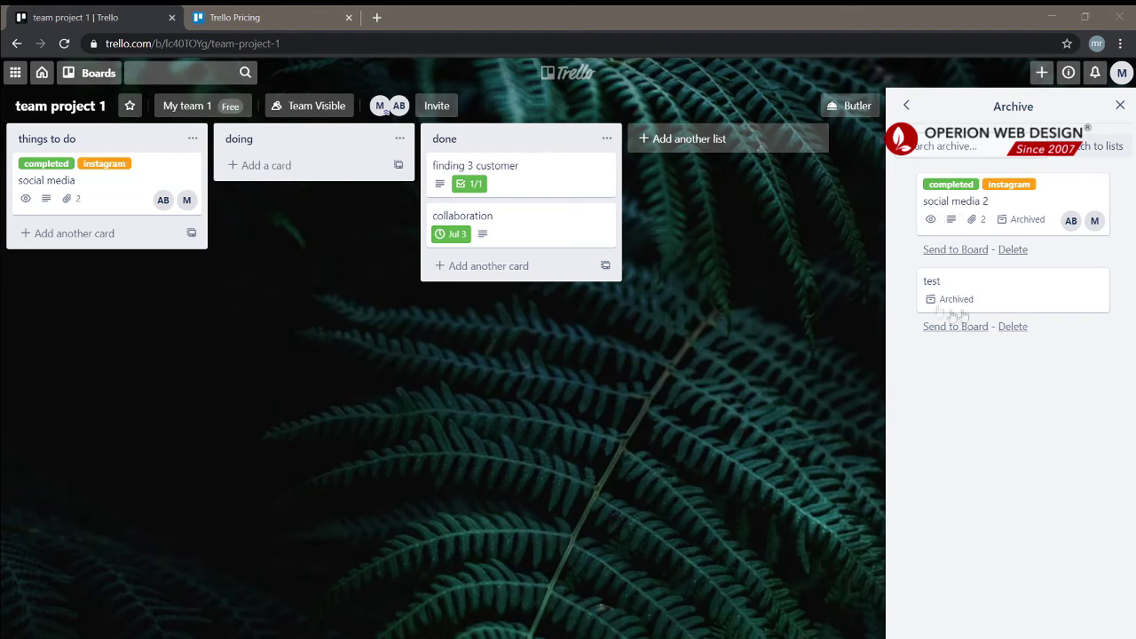
click(956, 249)
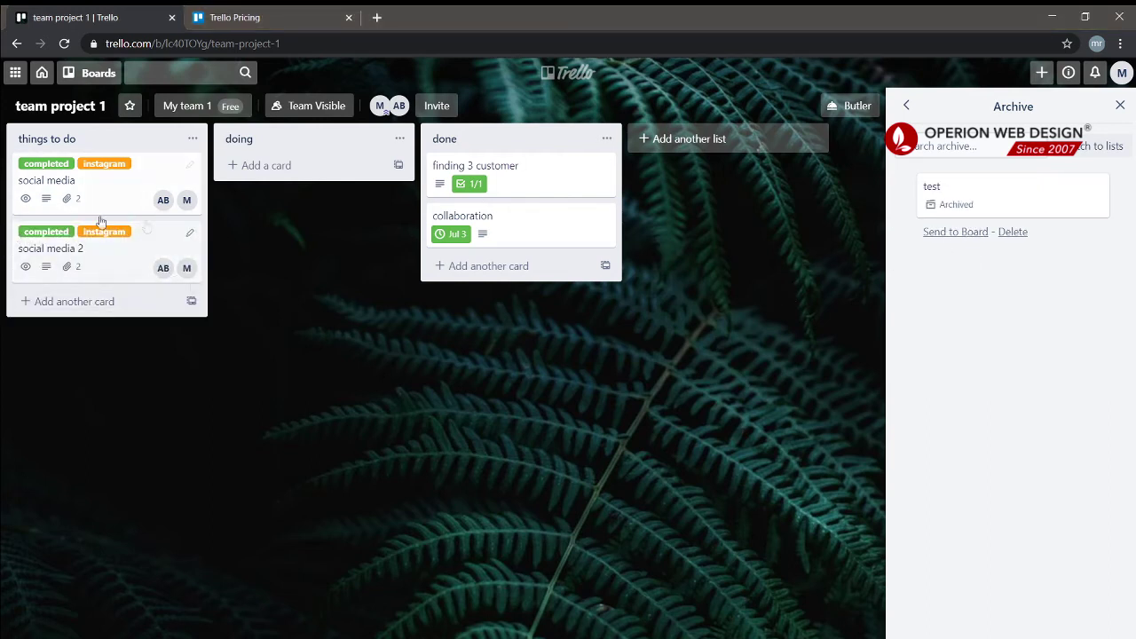
Permanently delete the "test" card from the archive and close the board menu
click(1013, 234)
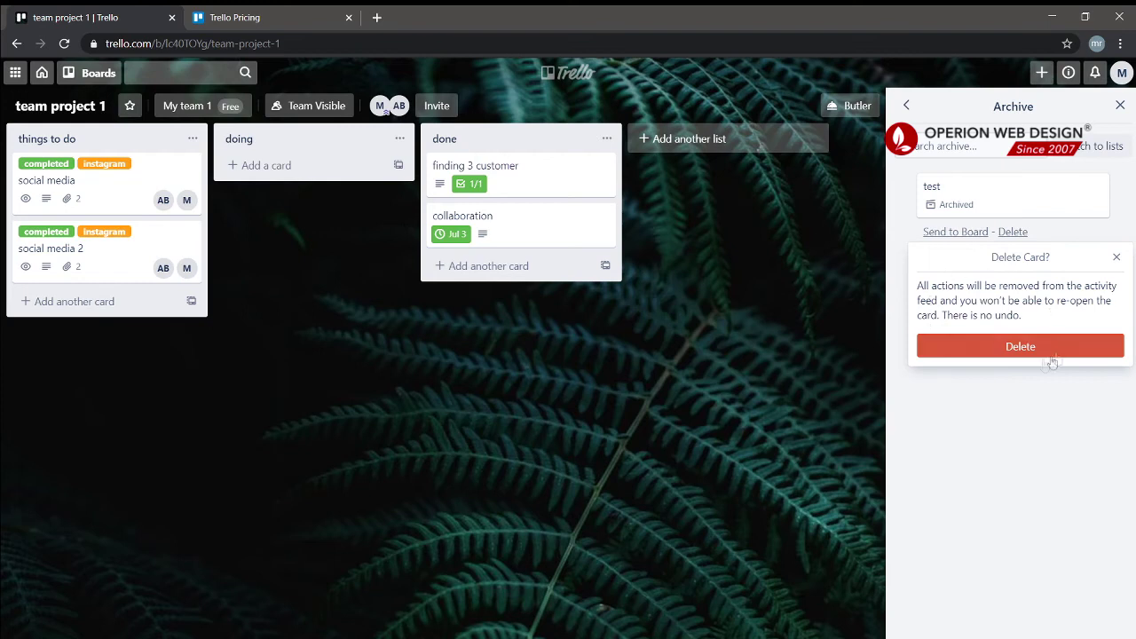
click(1016, 354)
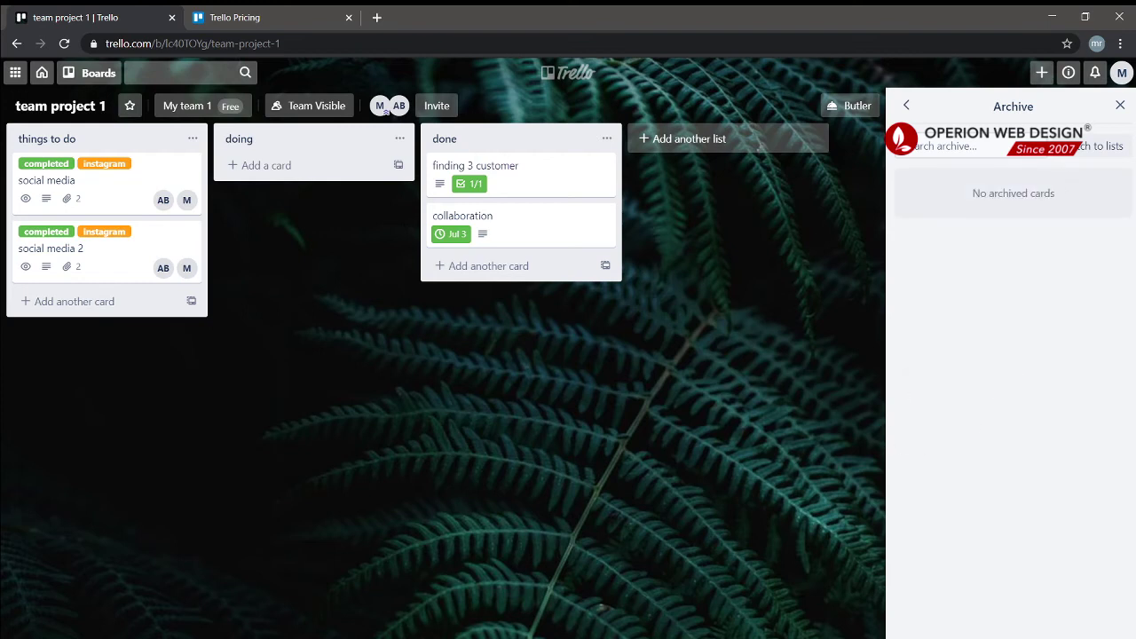
click(1121, 106)
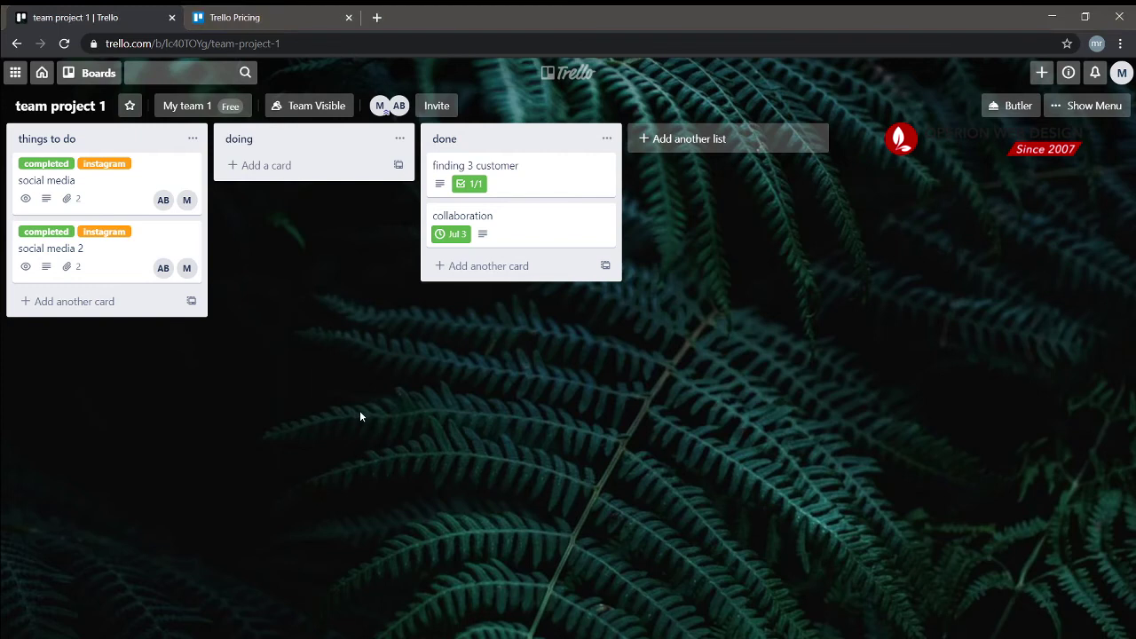
Change the board background to the Unsplash photo of desert cacti under a blue sky and browse further photos
click(1064, 107)
click(906, 106)
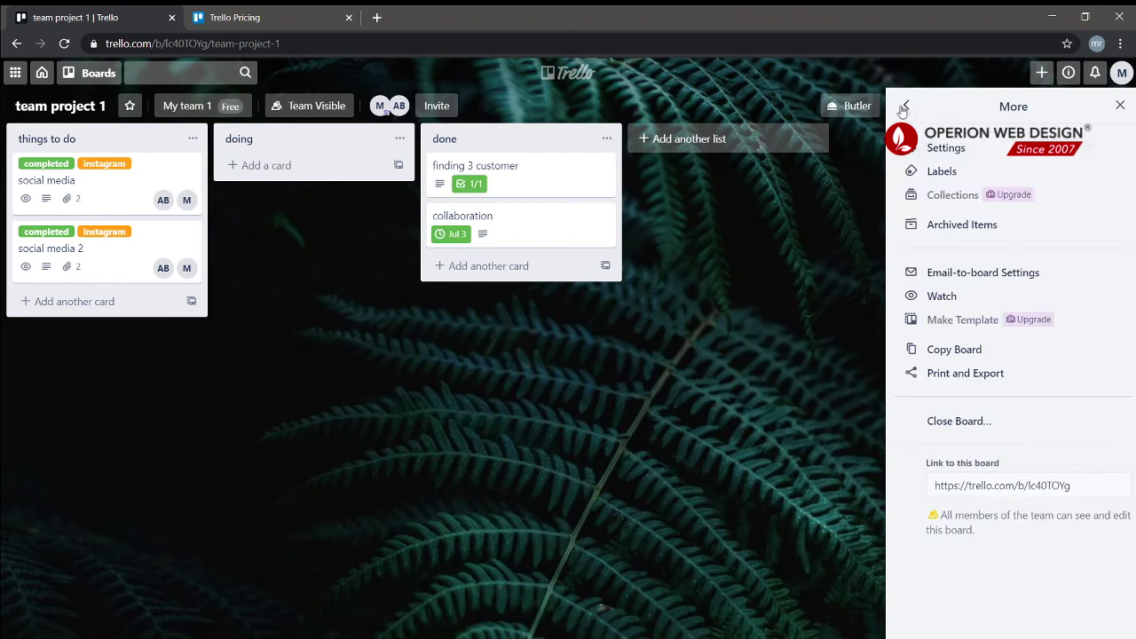
click(906, 105)
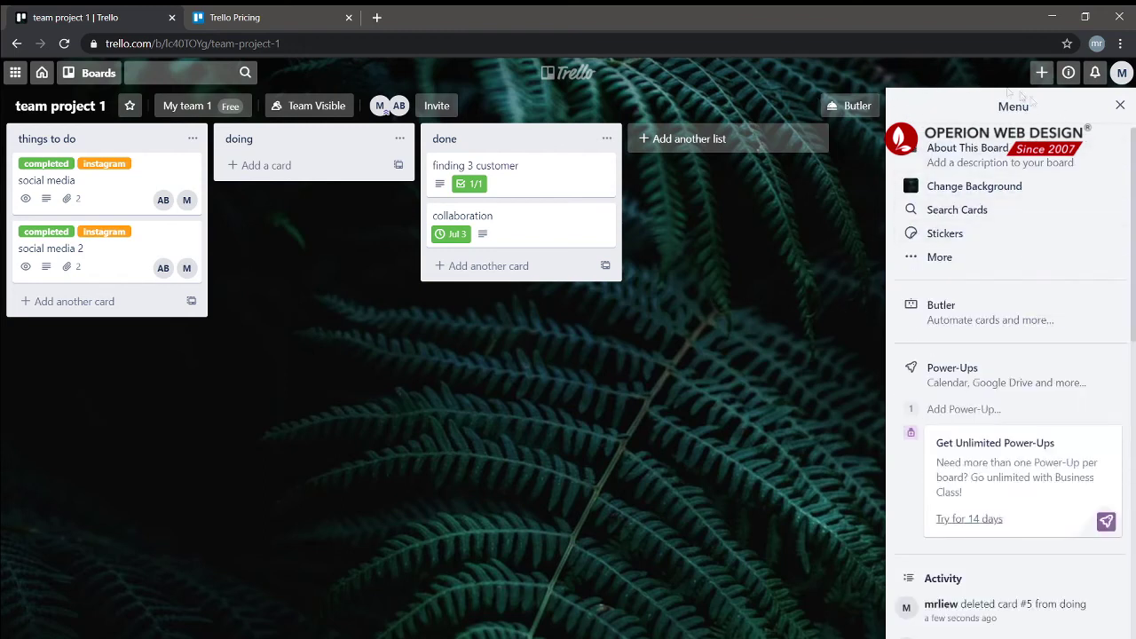
click(975, 188)
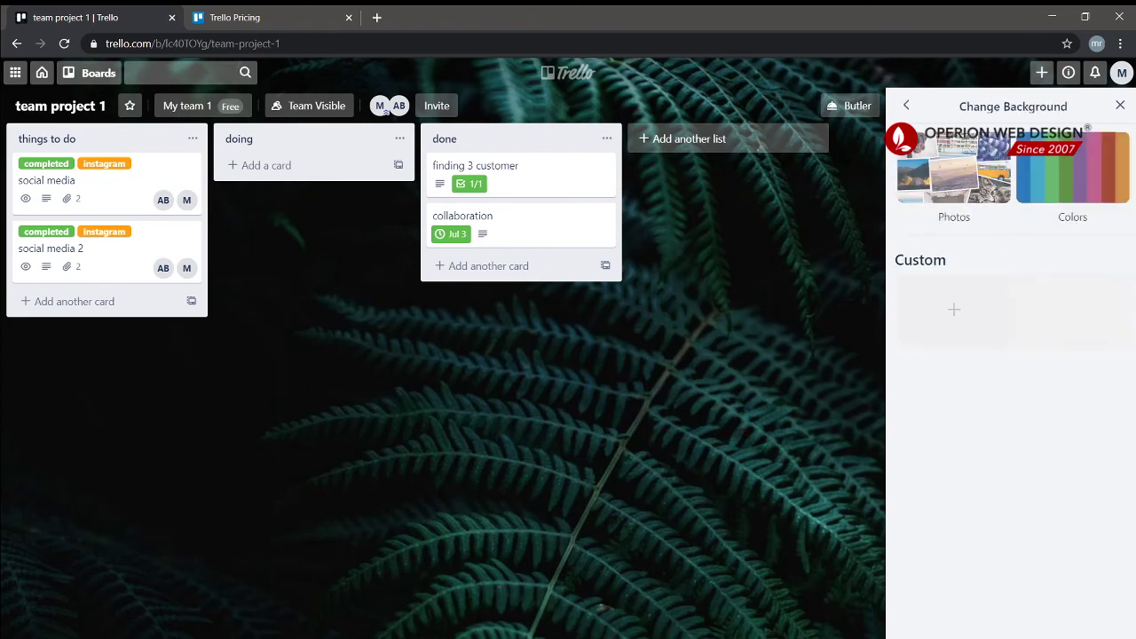
click(964, 179)
scroll(1038, 455, down, 3)
scroll(1039, 454, down, 5)
click(1057, 386)
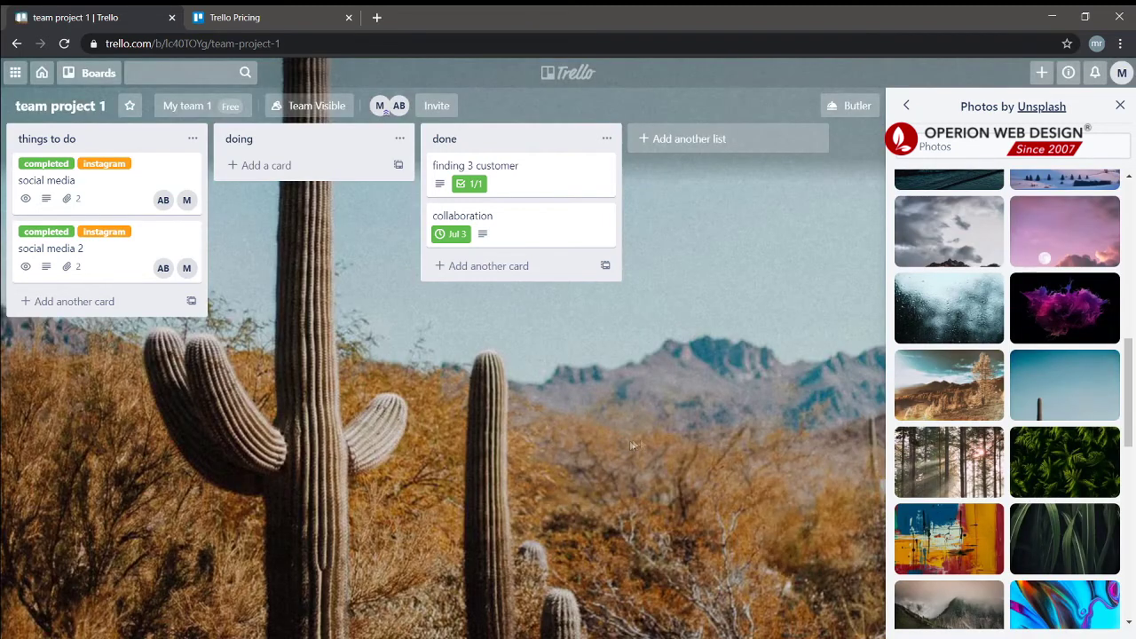
scroll(1056, 497, down, 5)
scroll(1056, 497, up, 5)
Change the board background to the solid light green color
click(907, 106)
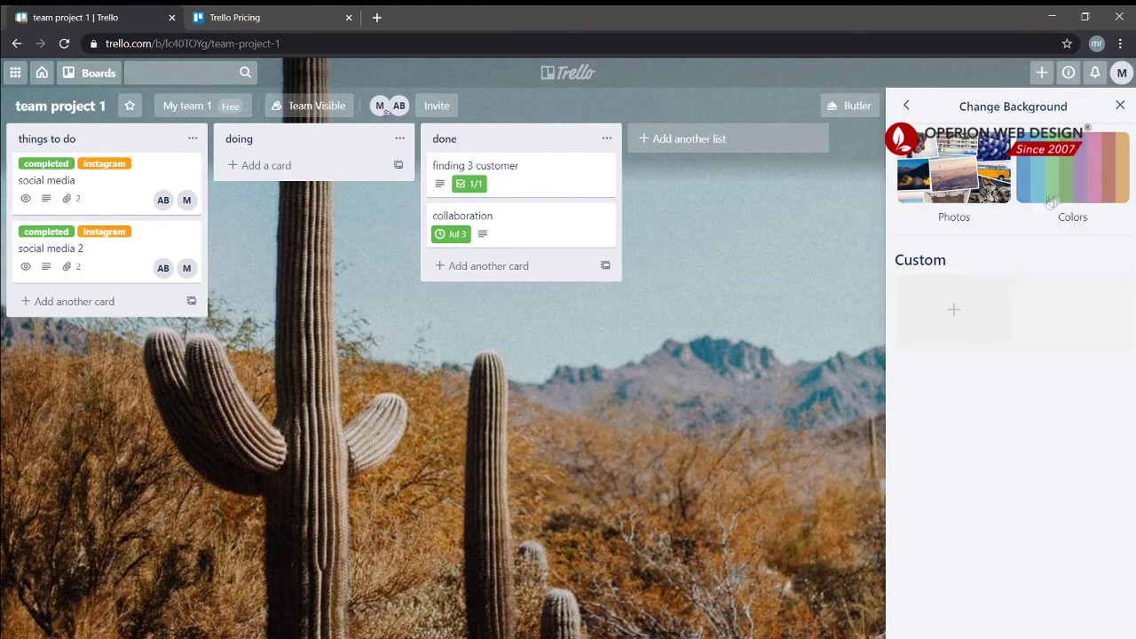
click(1065, 173)
click(963, 410)
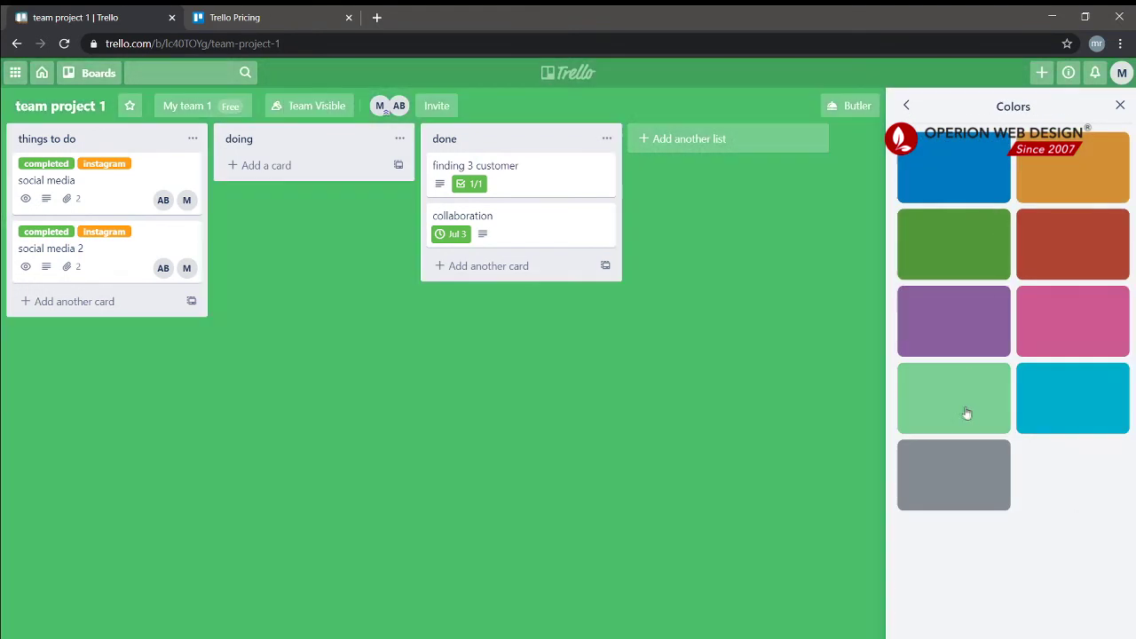
Change the board background to the plain dark dusk sky photo from the Unsplash collection
scroll(1027, 322, down, 15)
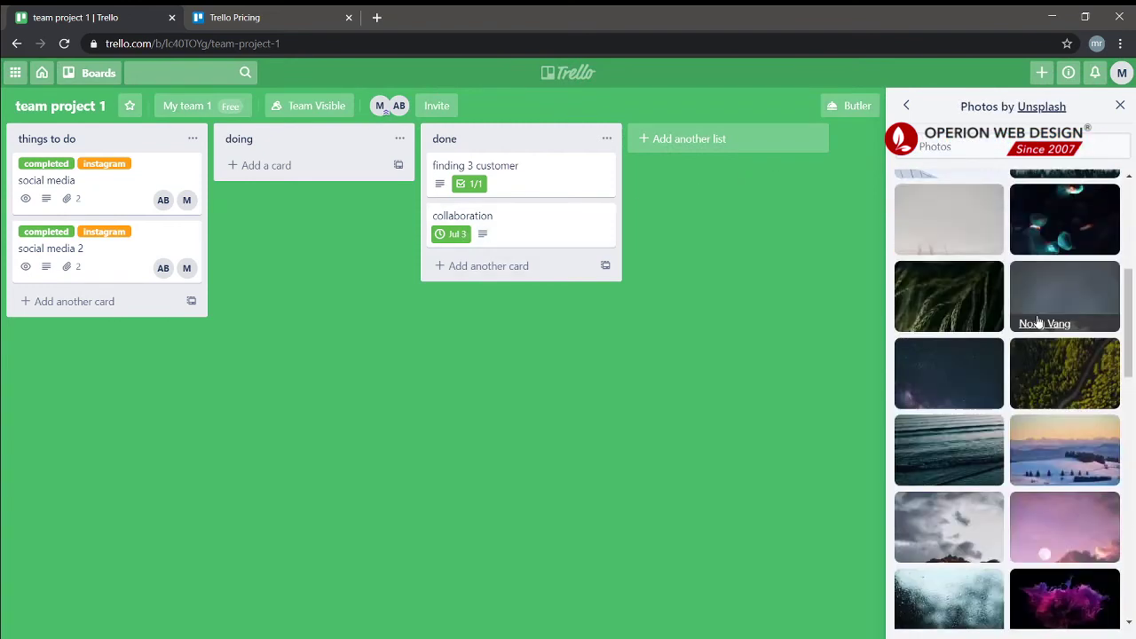
scroll(1063, 471, down, 5)
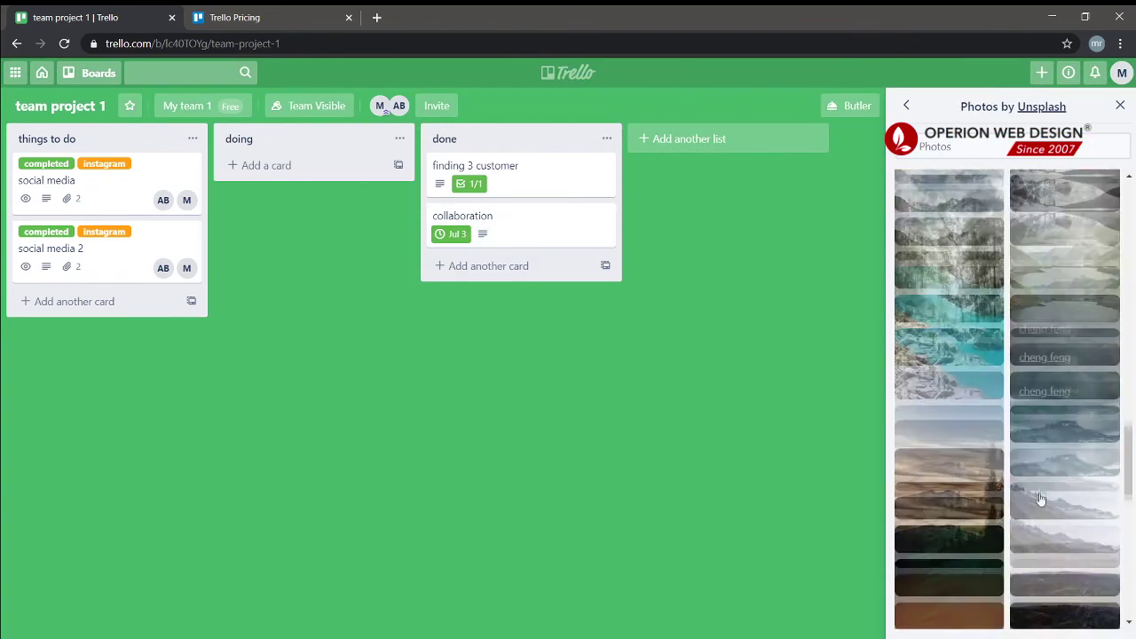
scroll(1068, 515, down, 3)
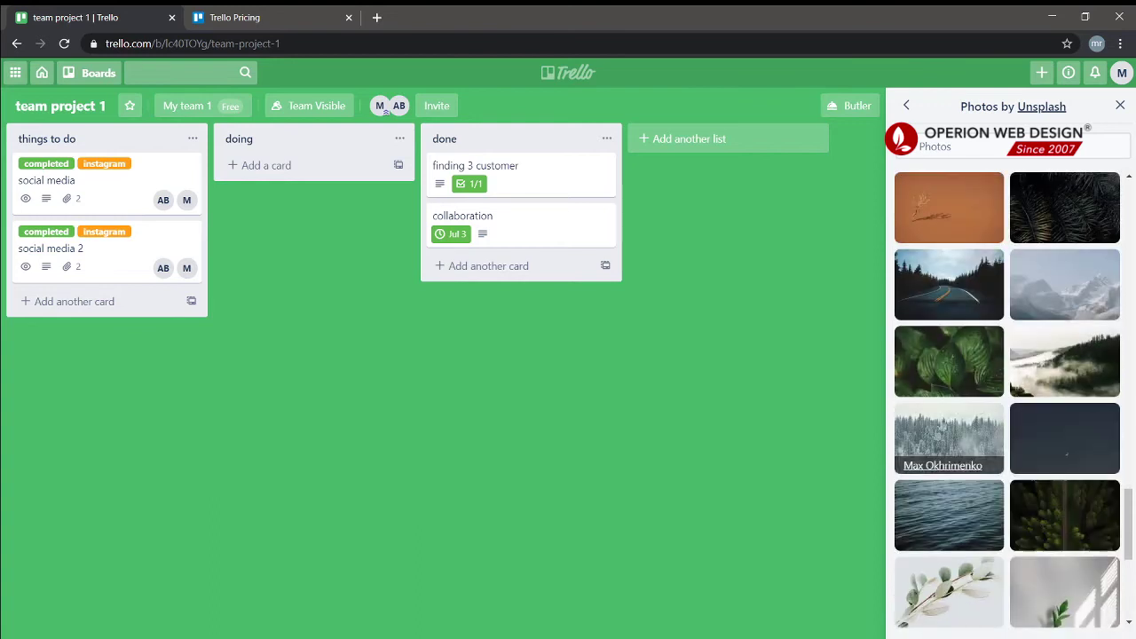
click(1064, 444)
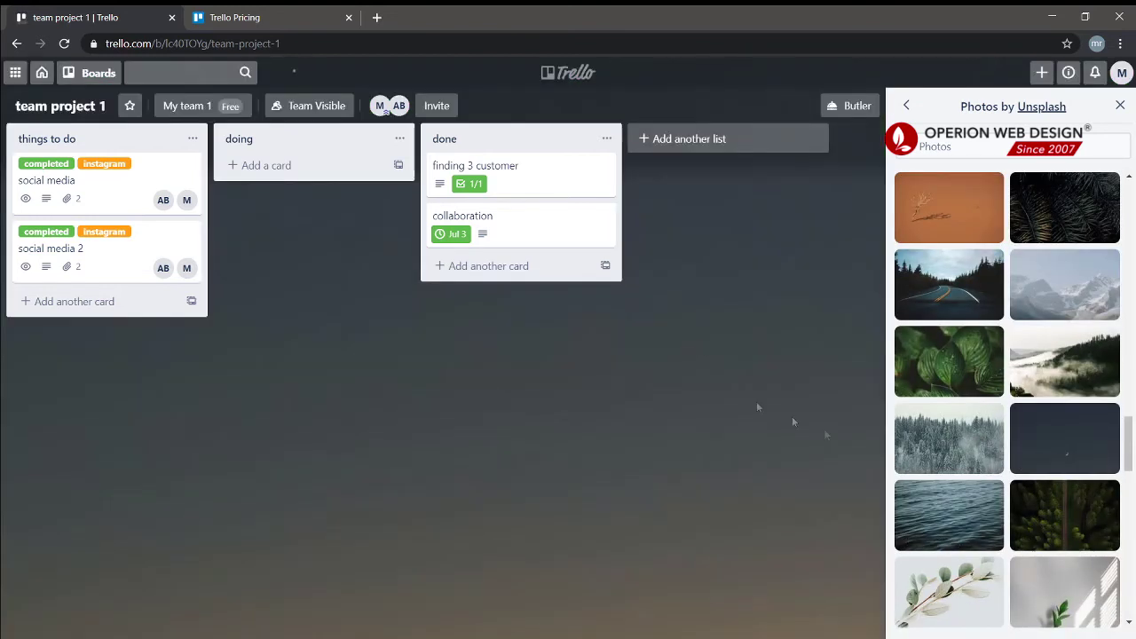
Set the board background to the night photo of red wooden houses on a rocky hillside and close the menu
scroll(1008, 399, down, 8)
click(949, 320)
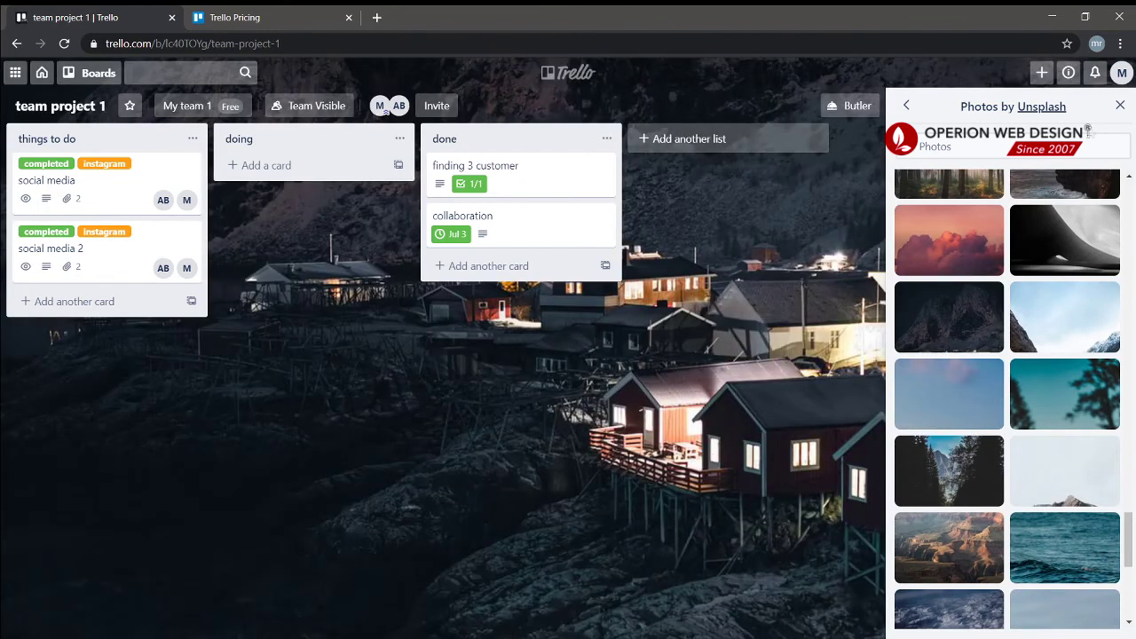
click(1121, 105)
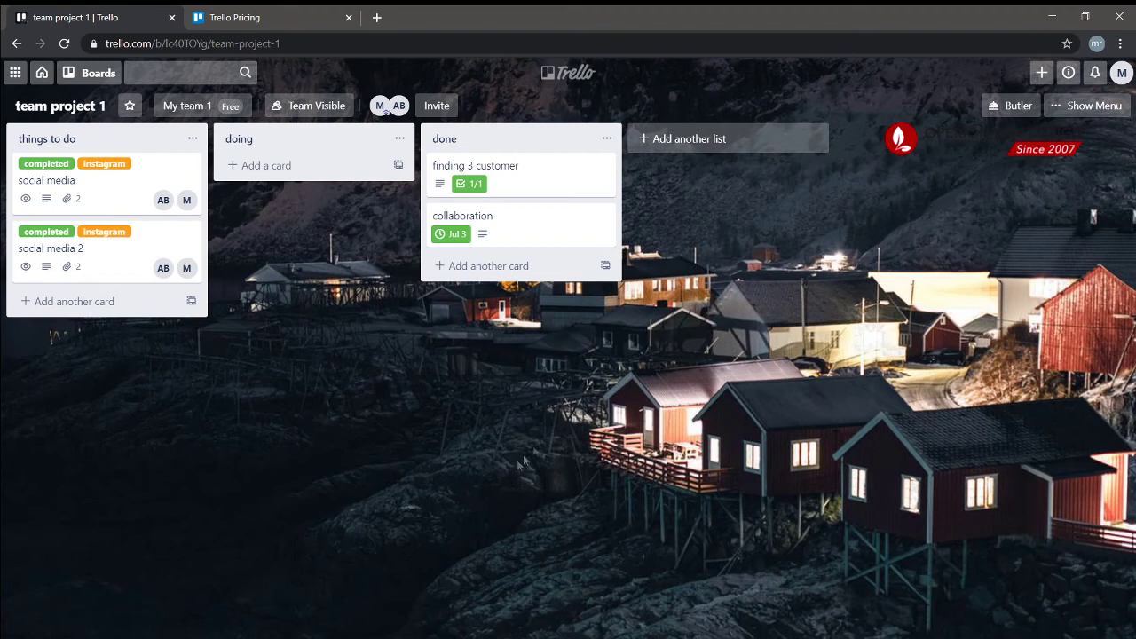
Filter the board's cards by the "completed" label and separately by the "instagram" label, clearing each filter after viewing it
click(1081, 105)
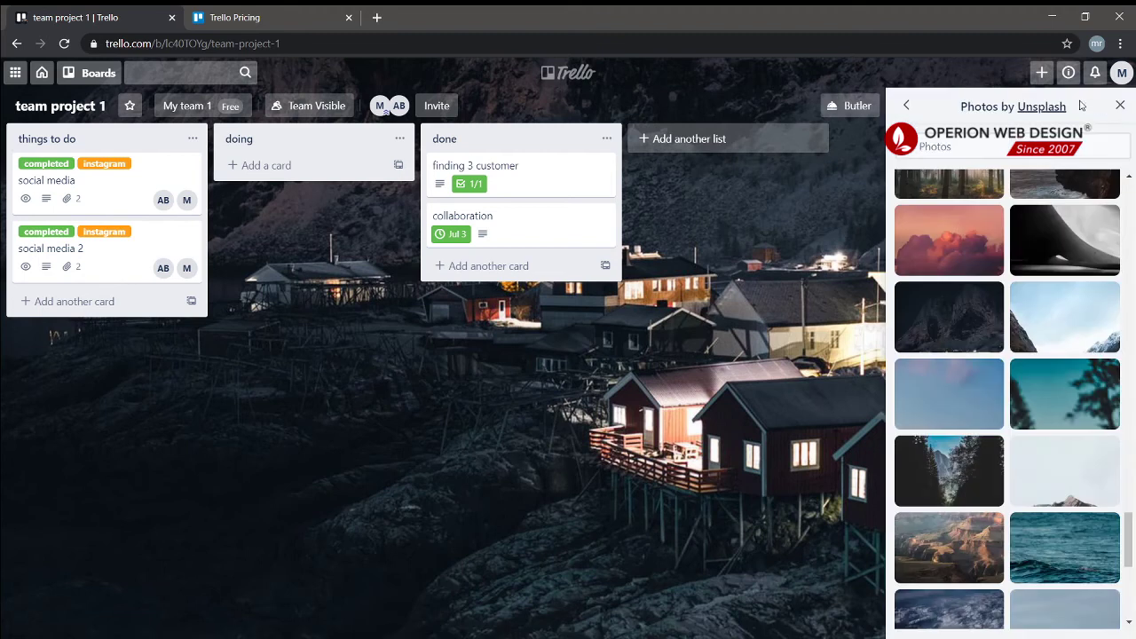
click(907, 105)
click(906, 106)
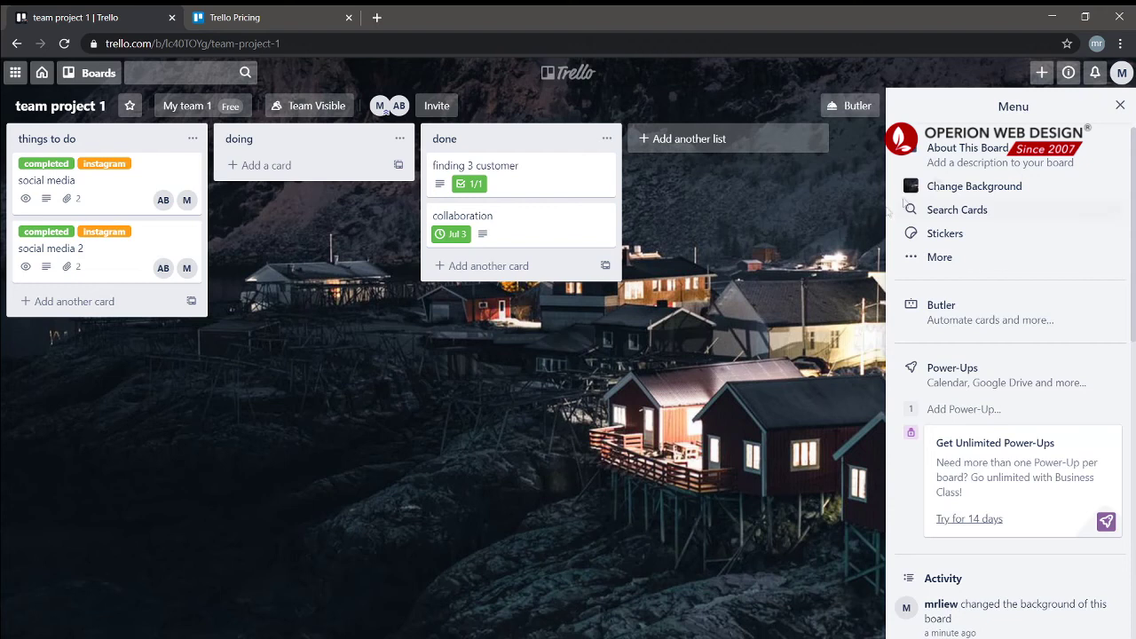
click(1120, 105)
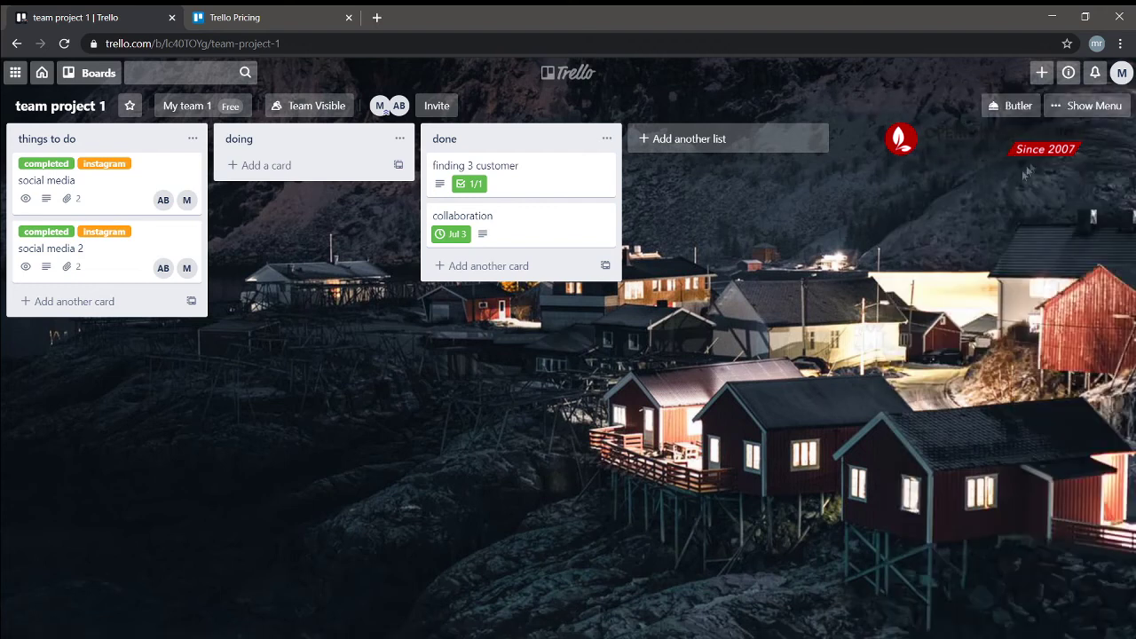
click(1081, 106)
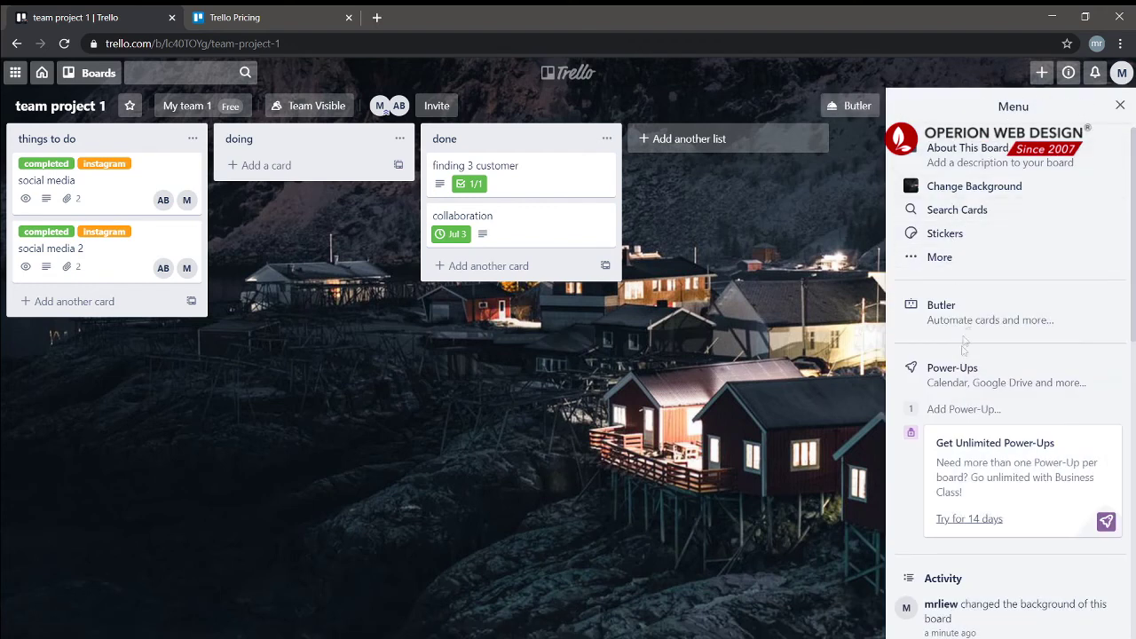
click(969, 211)
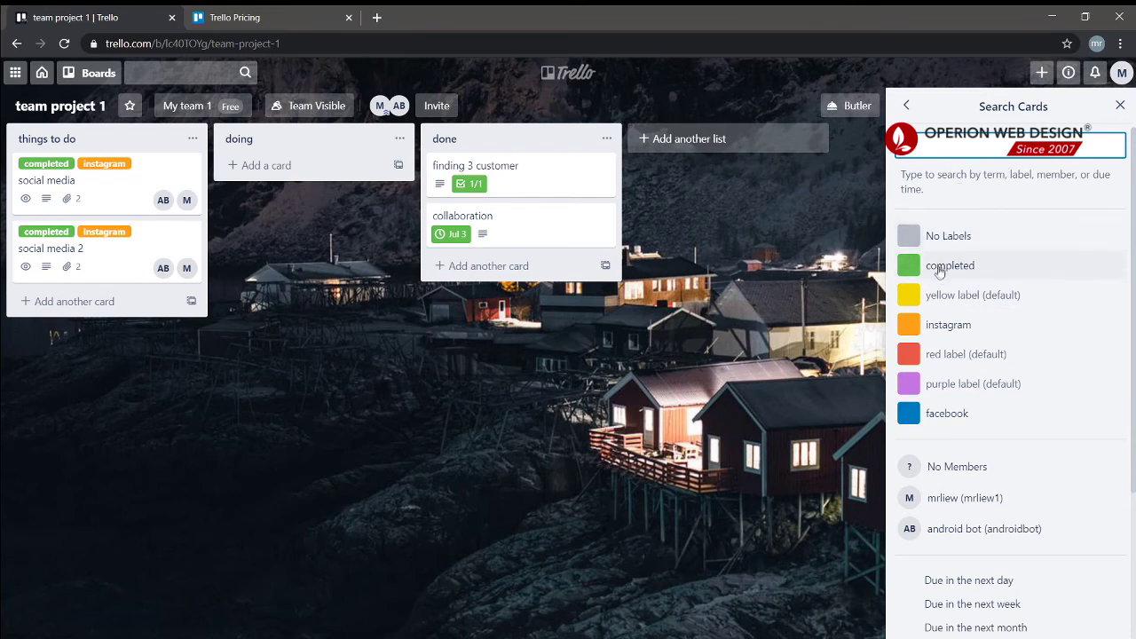
click(1006, 264)
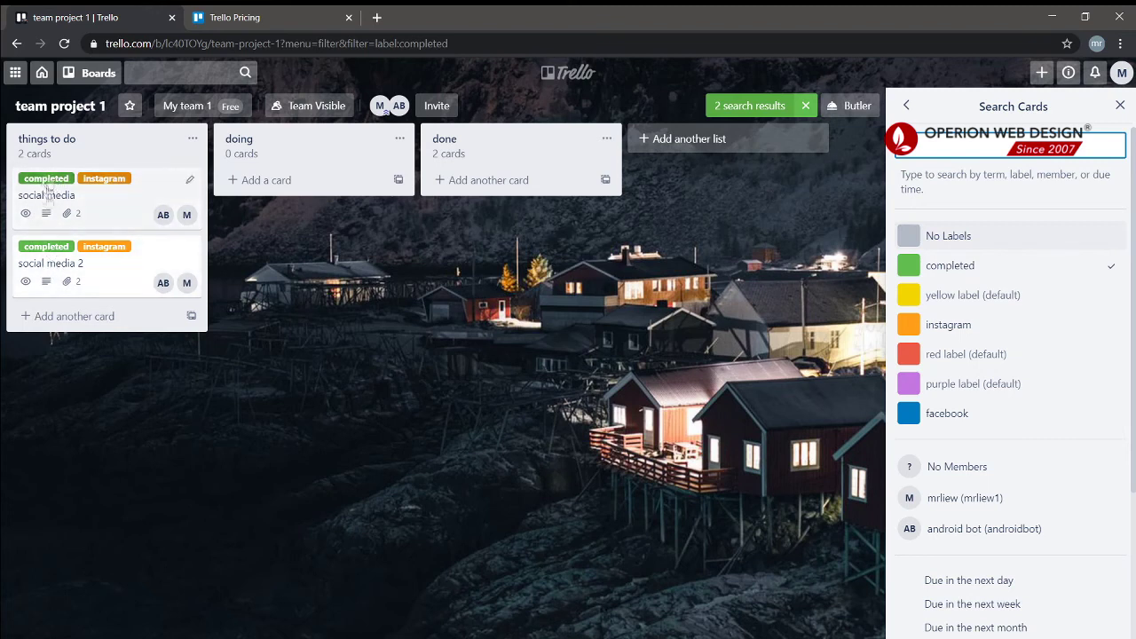
click(991, 266)
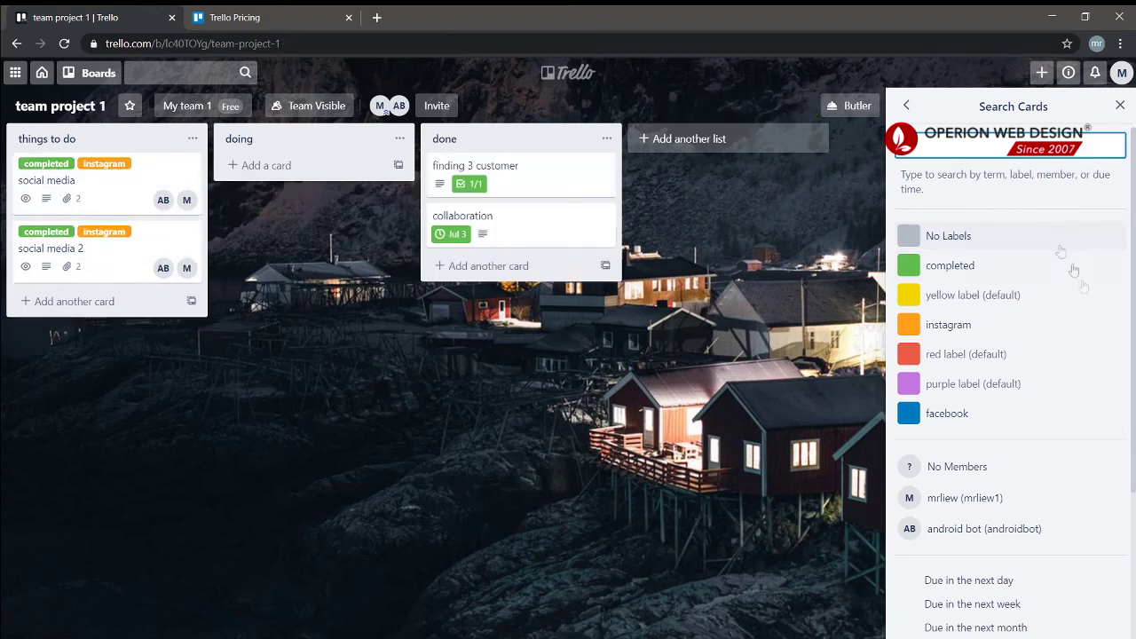
click(1030, 334)
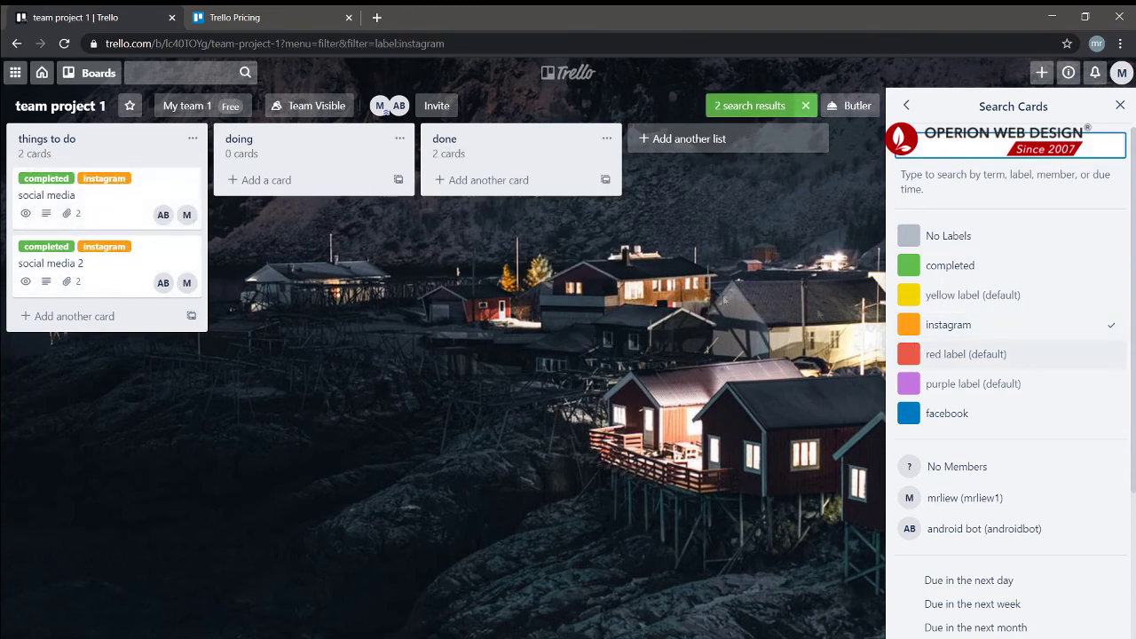
click(987, 330)
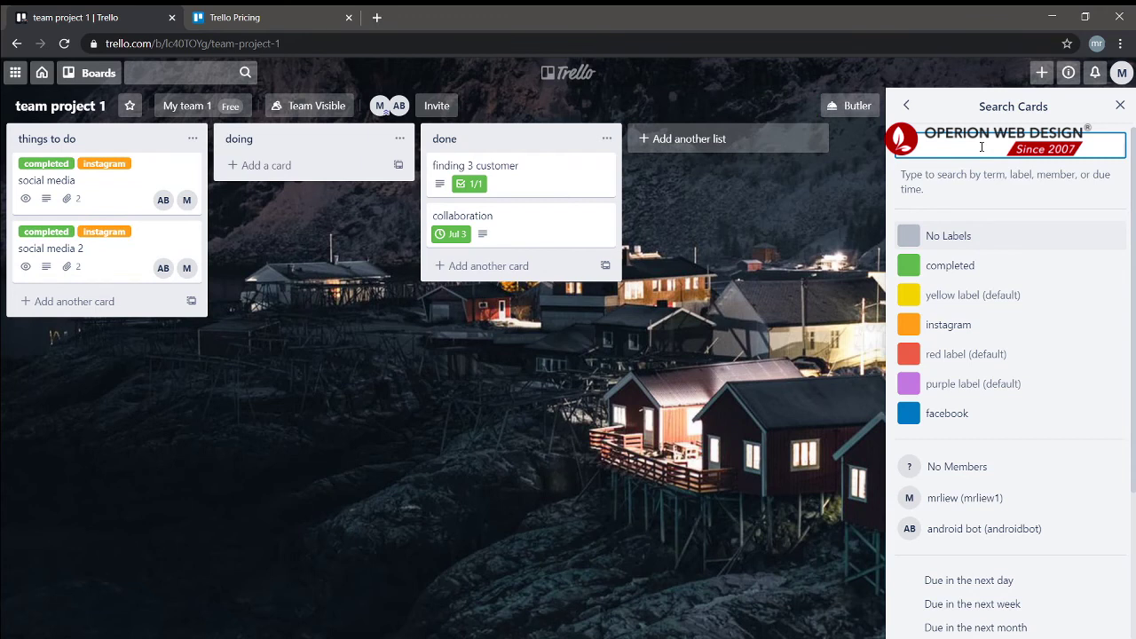
Search the board's cards for "3 customer" and clear the search term
text(3 customer)
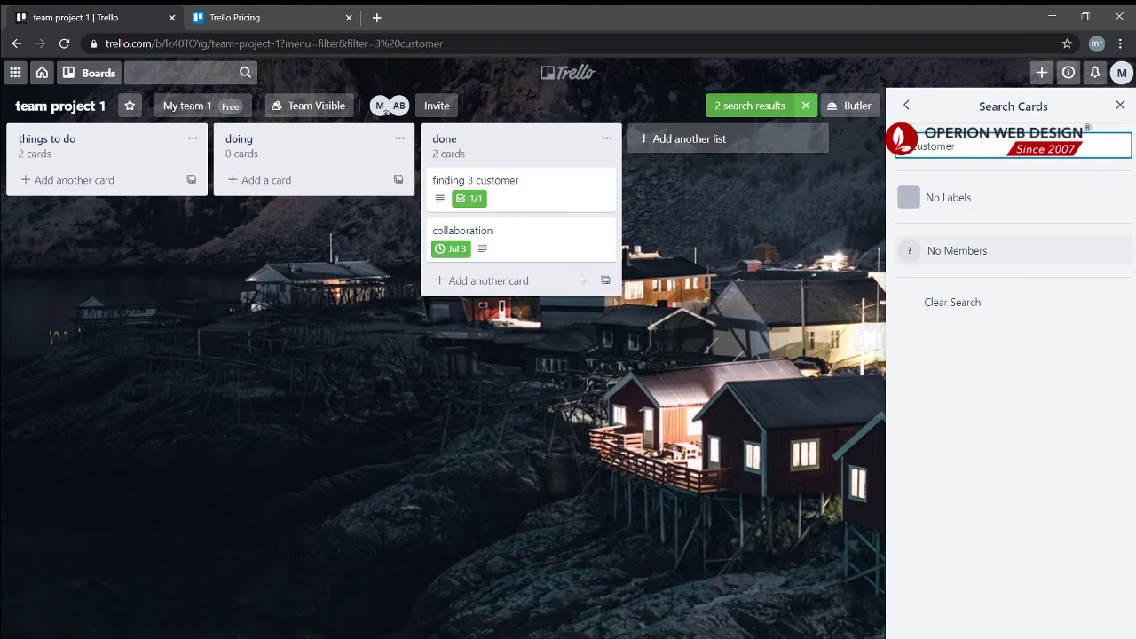
click(510, 239)
click(175, 348)
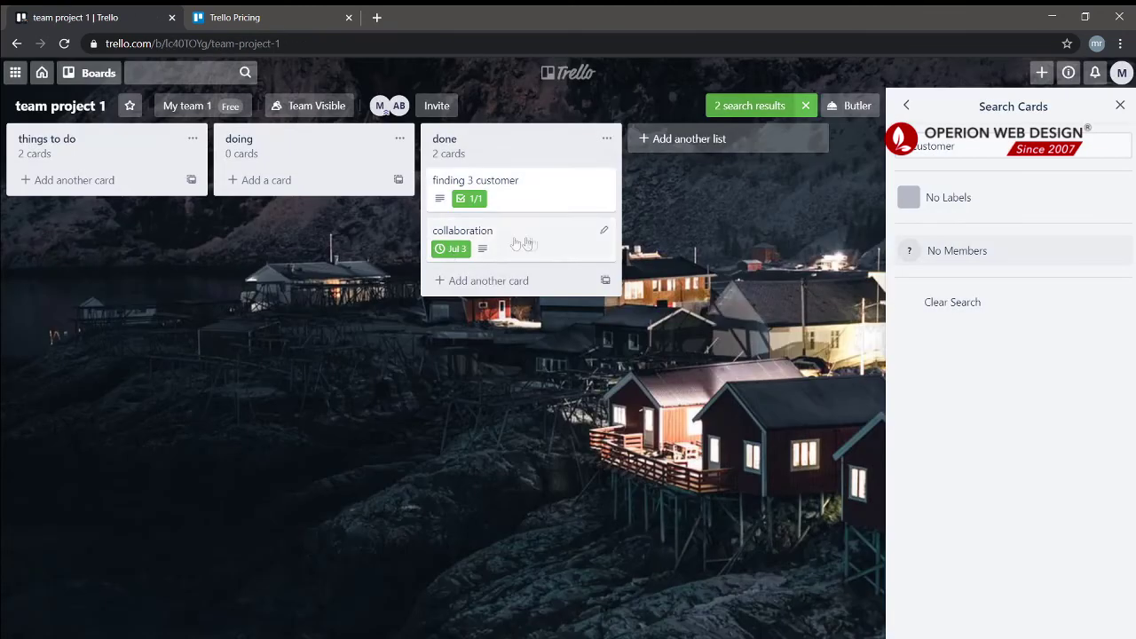
triple_click(994, 147)
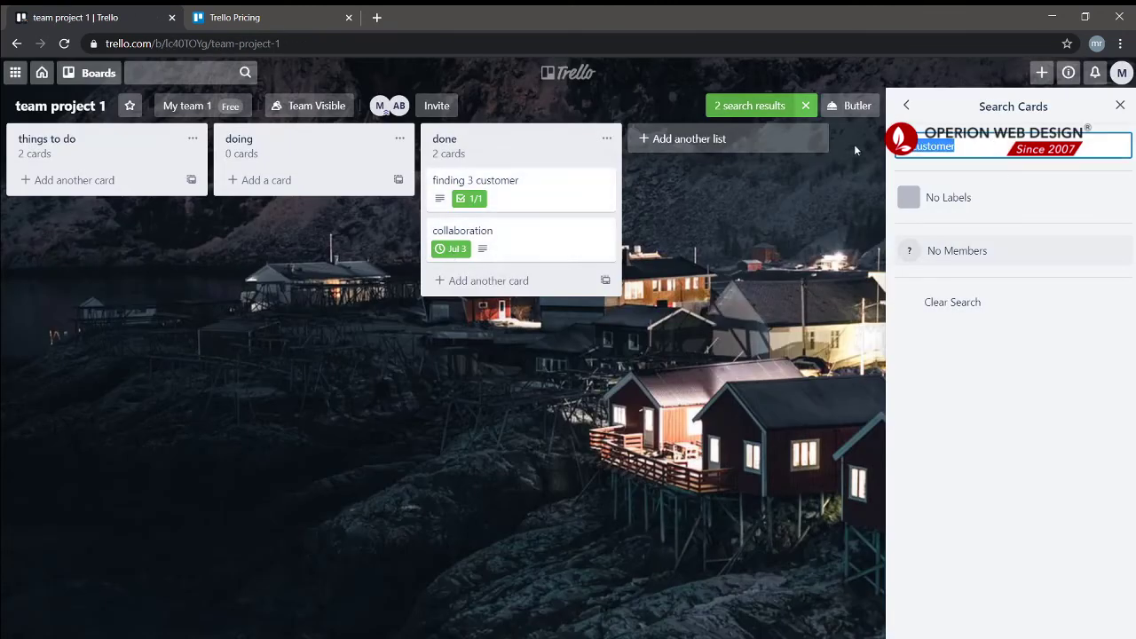
key(BackSpace)
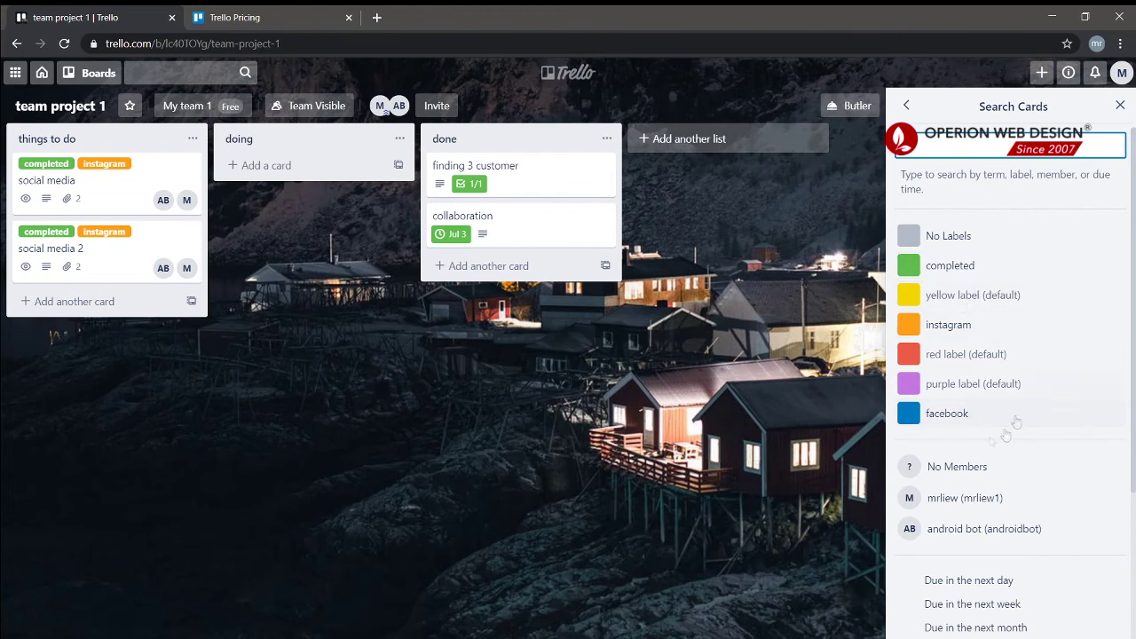
Filter the board's cards by the member with the initials AB
scroll(964, 329, down, 1)
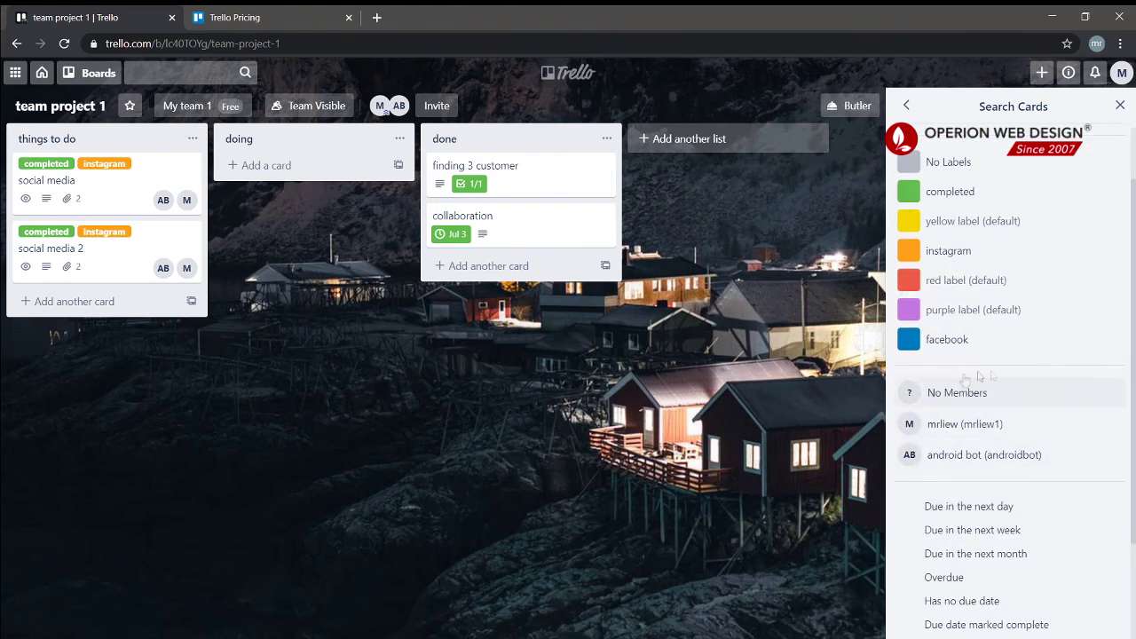
click(994, 460)
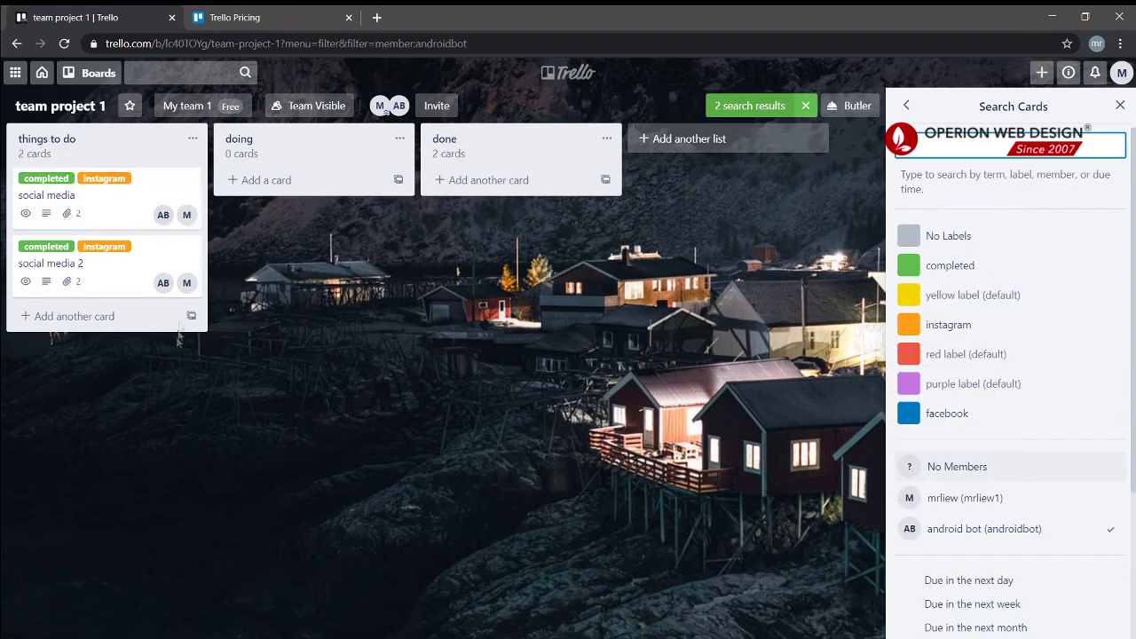
Clear the member filter, filter the board's cards by those due in the next day, and leave the card search
click(989, 528)
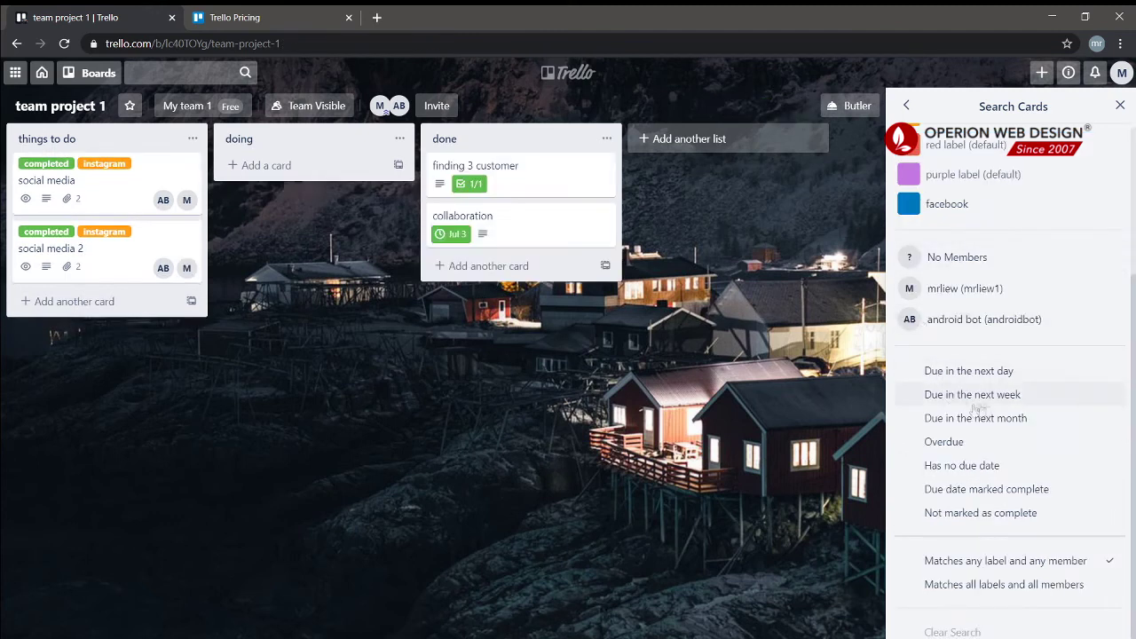
click(927, 373)
key(Escape)
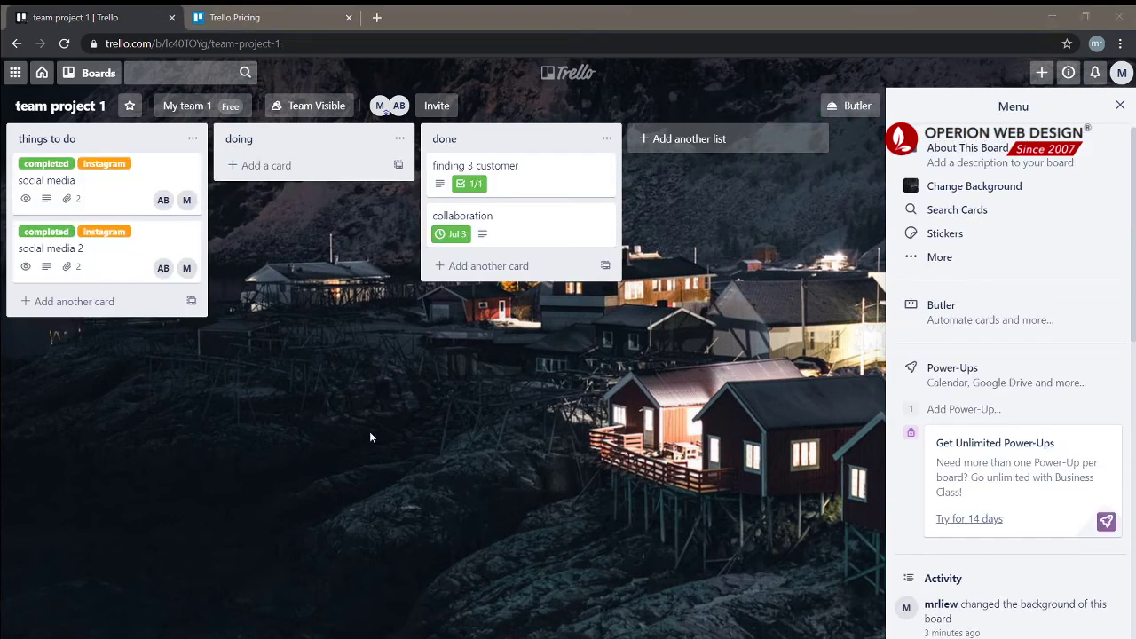
Review the board's visibility options and close them without changing the setting
click(315, 106)
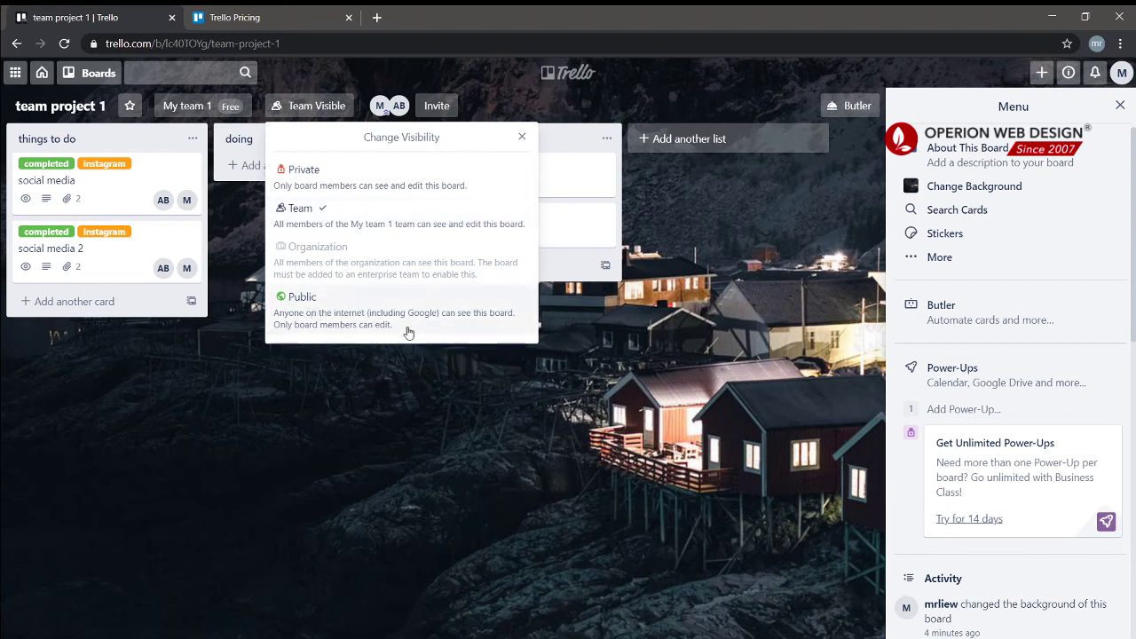
click(385, 377)
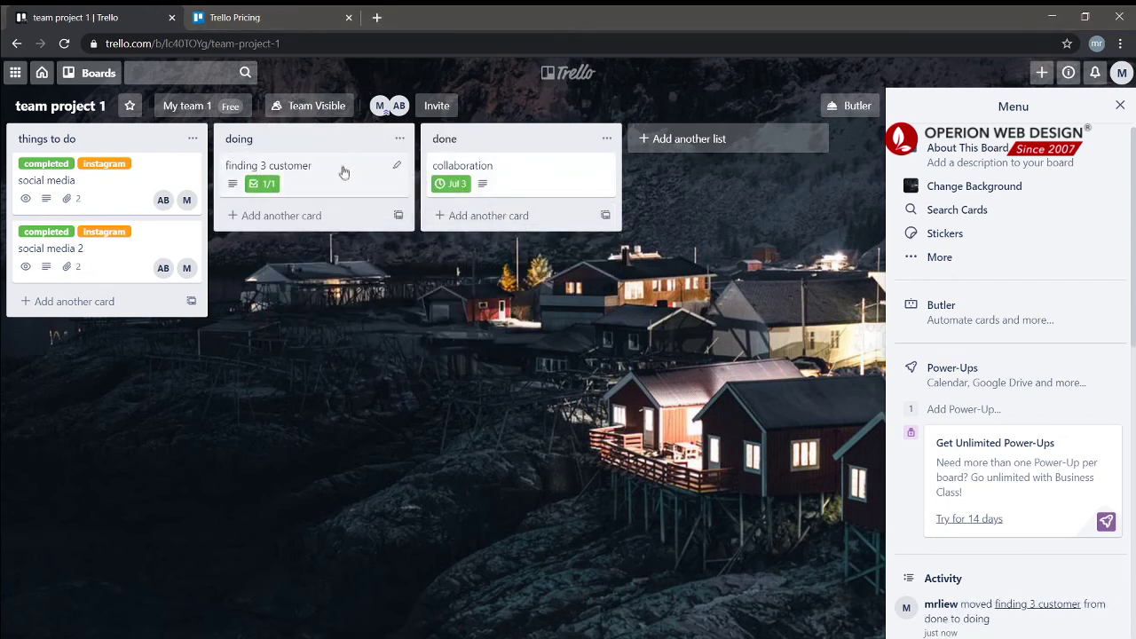
Open the "finding 3 customer" card in the doing list to examine its customer checklist, and close it
click(343, 170)
click(232, 253)
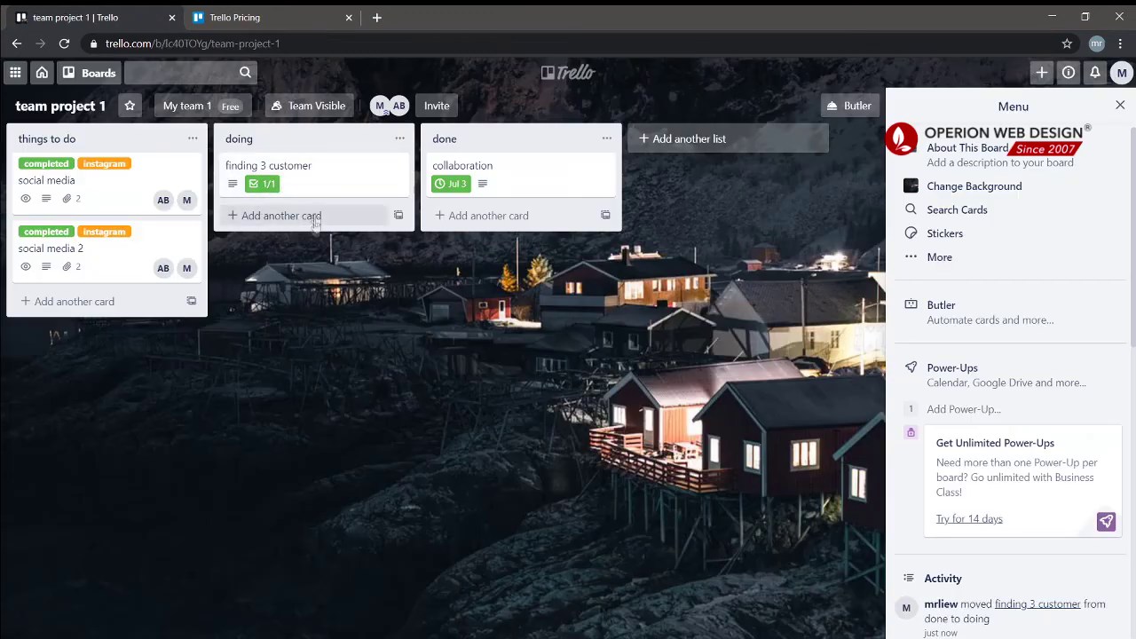
click(311, 177)
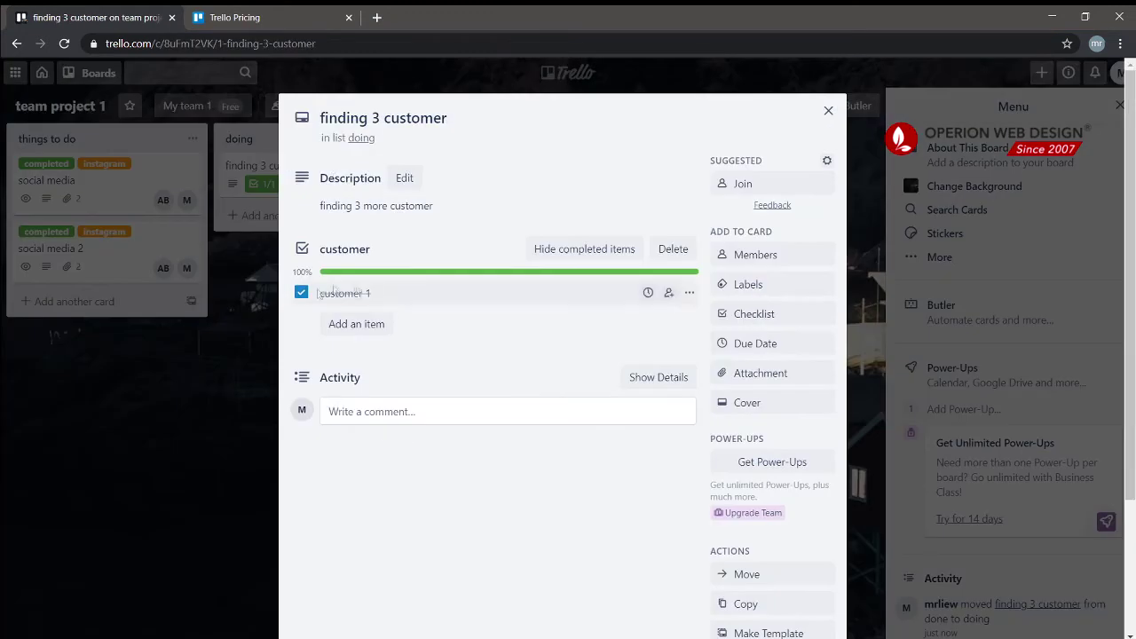
click(233, 246)
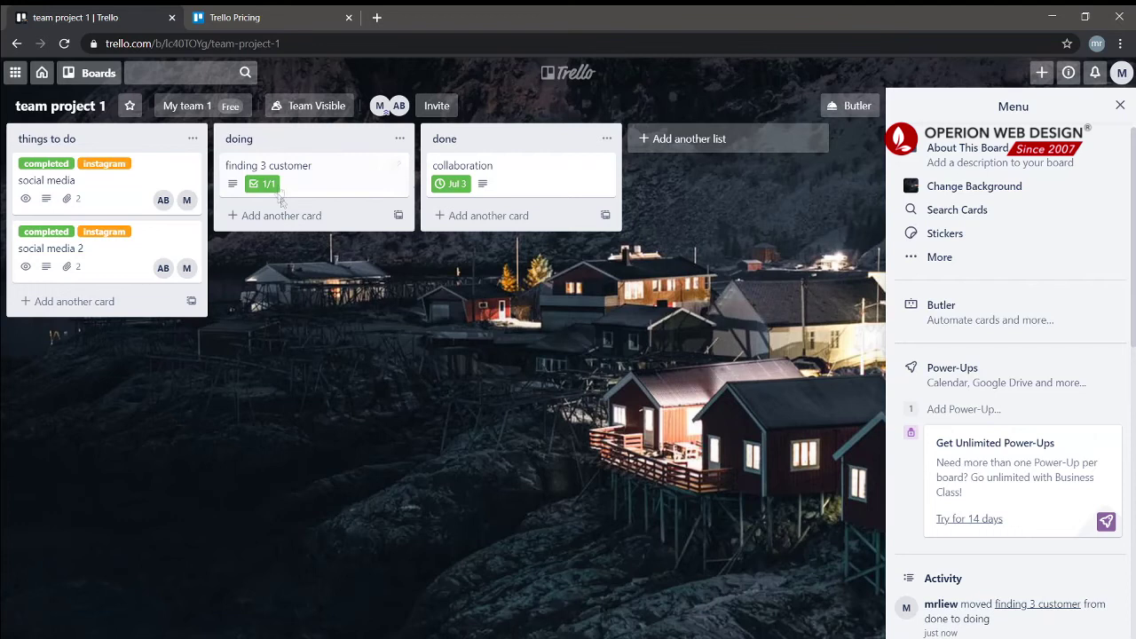
Add a second checklist to the "finding 3 customer" card by copying the items of its customer checklist, and close the card
click(323, 188)
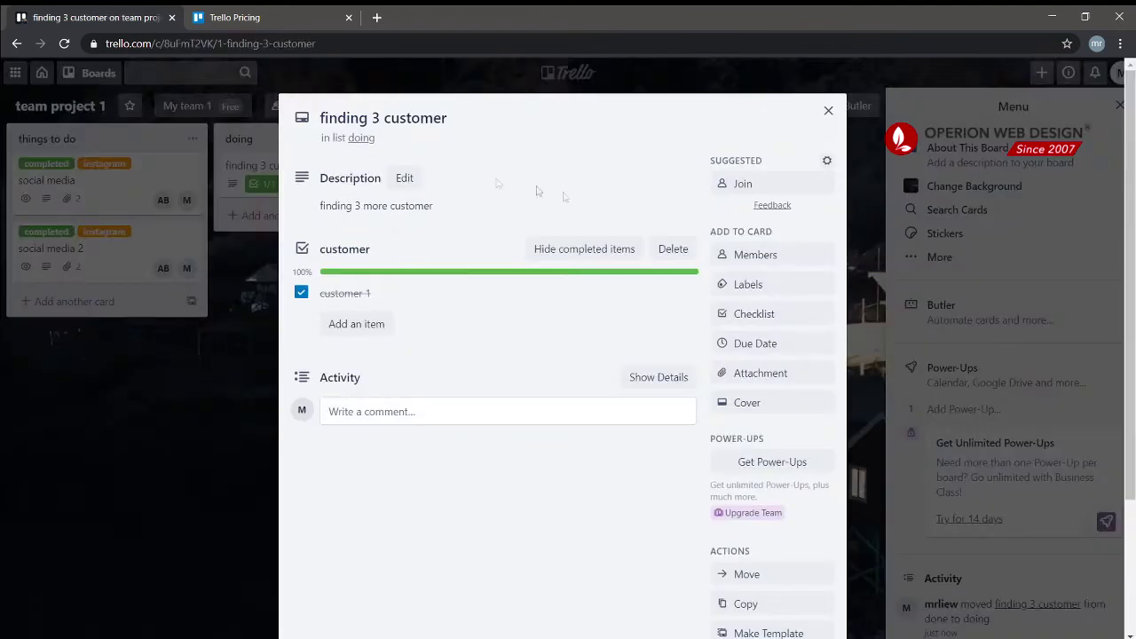
click(755, 320)
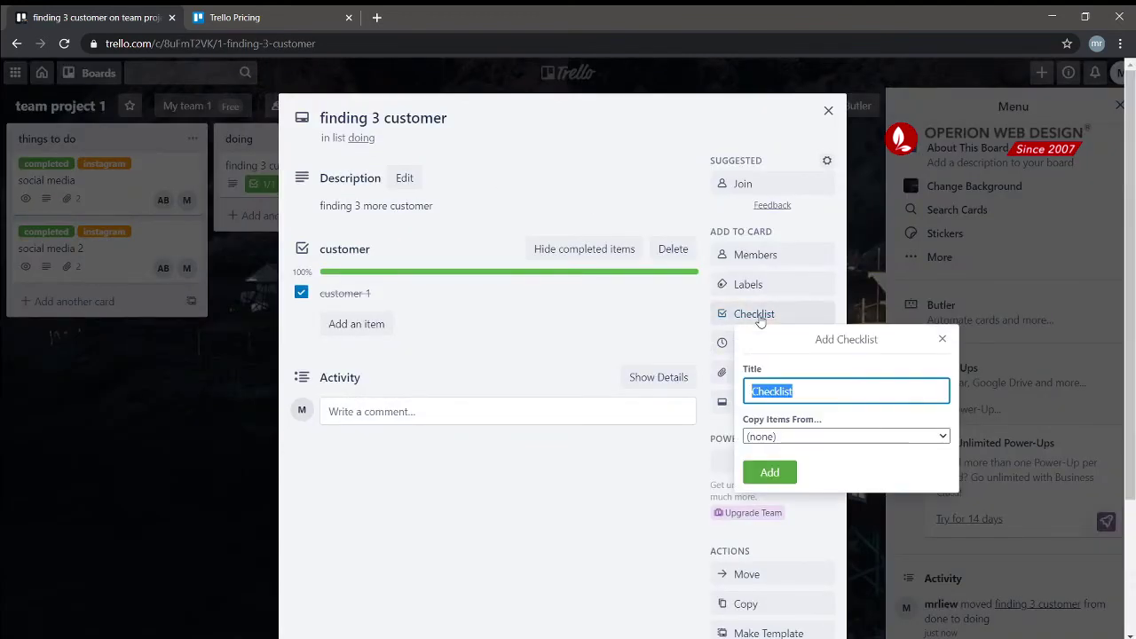
click(755, 433)
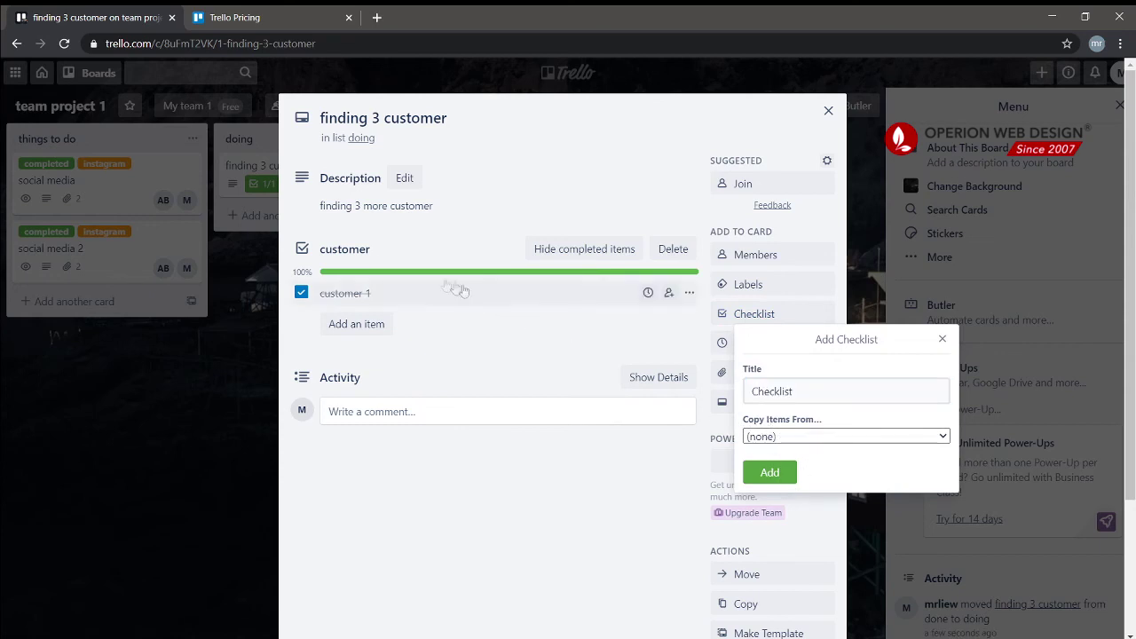
key(Down)
click(771, 473)
click(393, 522)
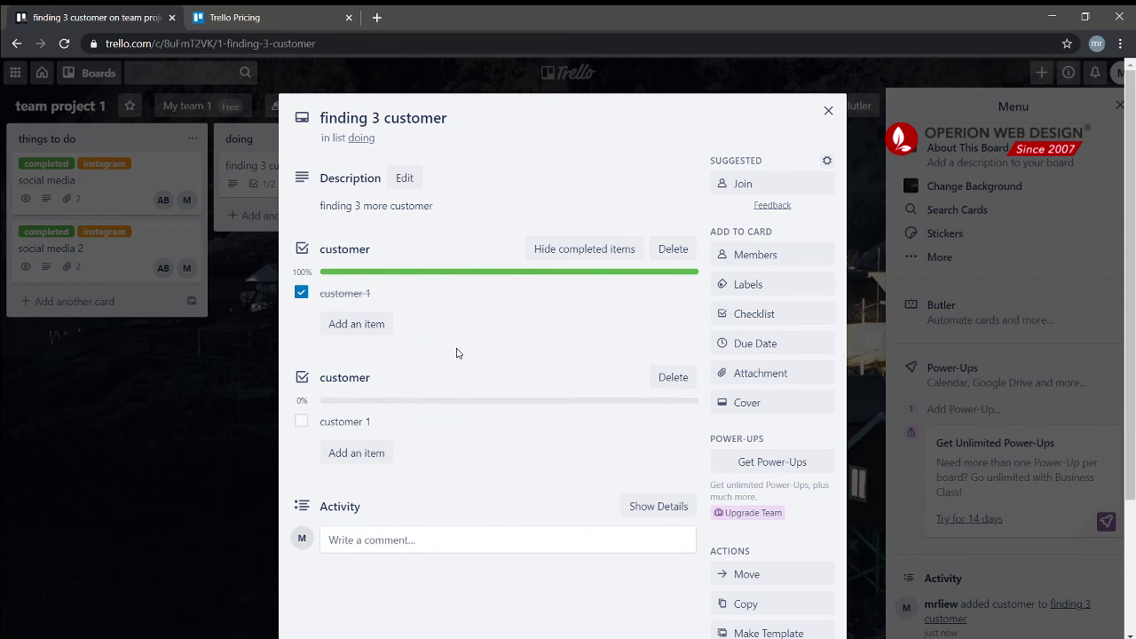
key(Escape)
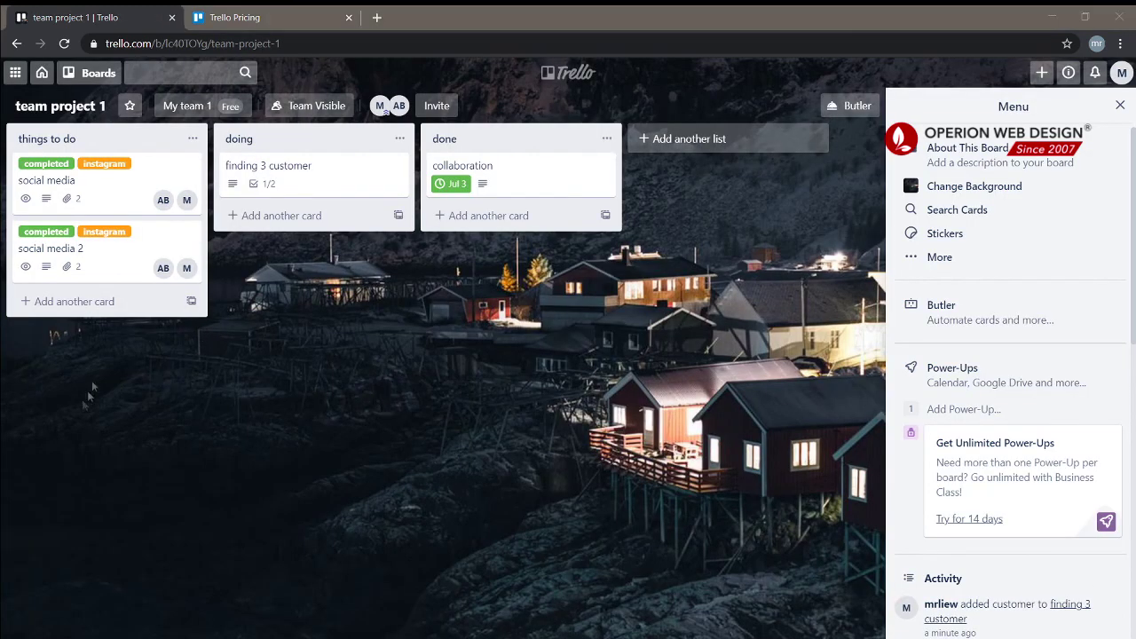
Add a card titled "this is new task" to the doing list
click(76, 301)
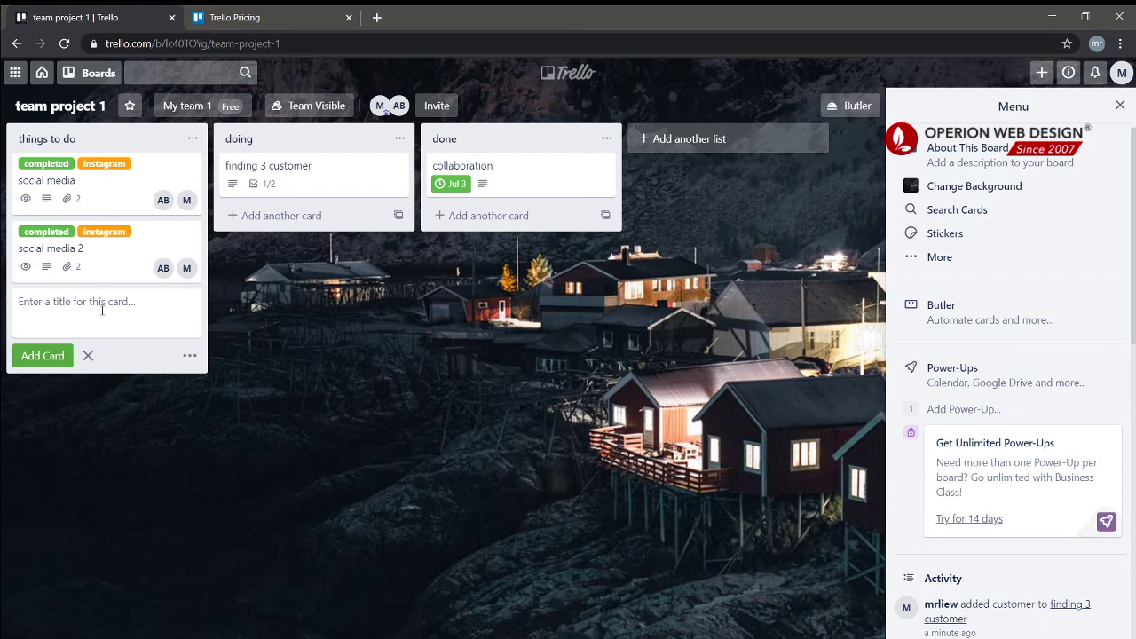
text(this is new task)
click(298, 218)
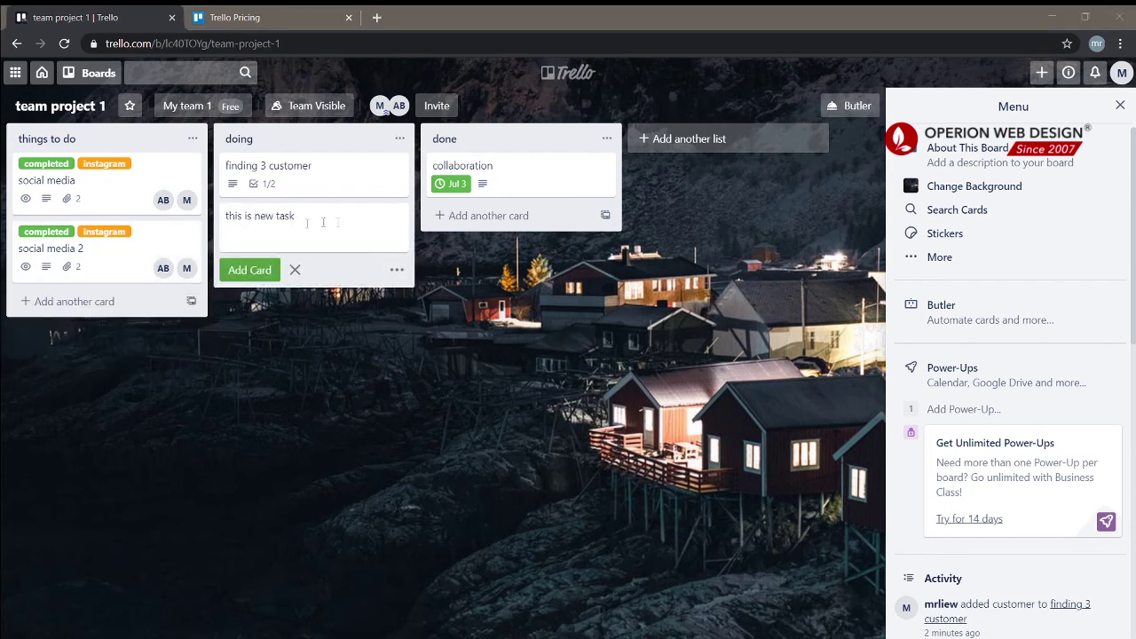
click(488, 218)
click(325, 218)
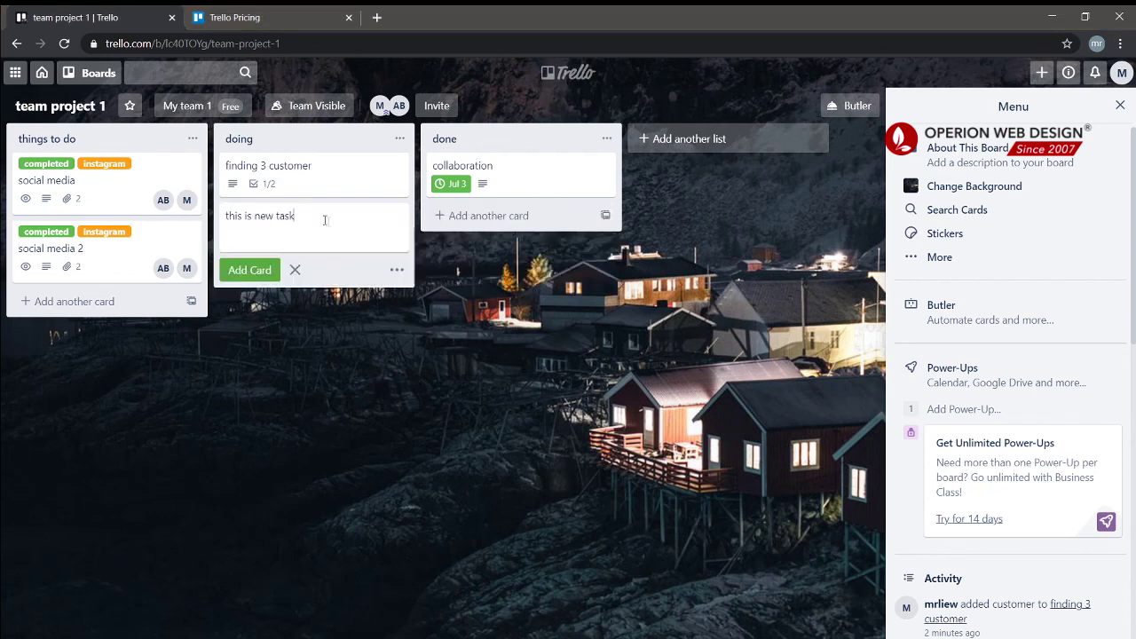
click(495, 409)
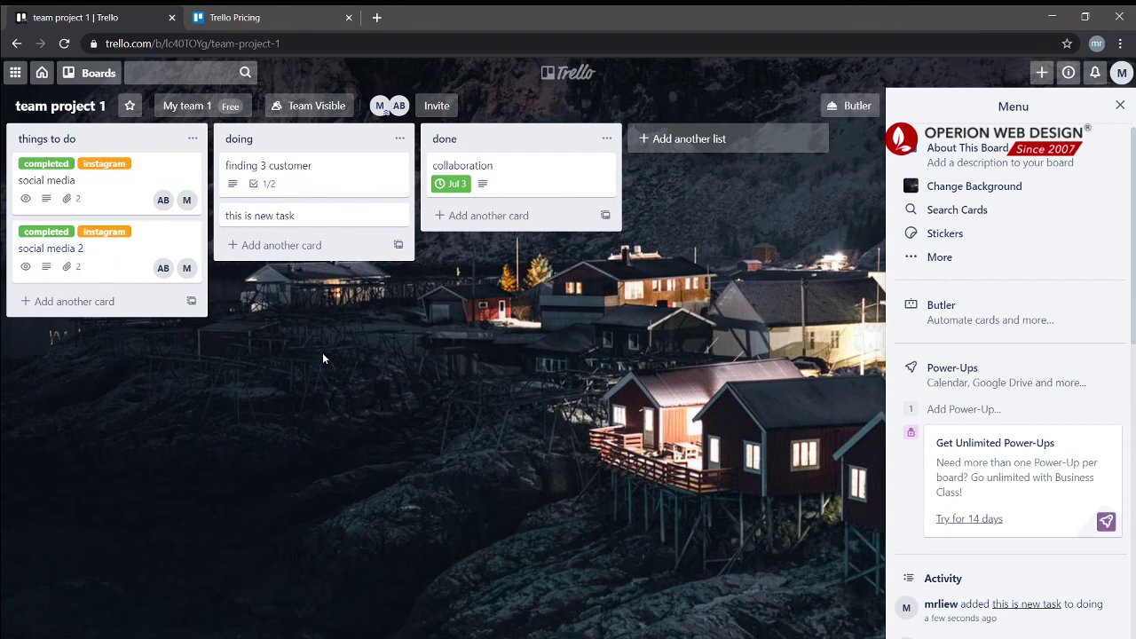
Filter the board to the cards assigned to the own account and clear the filter
key(q)
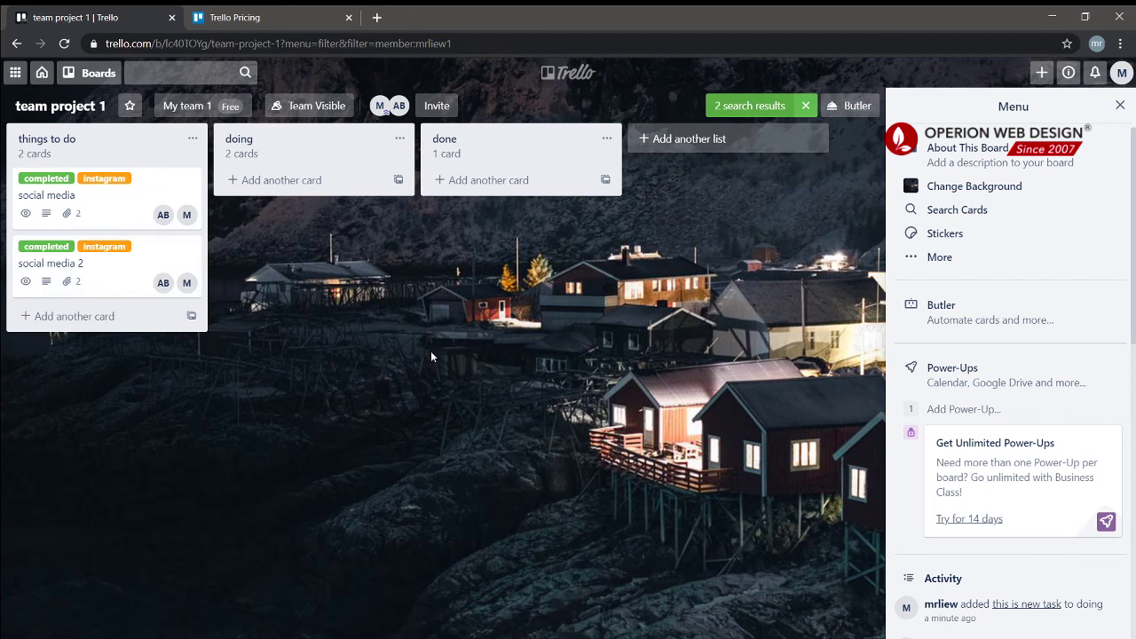
key(x)
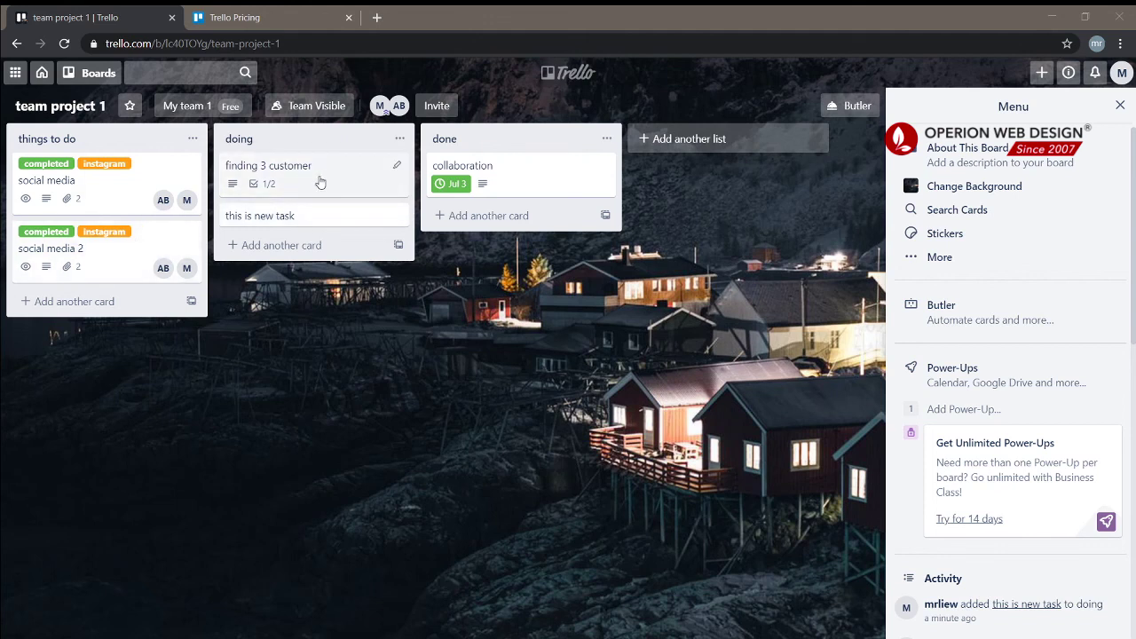
Join the "finding 3 customer", "this is new task" and "collaboration" cards as a member, and leave all three again
key(space)
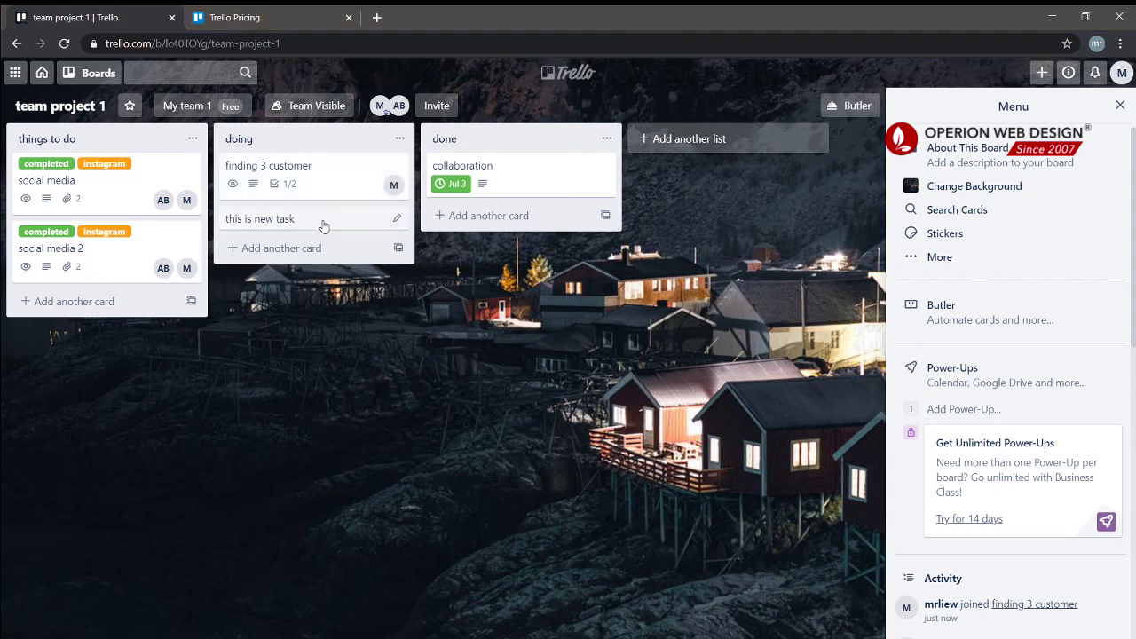
key(space)
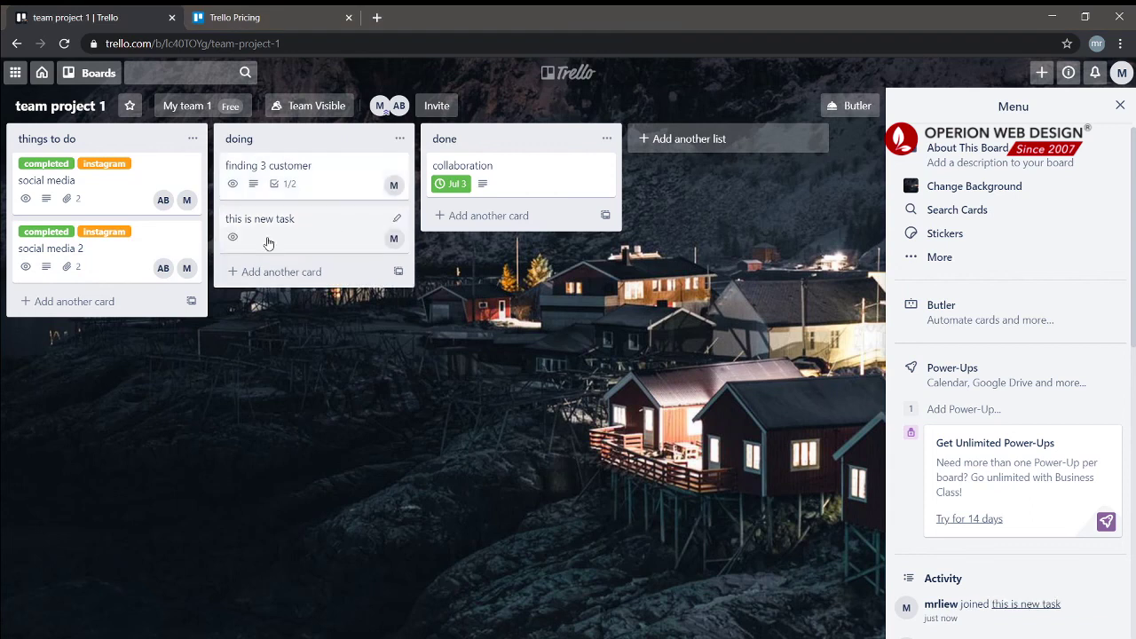
key(space)
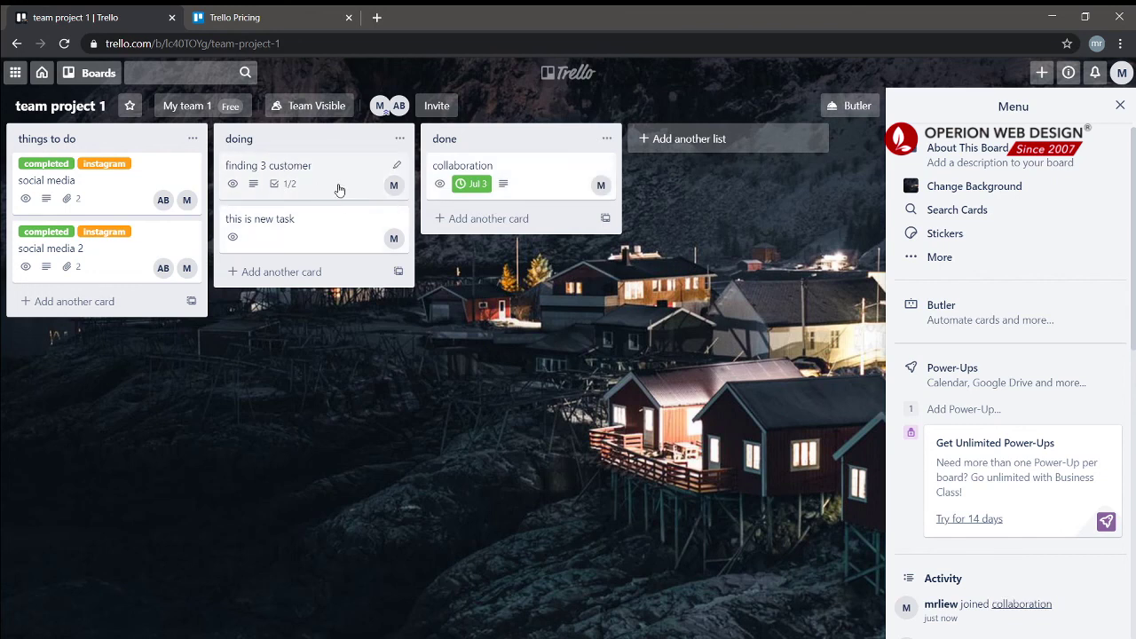
key(space)
key(space)
key(space)
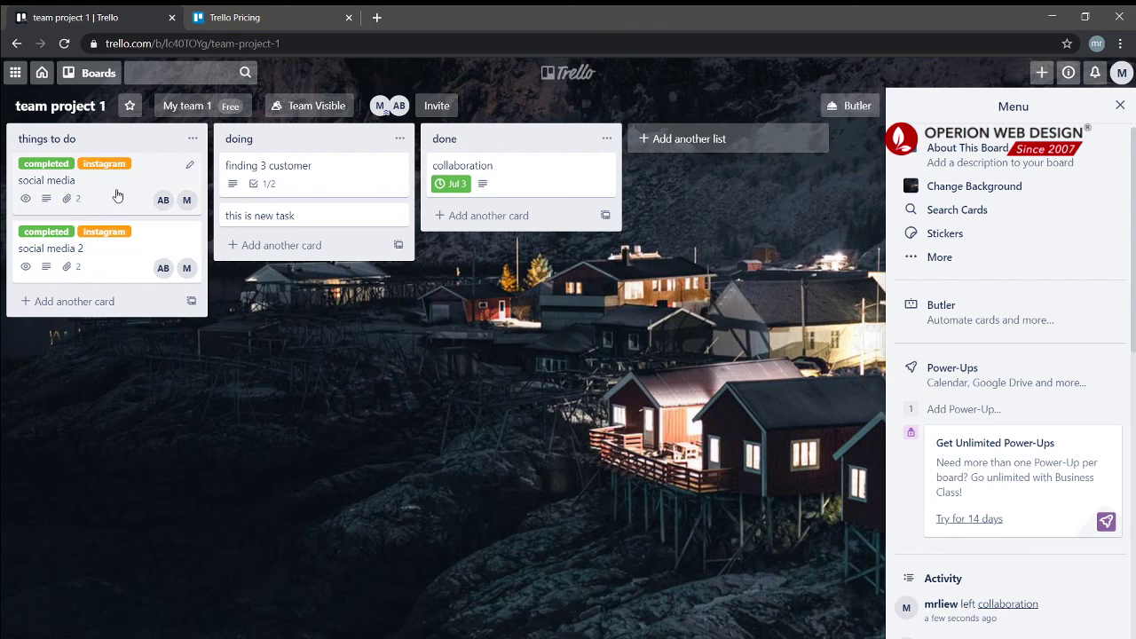
Set the social media card's due date to 7/3/2020 at 11:29 AM with a reminder 15 minutes before, and remove it again
key(d)
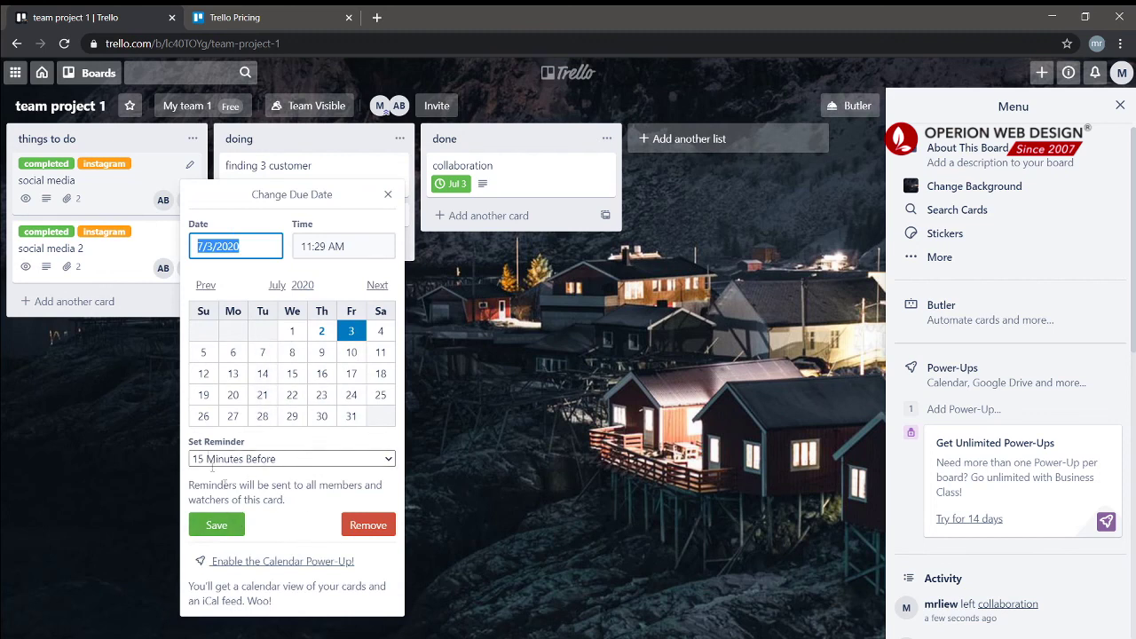
click(216, 524)
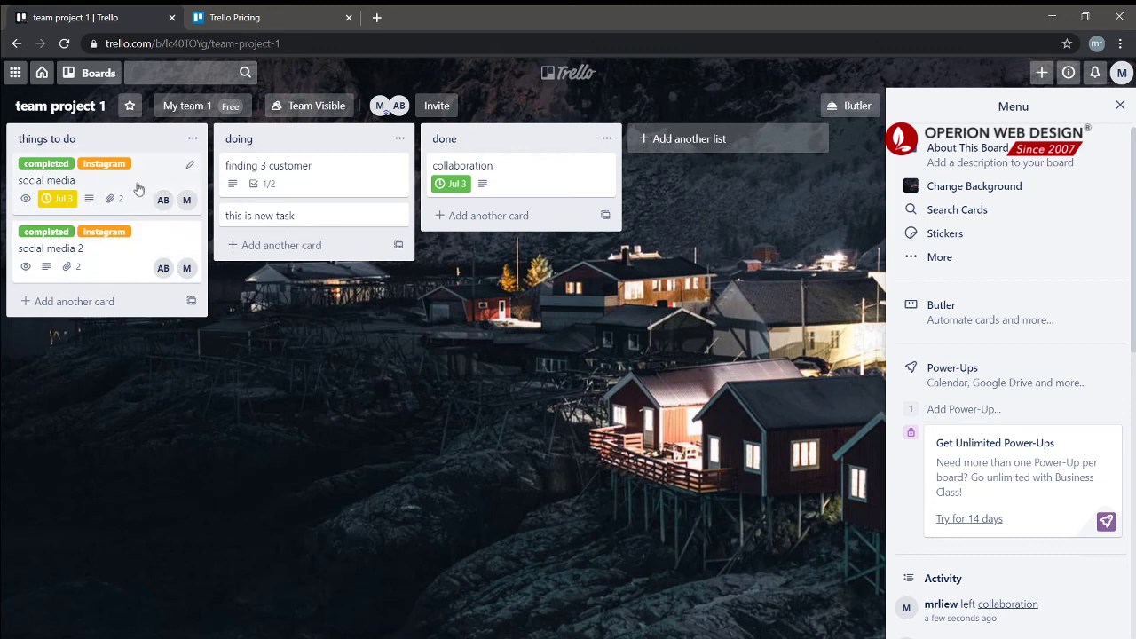
key(d)
click(363, 525)
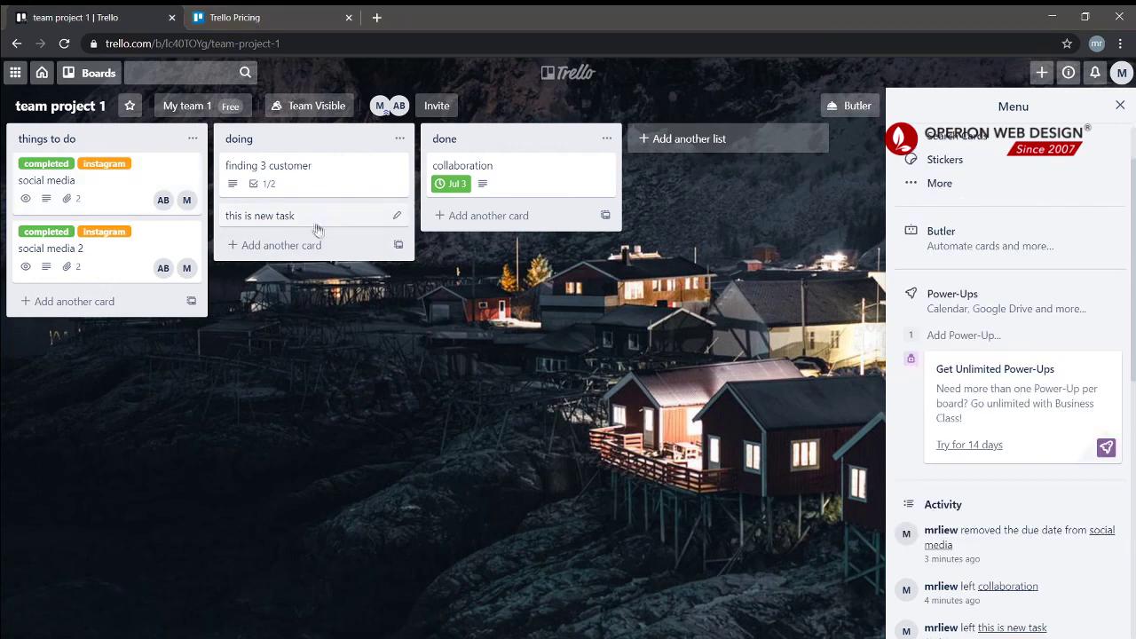
Start a description on the "this is new task" card and examine the Markdown formatting help for bold text
click(293, 216)
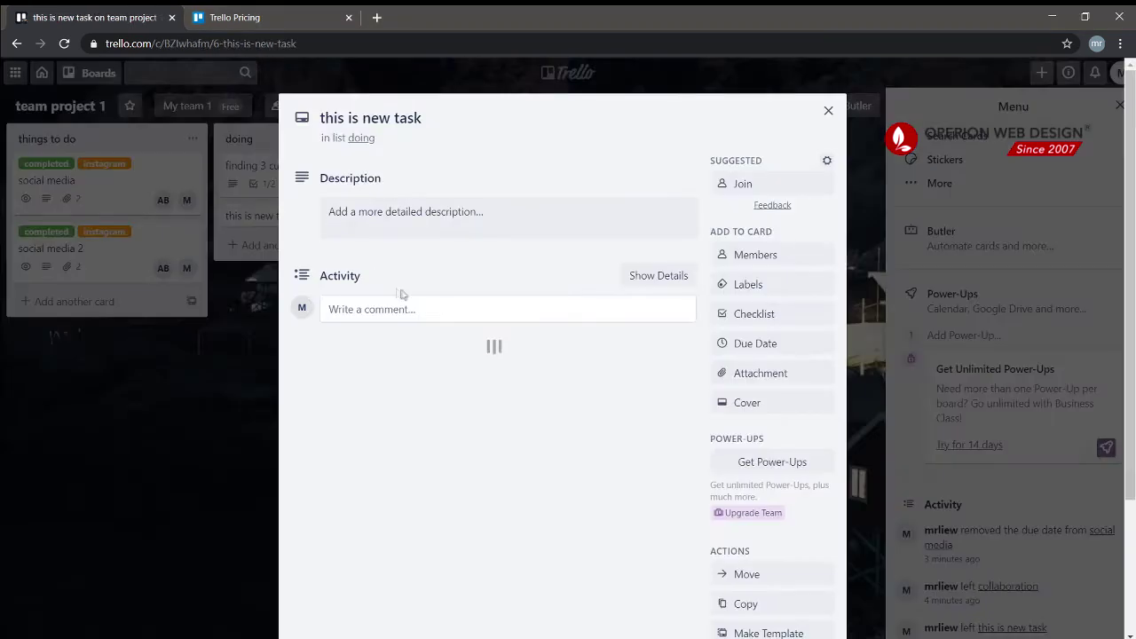
click(438, 221)
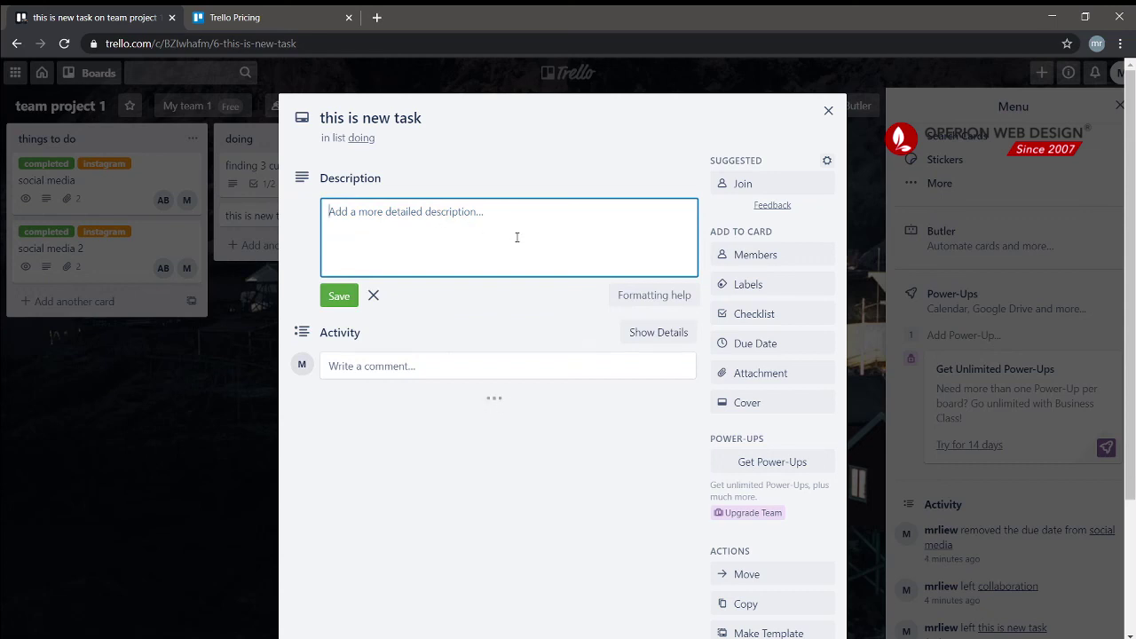
click(654, 296)
scroll(683, 238, down, 2)
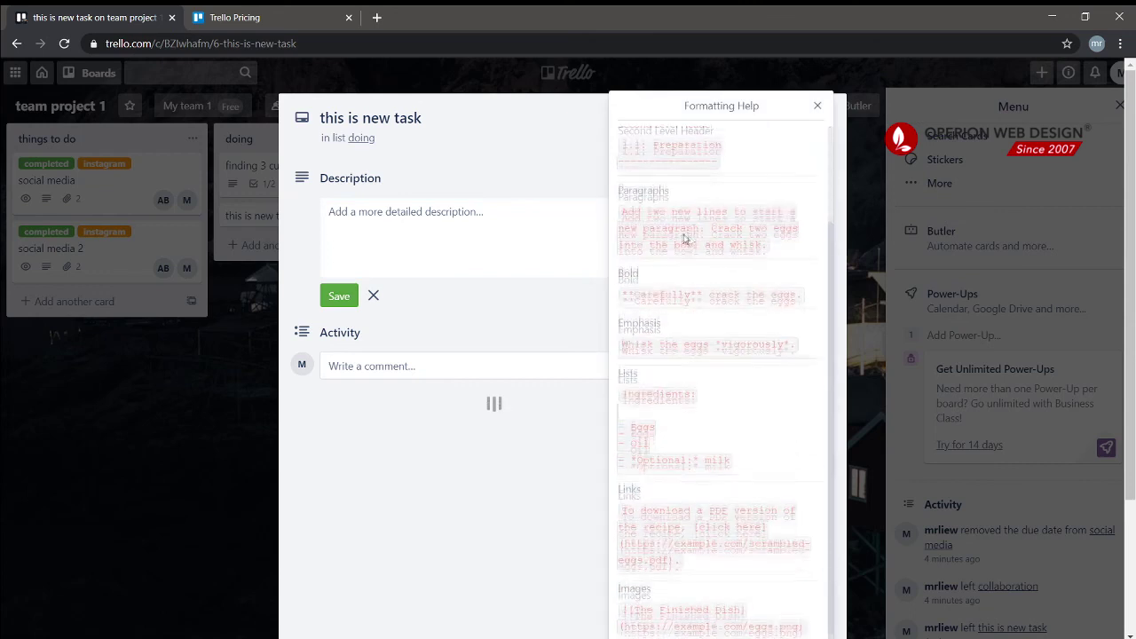
scroll(710, 266, up, 2)
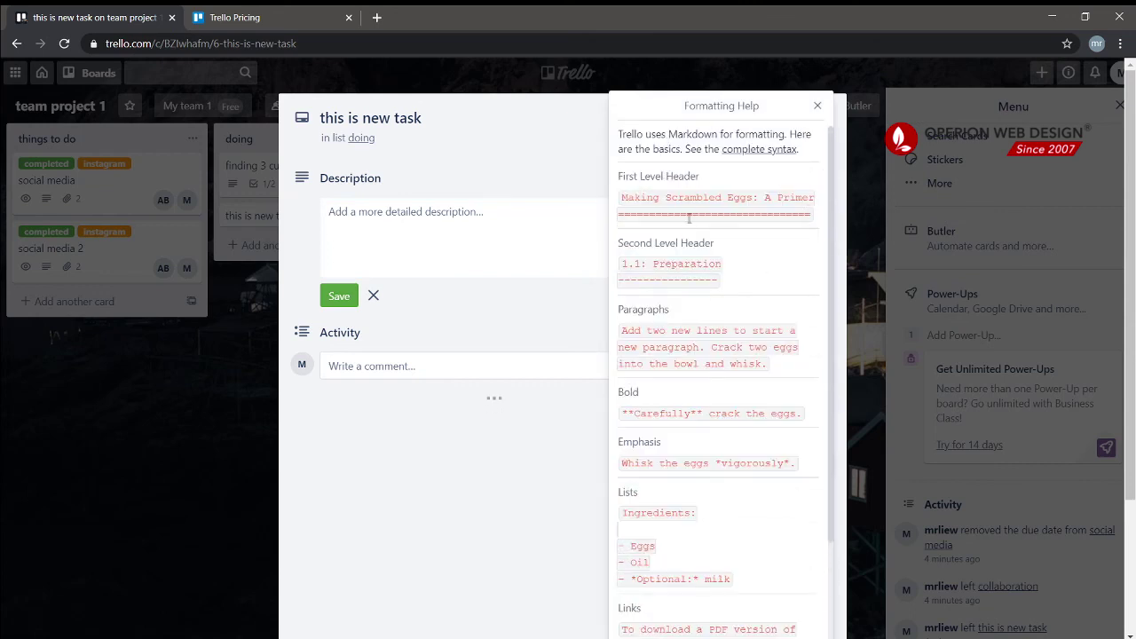
scroll(690, 307, down, 2)
drag(622, 339, 636, 339)
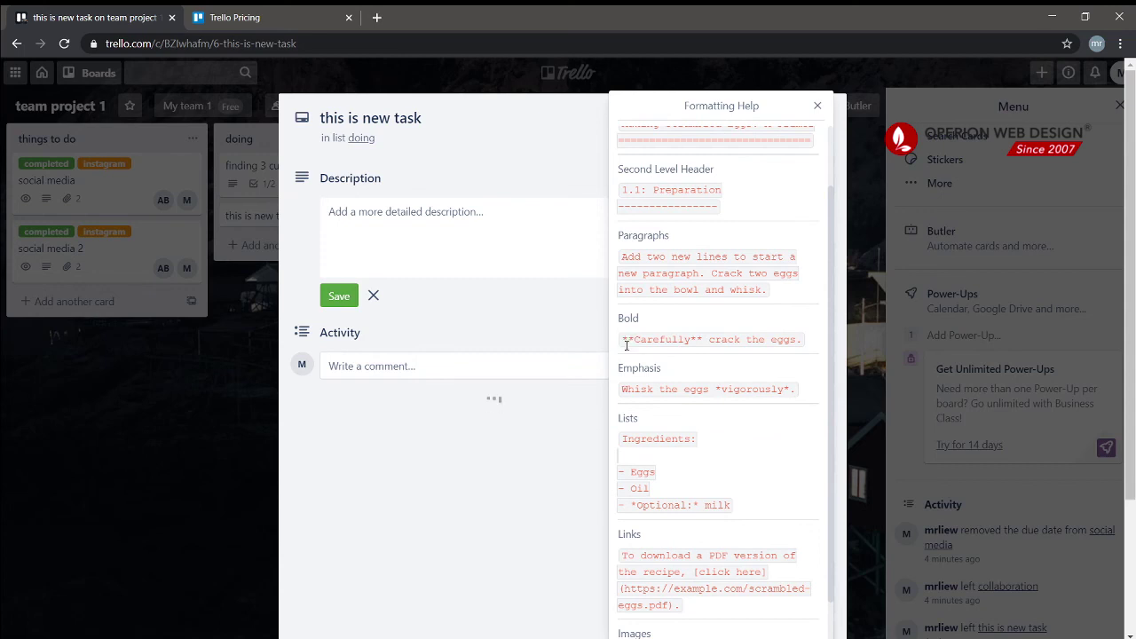
Enter "** HELLO**" as the description of the "this is new task" card
click(392, 236)
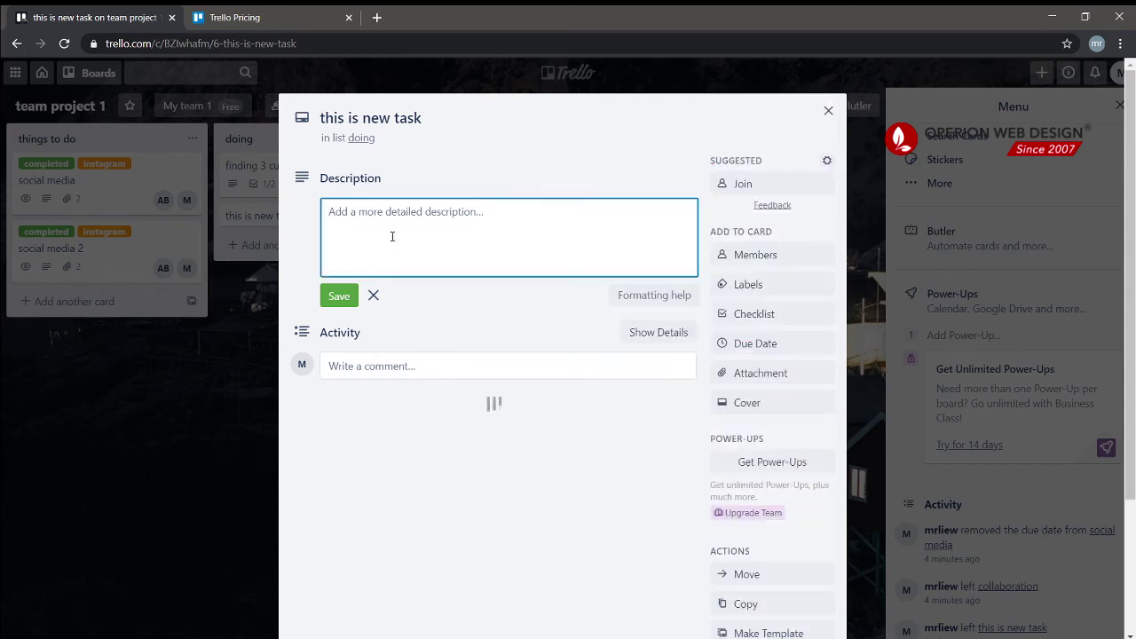
text(88)
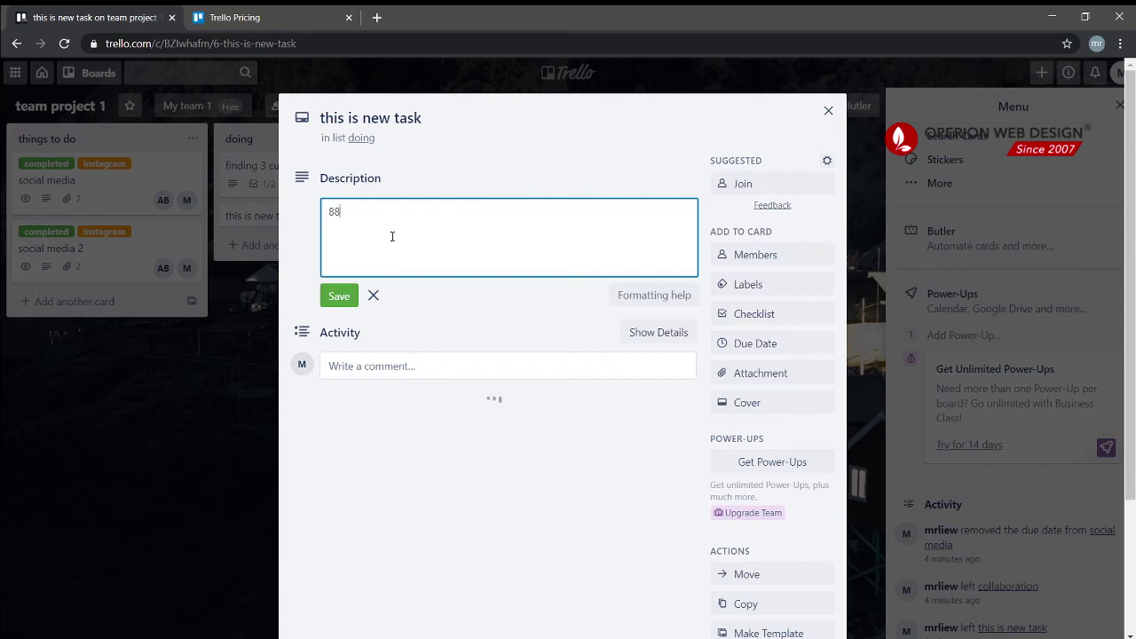
key(BackSpace)
key(BackSpace)
text(`)
Review the formatting help again, leave the description unsaved and close the "this is new task" card
click(655, 295)
scroll(693, 355, down, 2)
scroll(692, 448, up, 2)
scroll(769, 269, down, 2)
scroll(672, 376, up, 2)
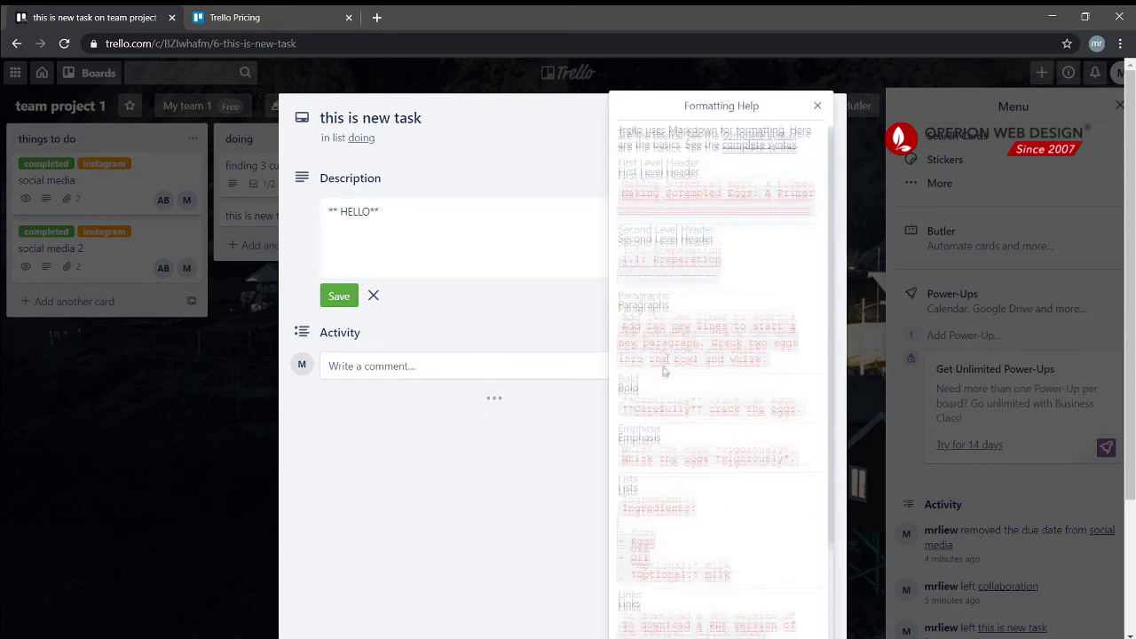
click(460, 232)
key(Escape)
key(Escape)
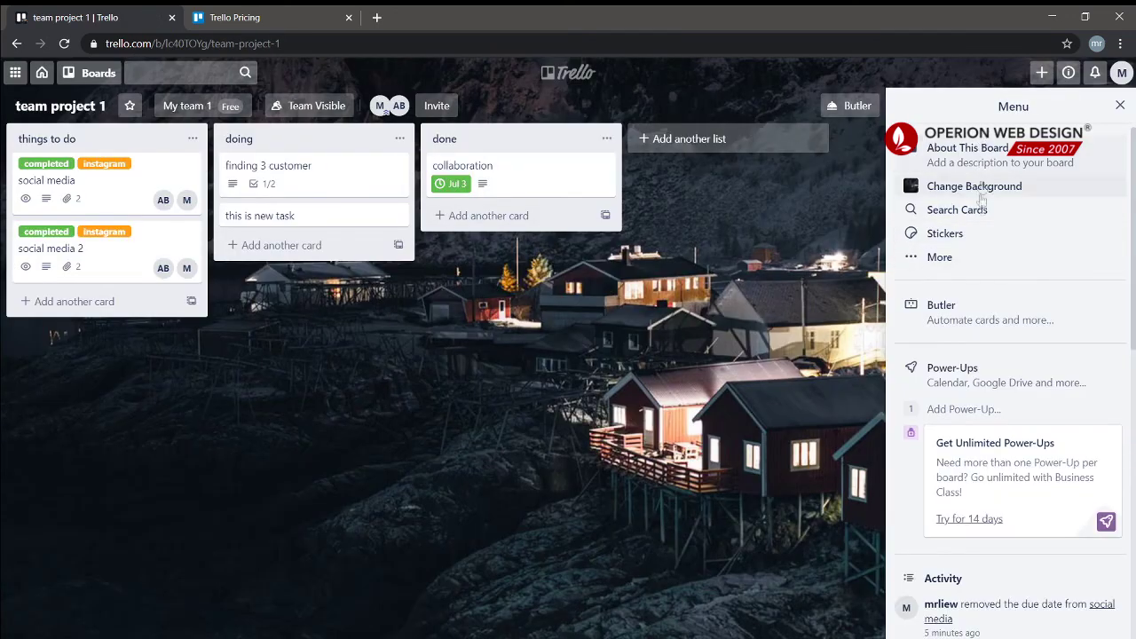
Place a check mark sticker on the collaboration card, warning stickers on both social media cards and clock stickers on both doing cards, and close the menu
click(977, 246)
drag(925, 195, 541, 172)
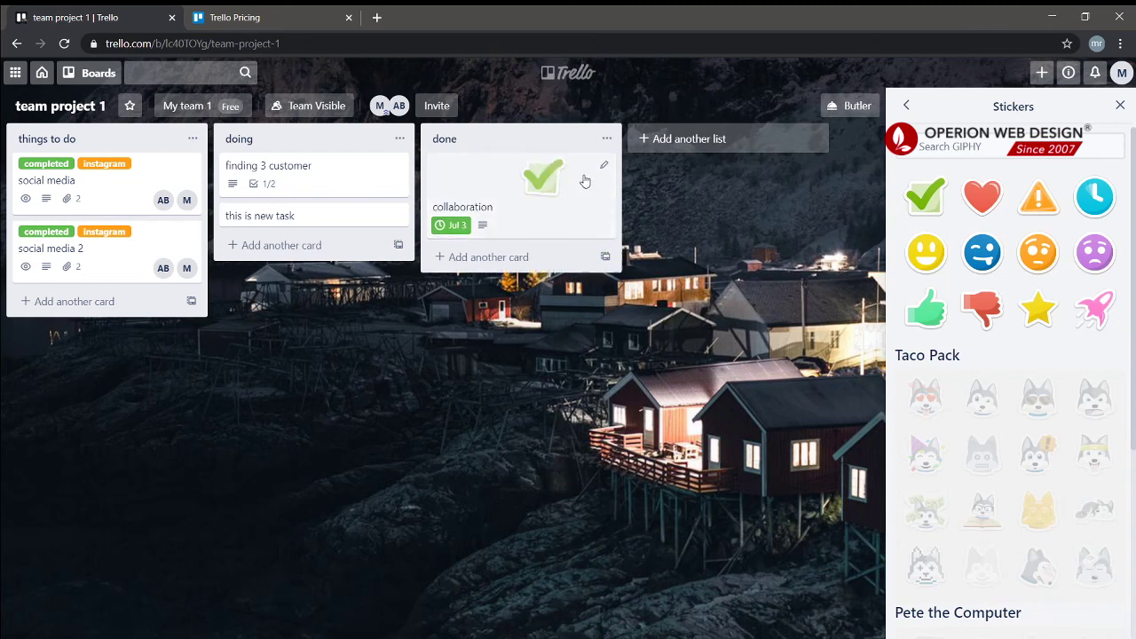
drag(1039, 196, 158, 194)
drag(1041, 198, 148, 294)
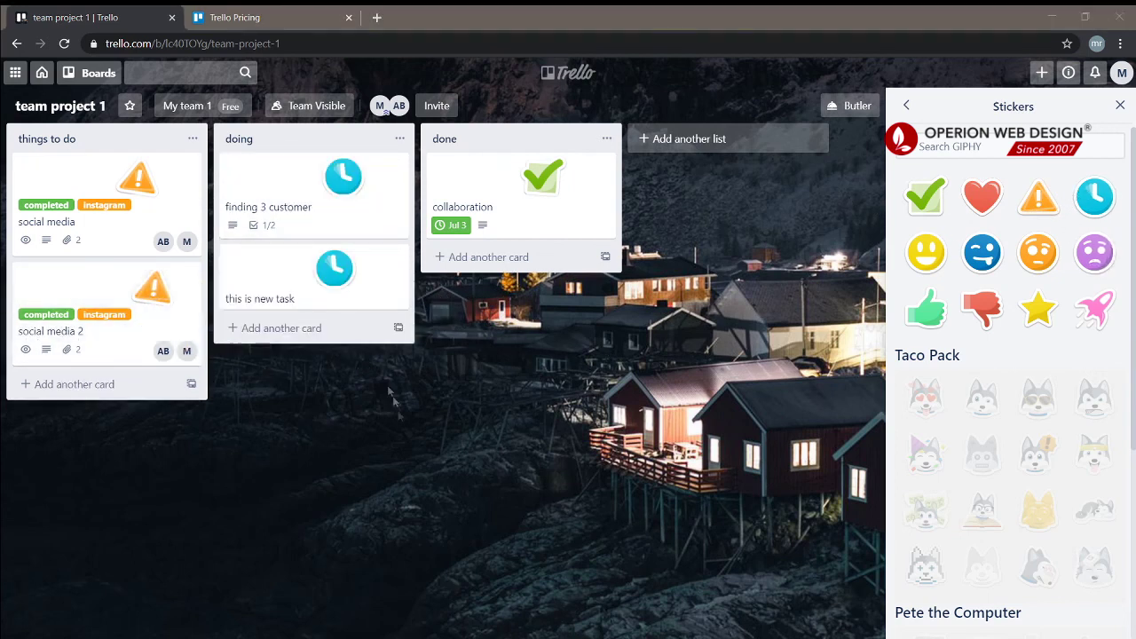
click(1120, 107)
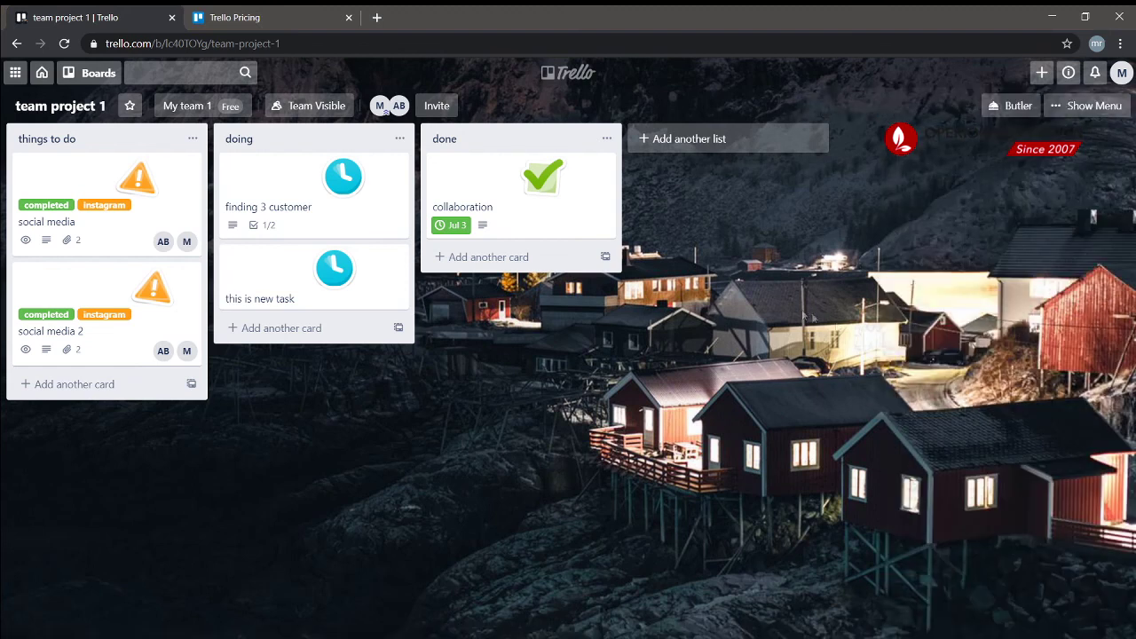